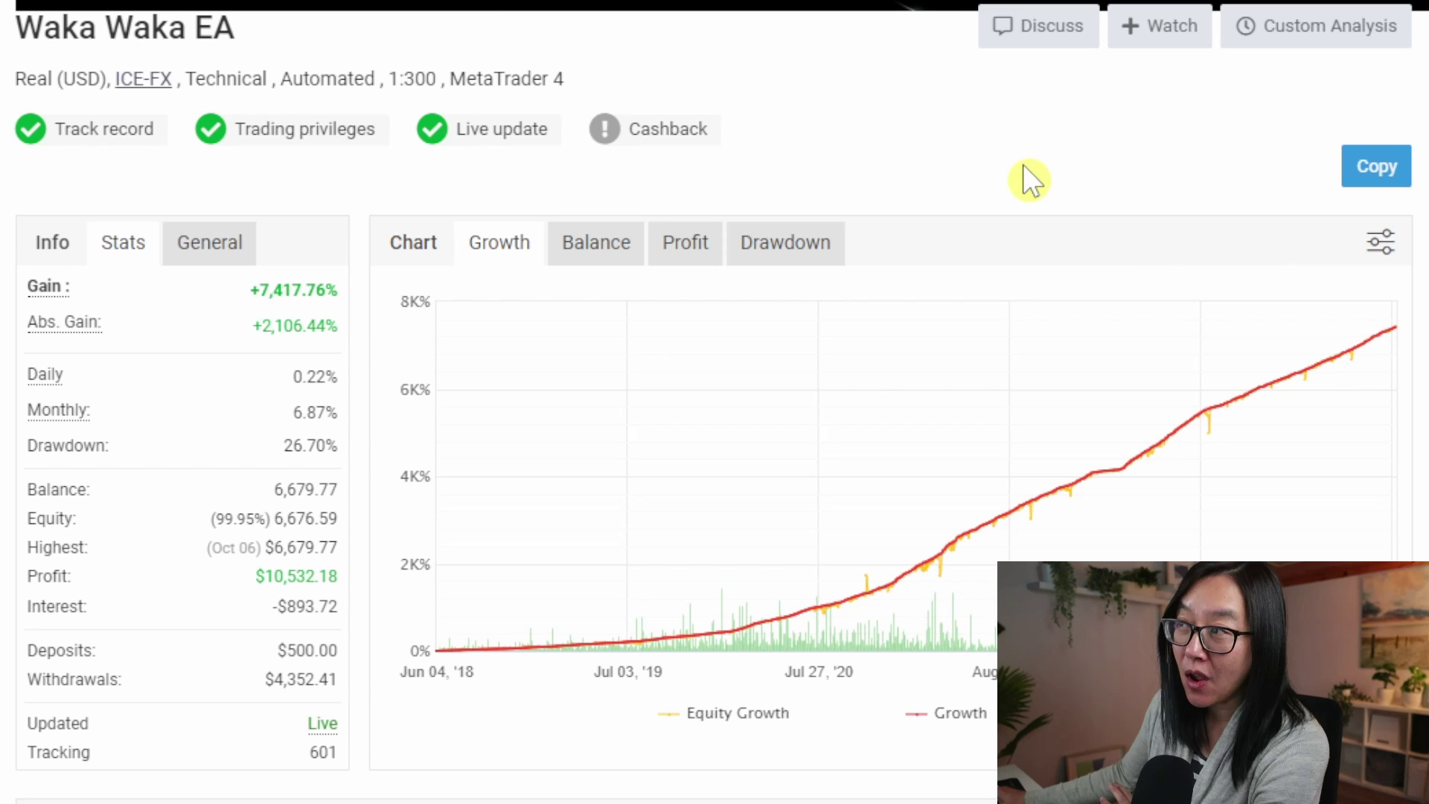
Show the History (3915) table under Waka Waka EA's Trading Activity section.
scroll(1002, 257, down, 9)
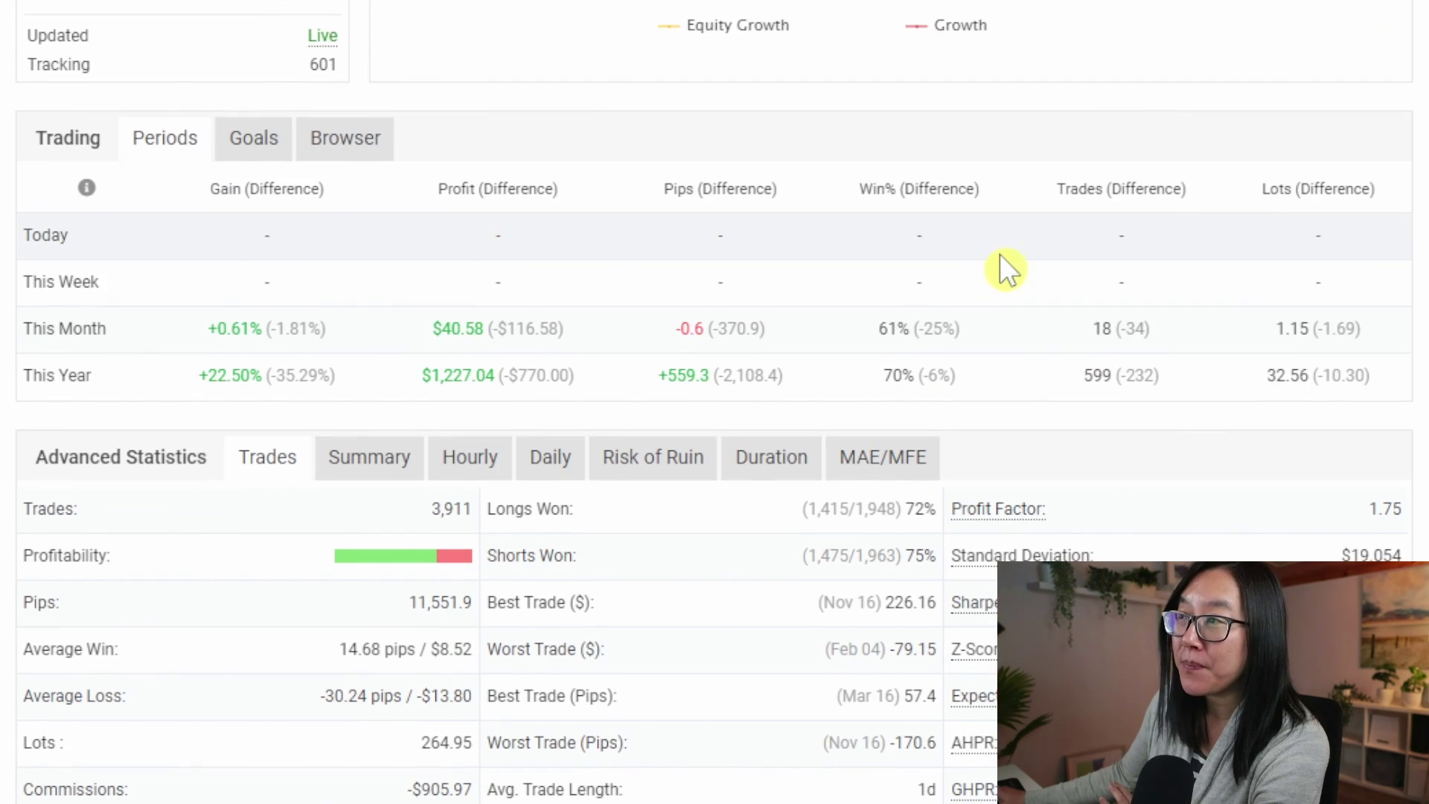
scroll(335, 532, down, 13)
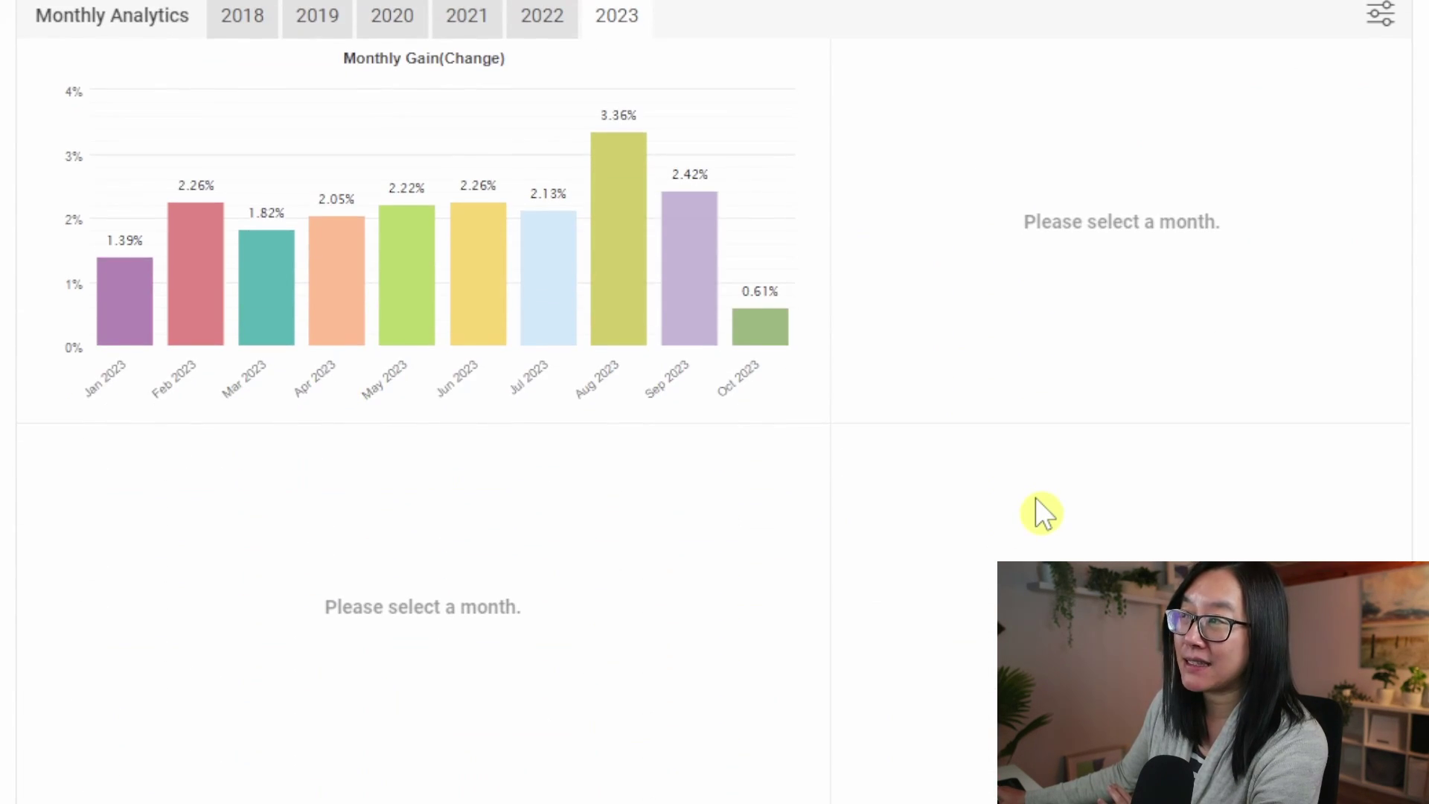
scroll(1043, 500, up, 6)
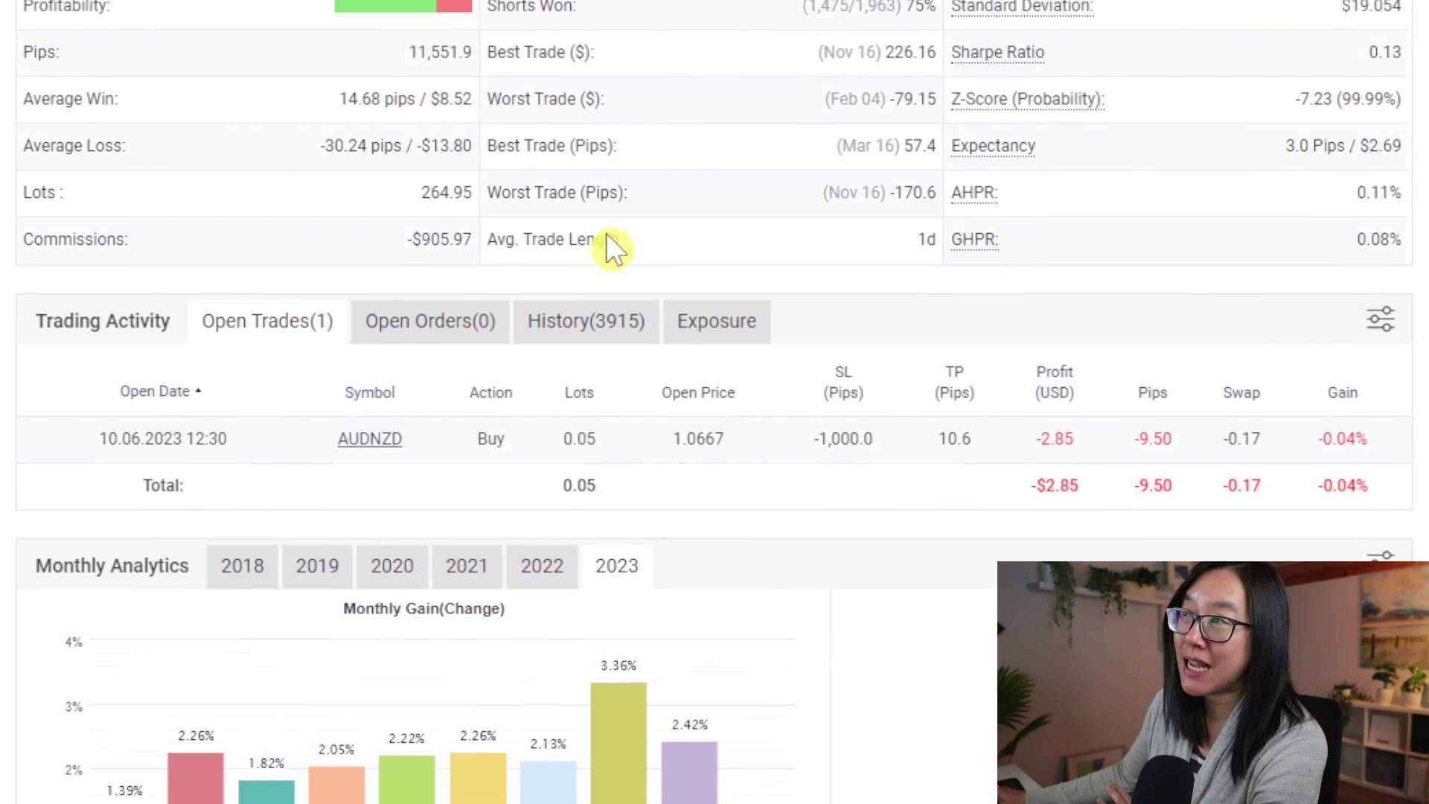
click(624, 327)
scroll(909, 557, down, 4)
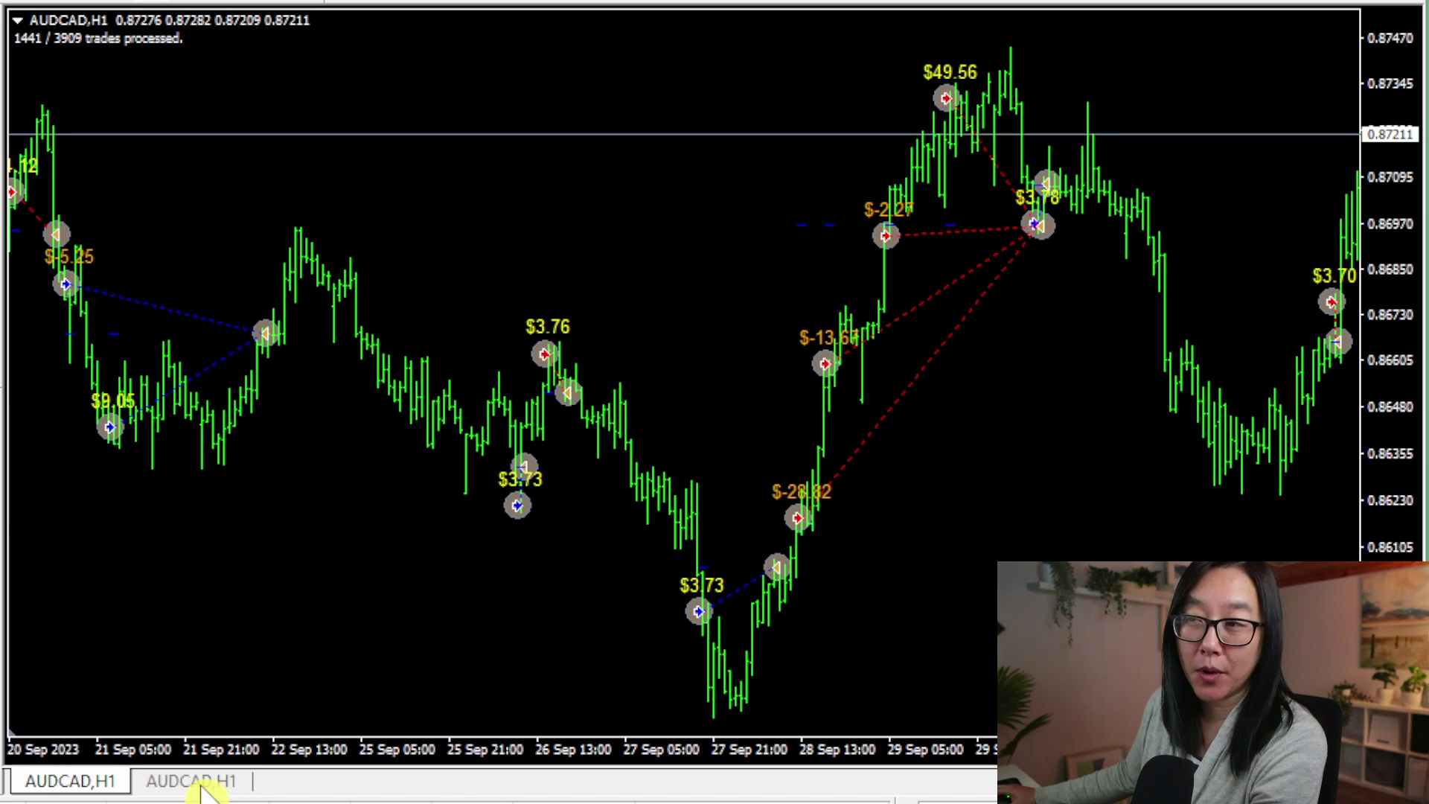
Switch to the second AUDCAD H1 chart, where trade labels show lot sizes.
click(195, 783)
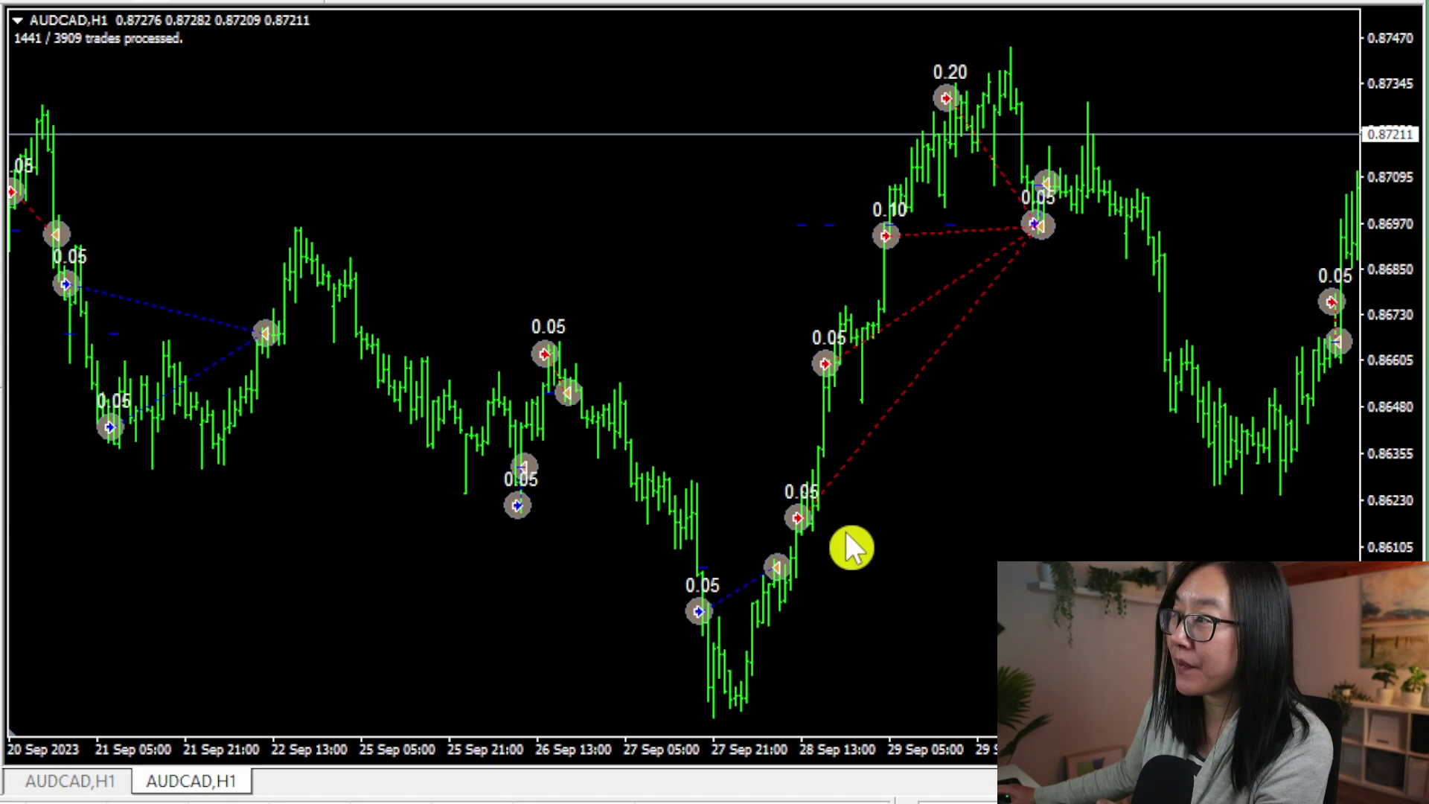
mouse_move(813, 512)
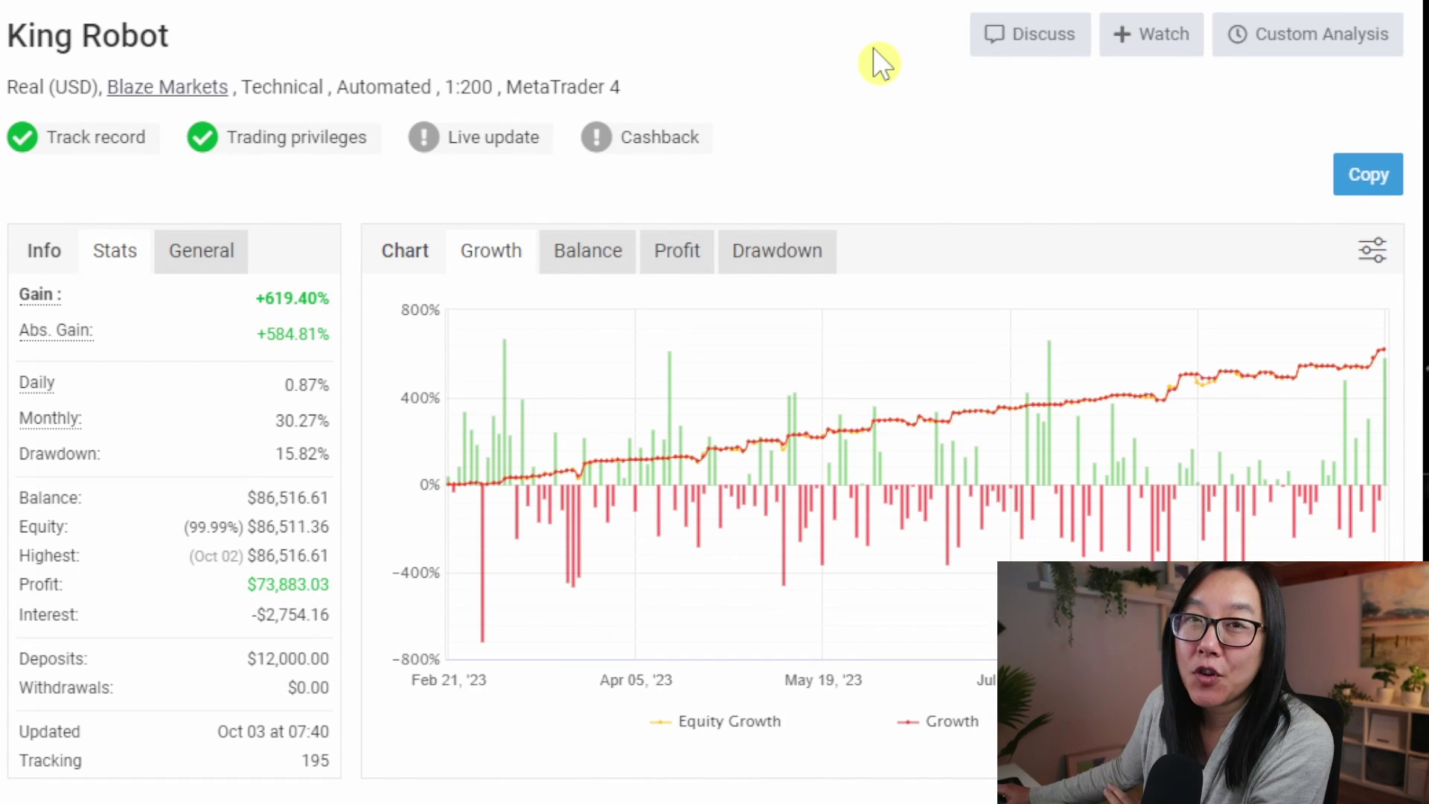
Show King Robot's History (1809) table of closed trades.
scroll(1123, 217, down, 12)
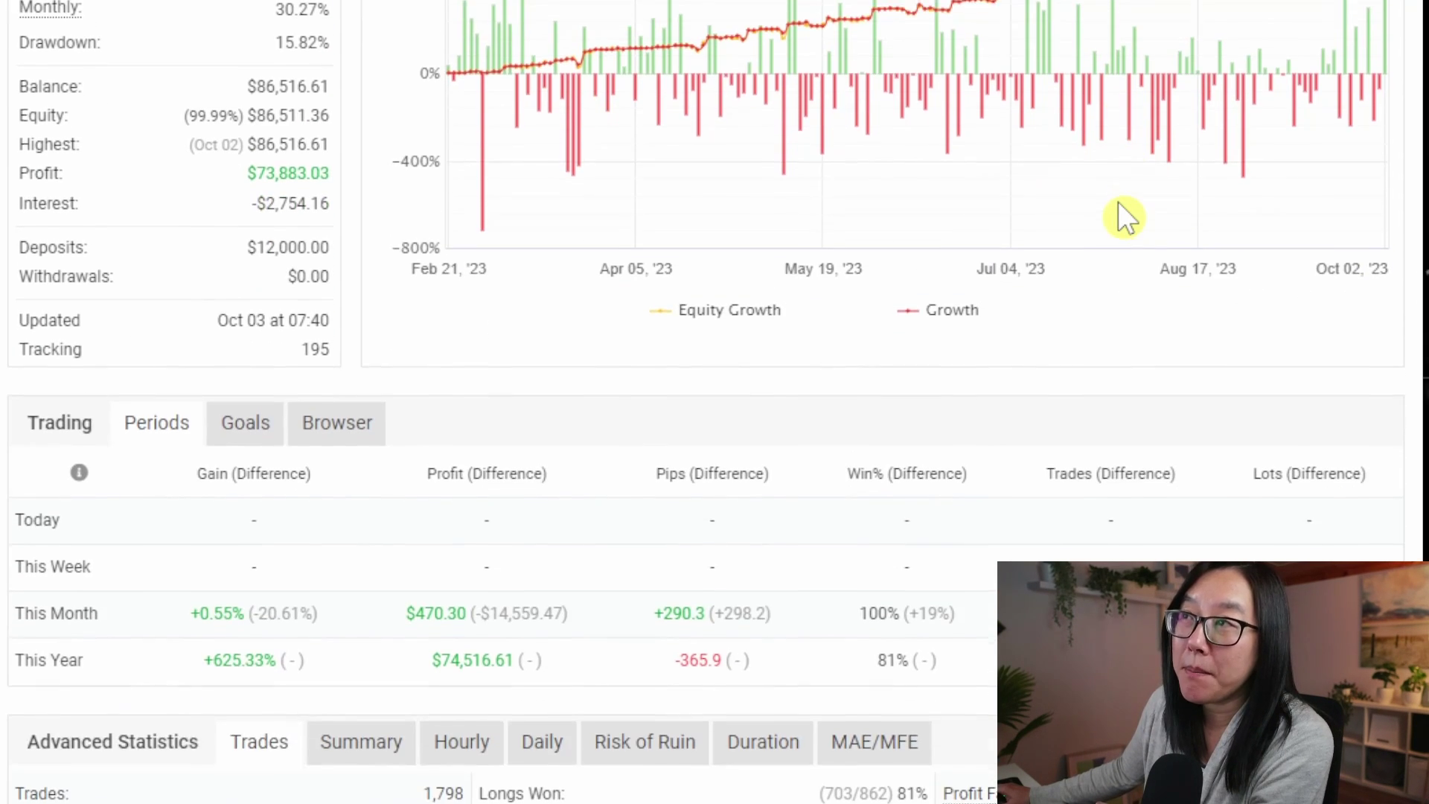
scroll(1118, 203, down, 5)
scroll(796, 152, up, 3)
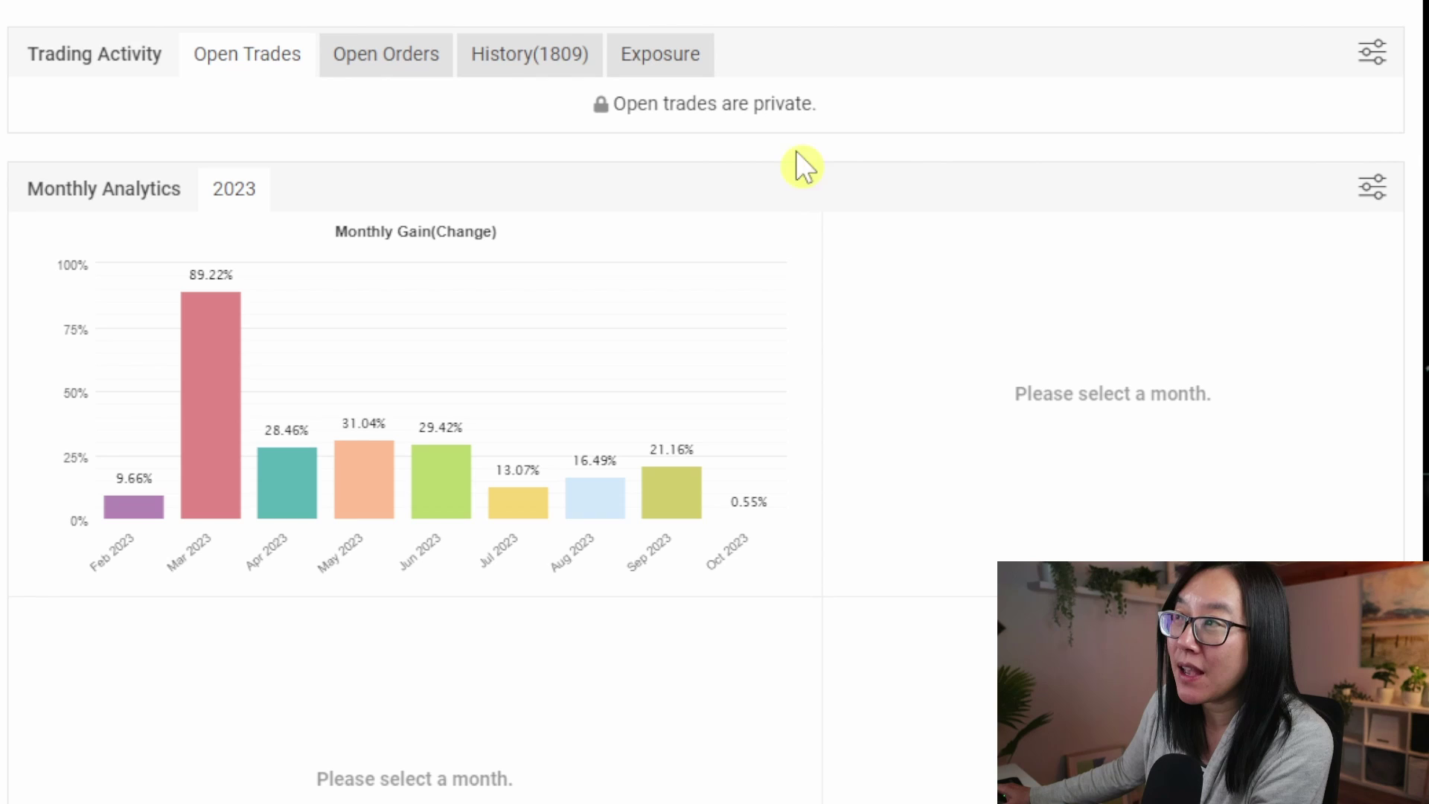
click(554, 74)
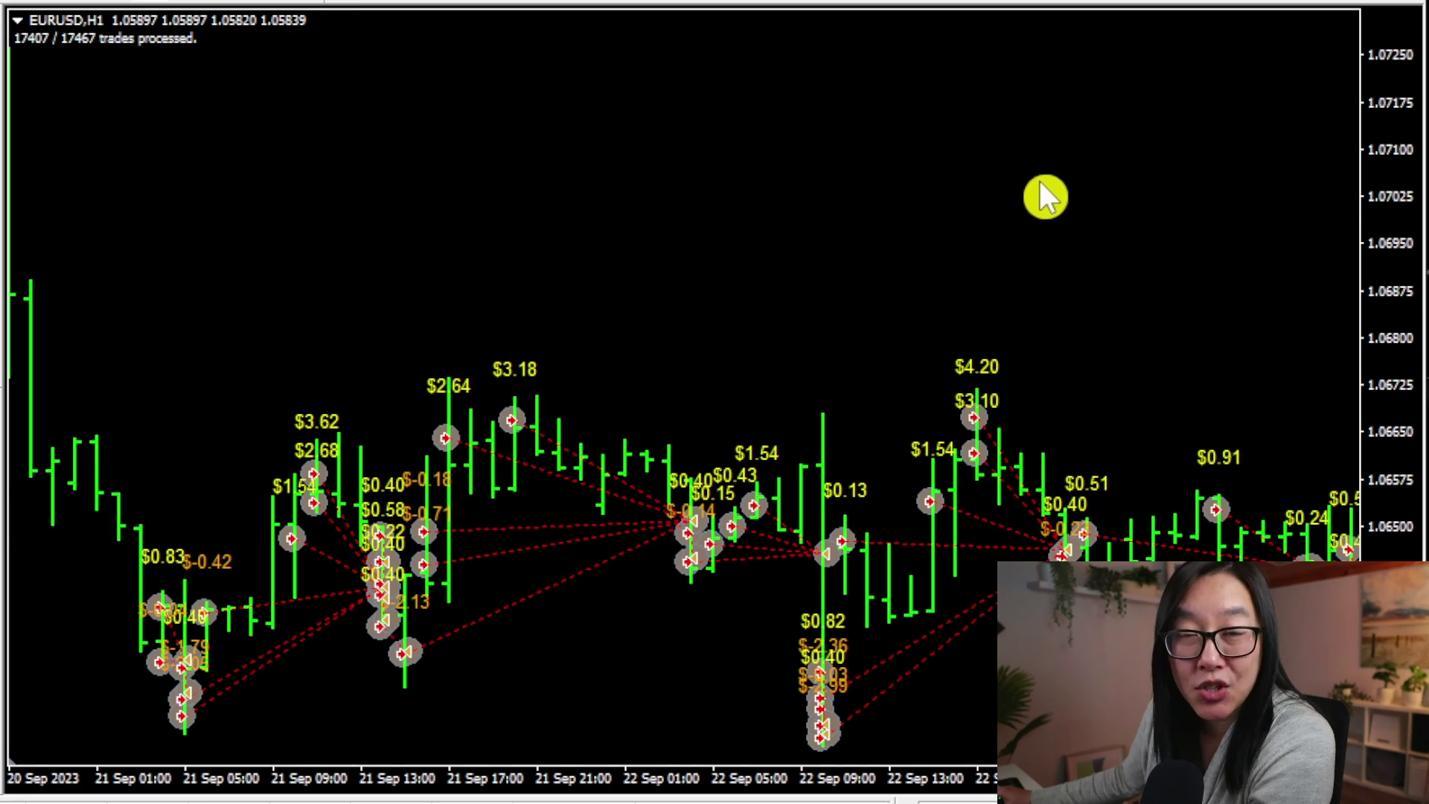
Move the EURUSD H1 chart forward to 27–29 Sep and zoom out to see more bars.
drag(1043, 193, 760, 240)
drag(1108, 180, 216, 224)
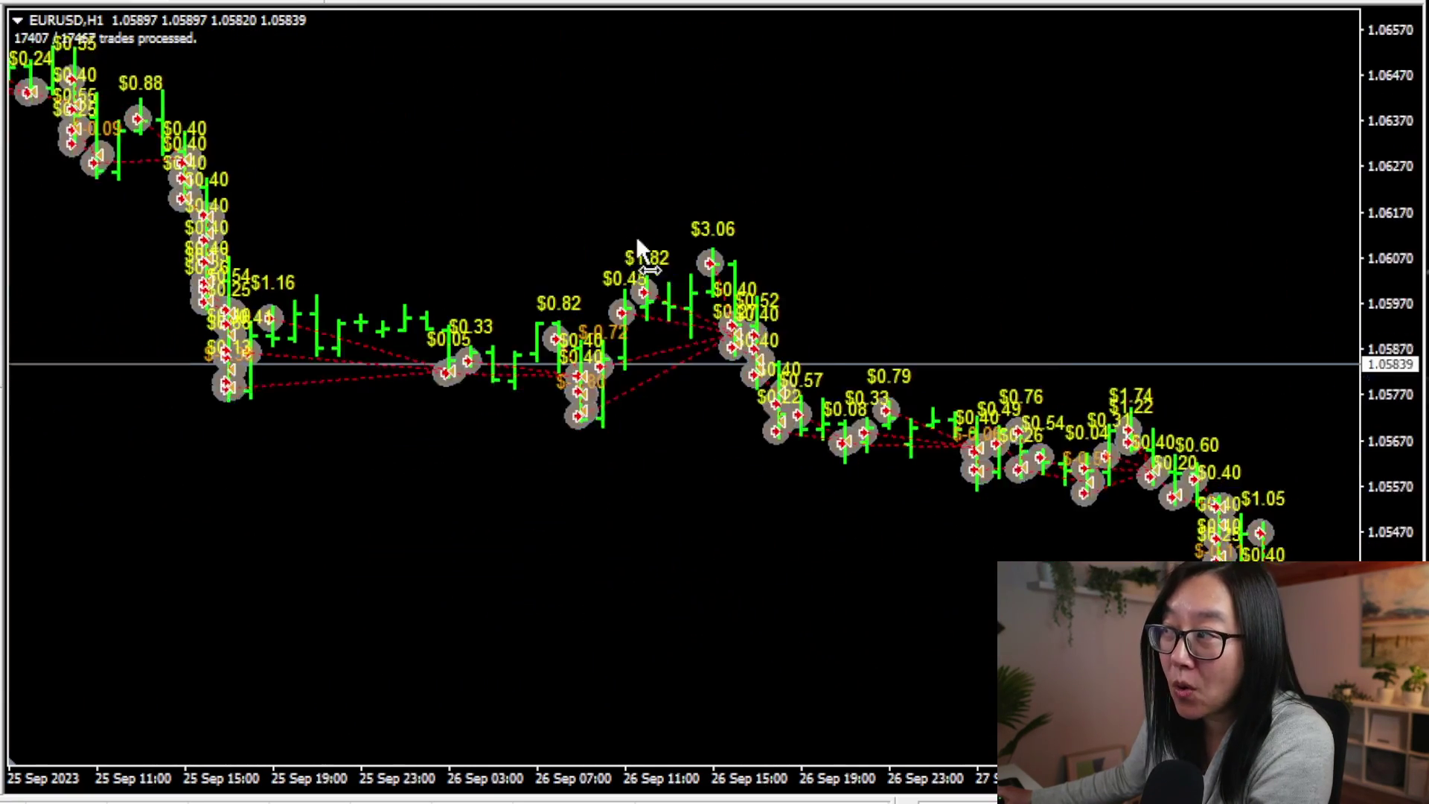
drag(992, 212, 298, 216)
drag(980, 189, 275, 257)
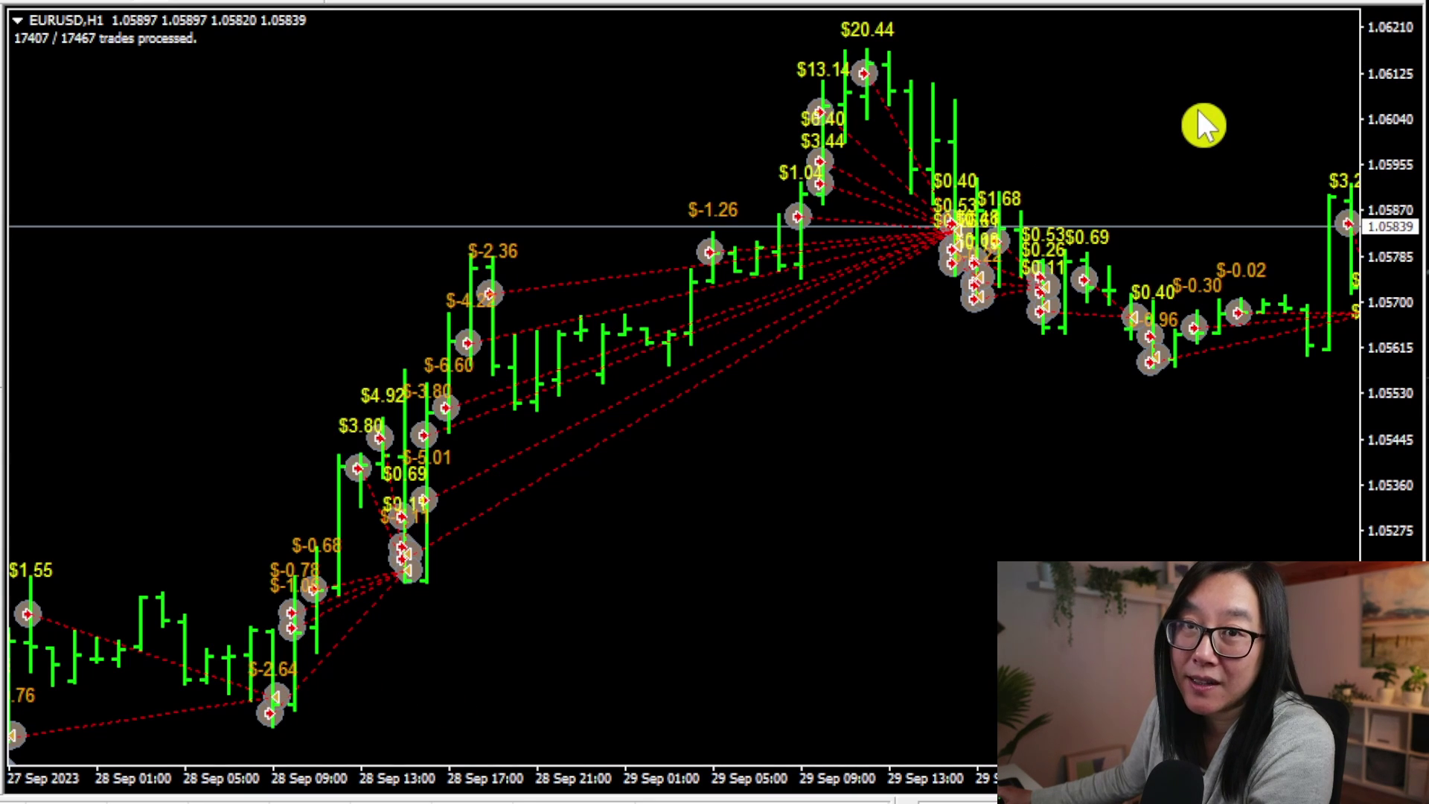
key(minus)
key(minus)
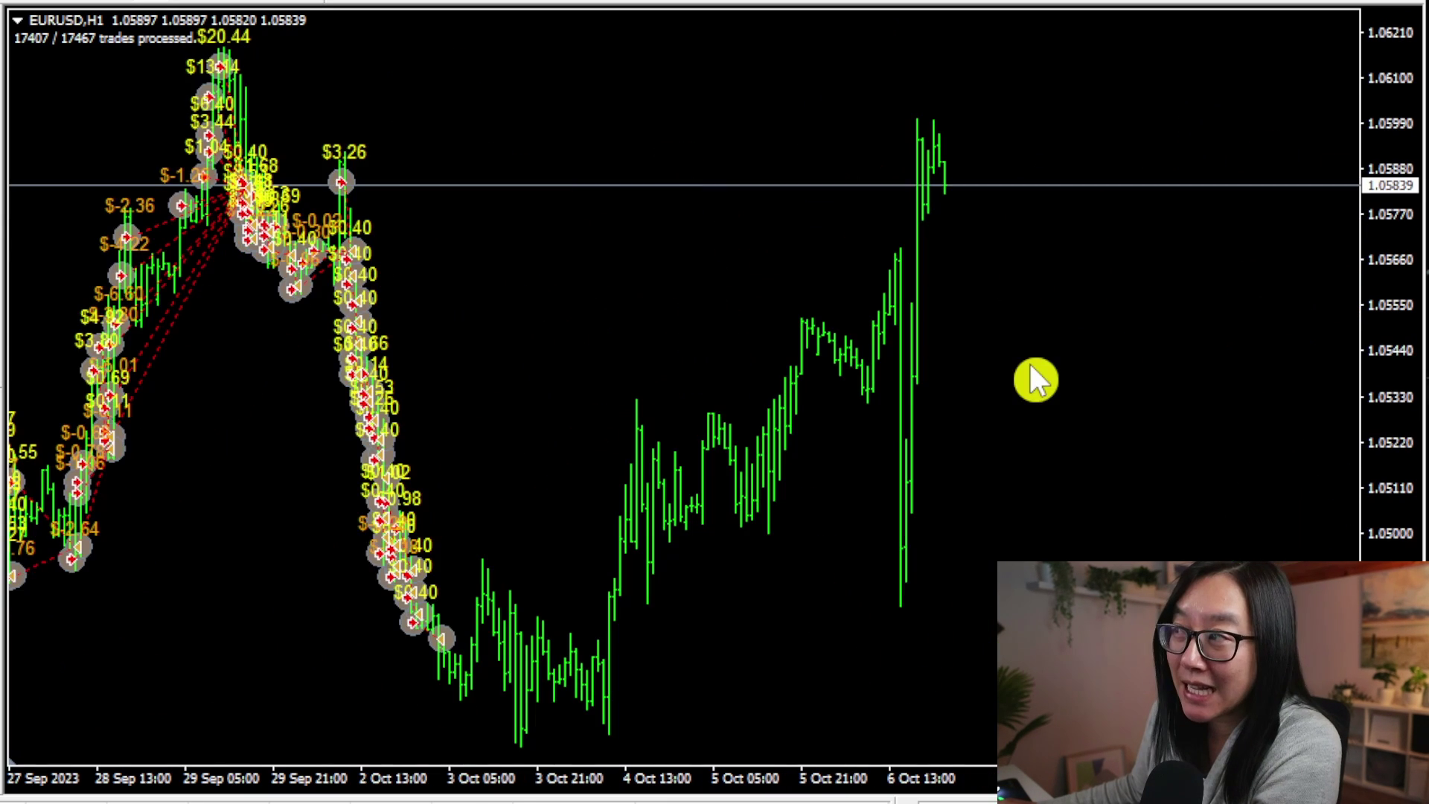
scroll(811, 233, up, 5)
Move the chart back through September to 30 Aug–8 Sep, reviewing the plotted trades.
drag(810, 233, 1015, 224)
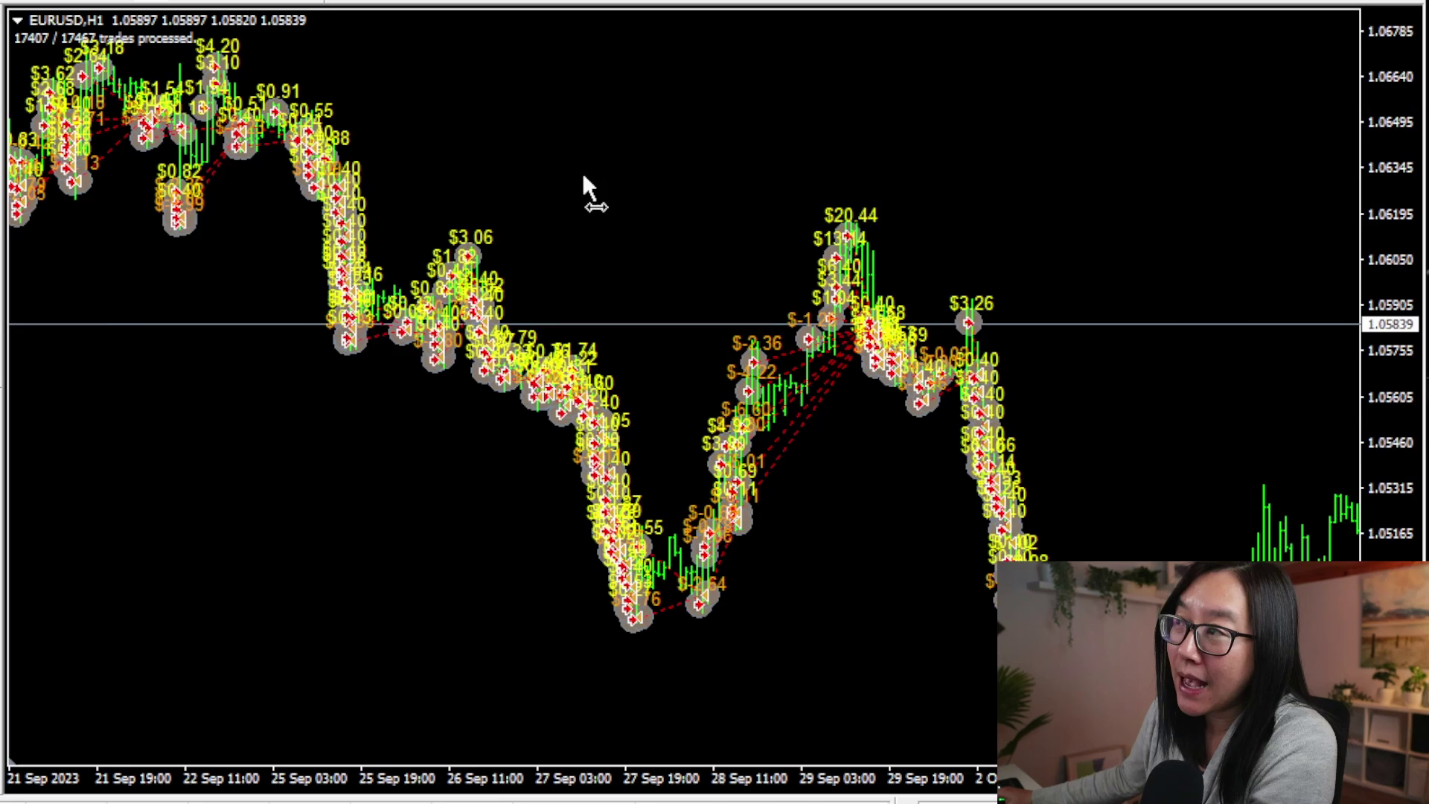
drag(584, 185, 1069, 233)
drag(492, 497, 597, 497)
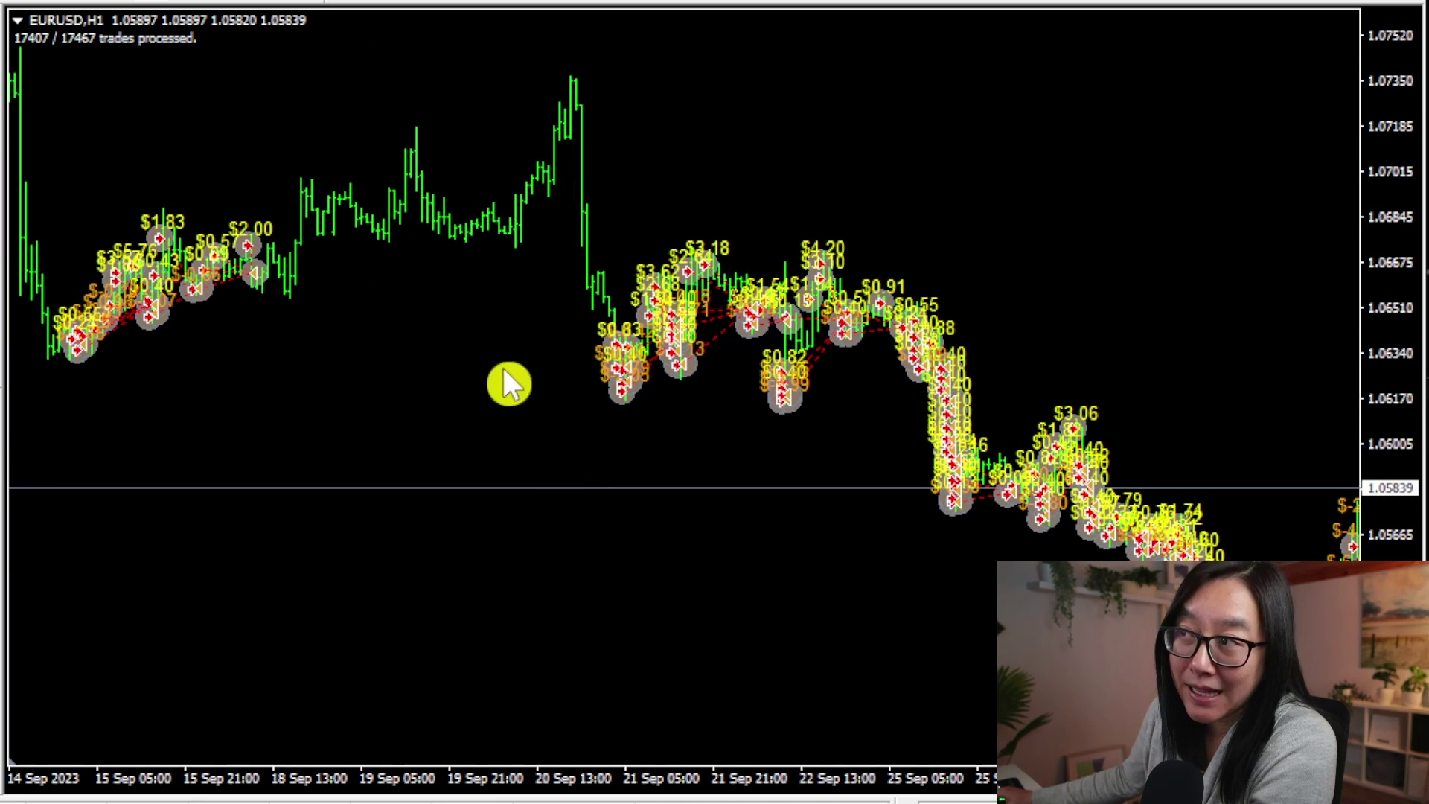
drag(739, 92, 1057, 169)
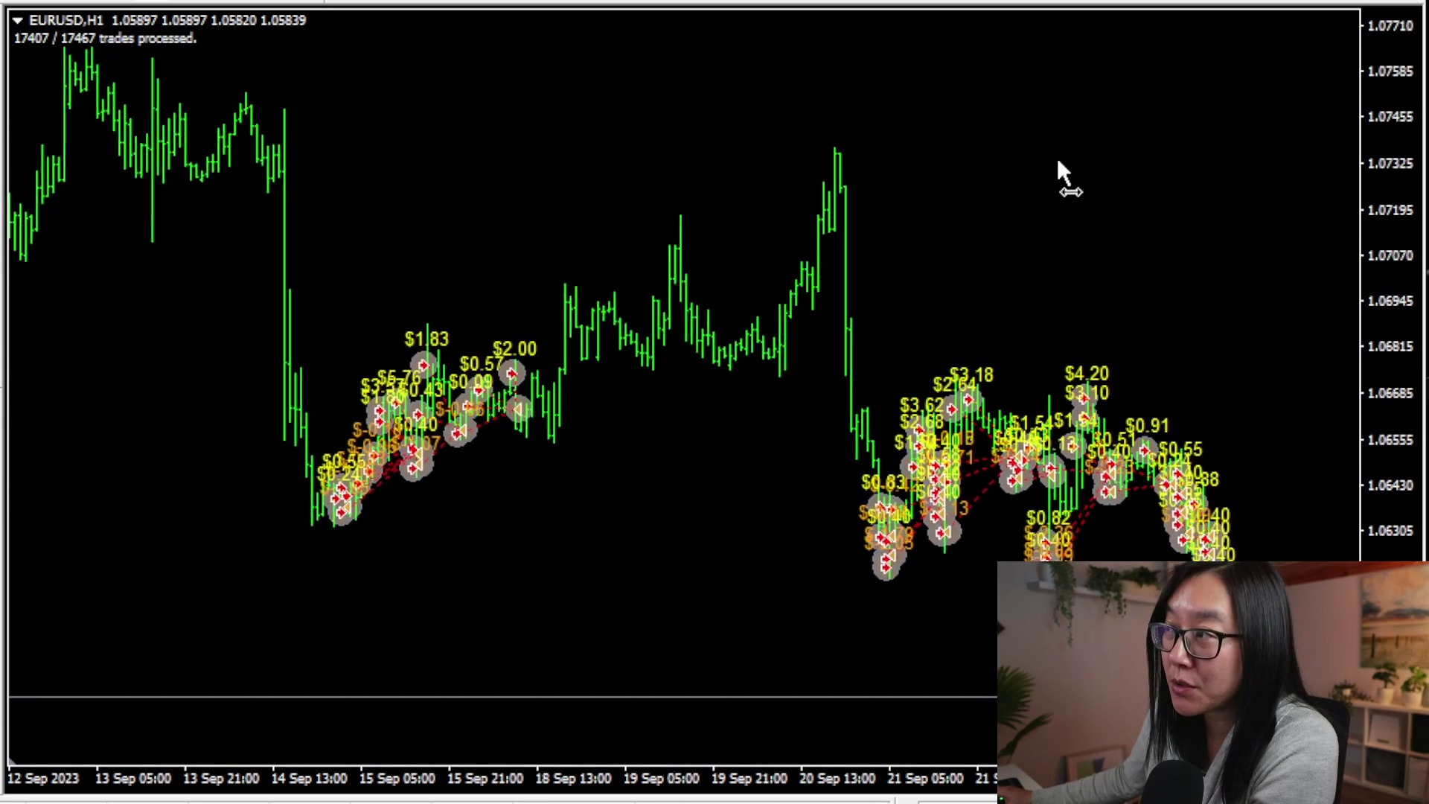
drag(489, 189, 846, 193)
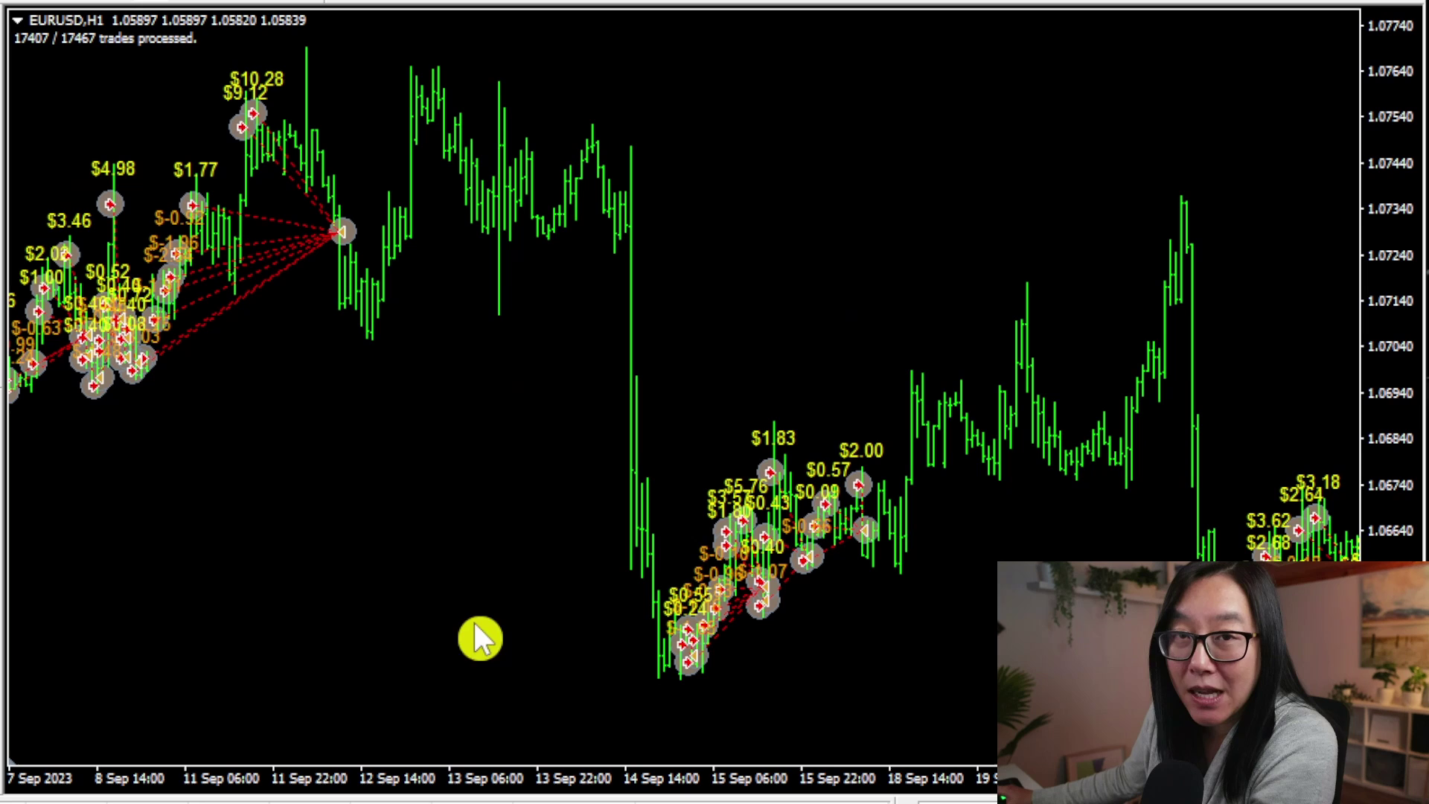
drag(170, 562, 450, 524)
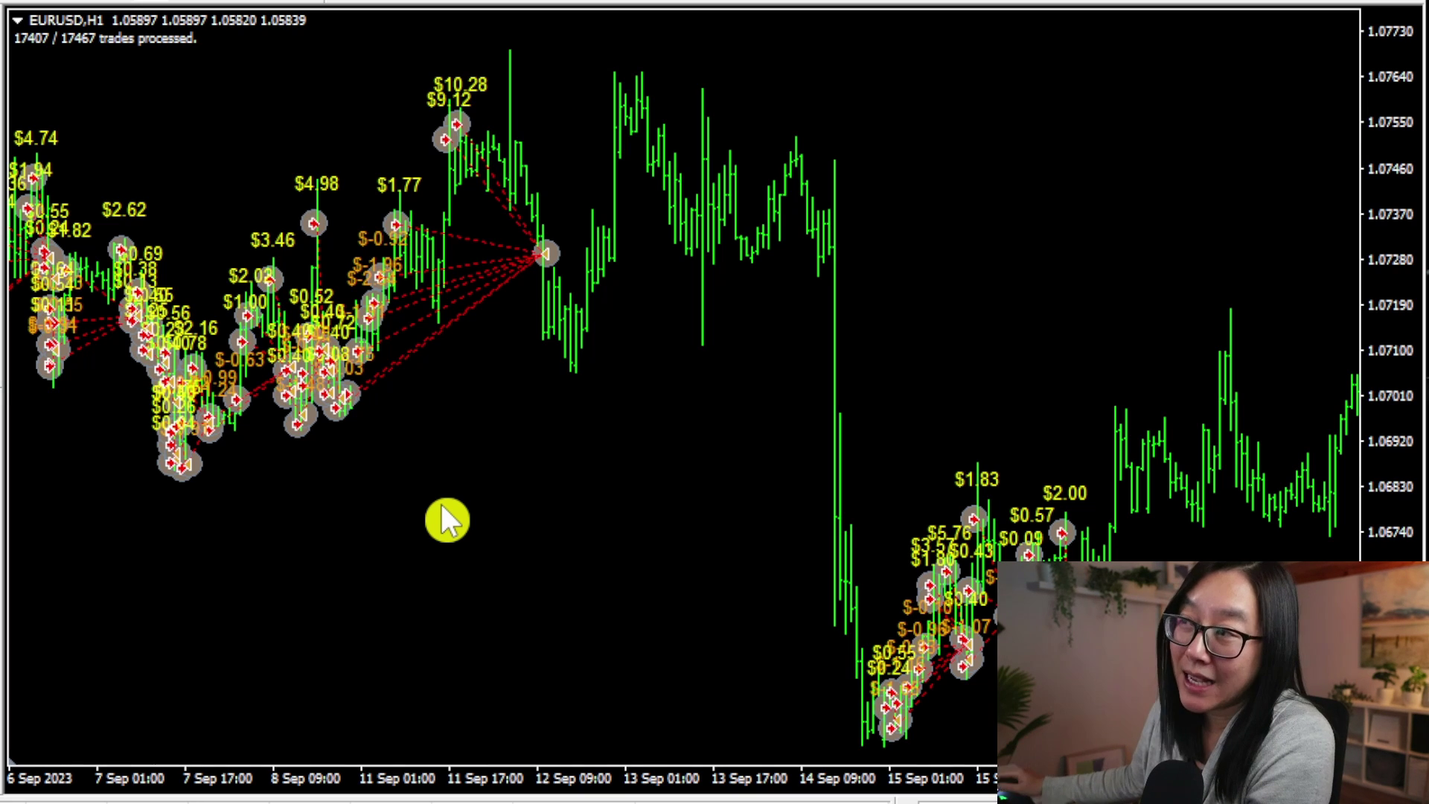
drag(442, 506, 757, 574)
drag(238, 654, 622, 654)
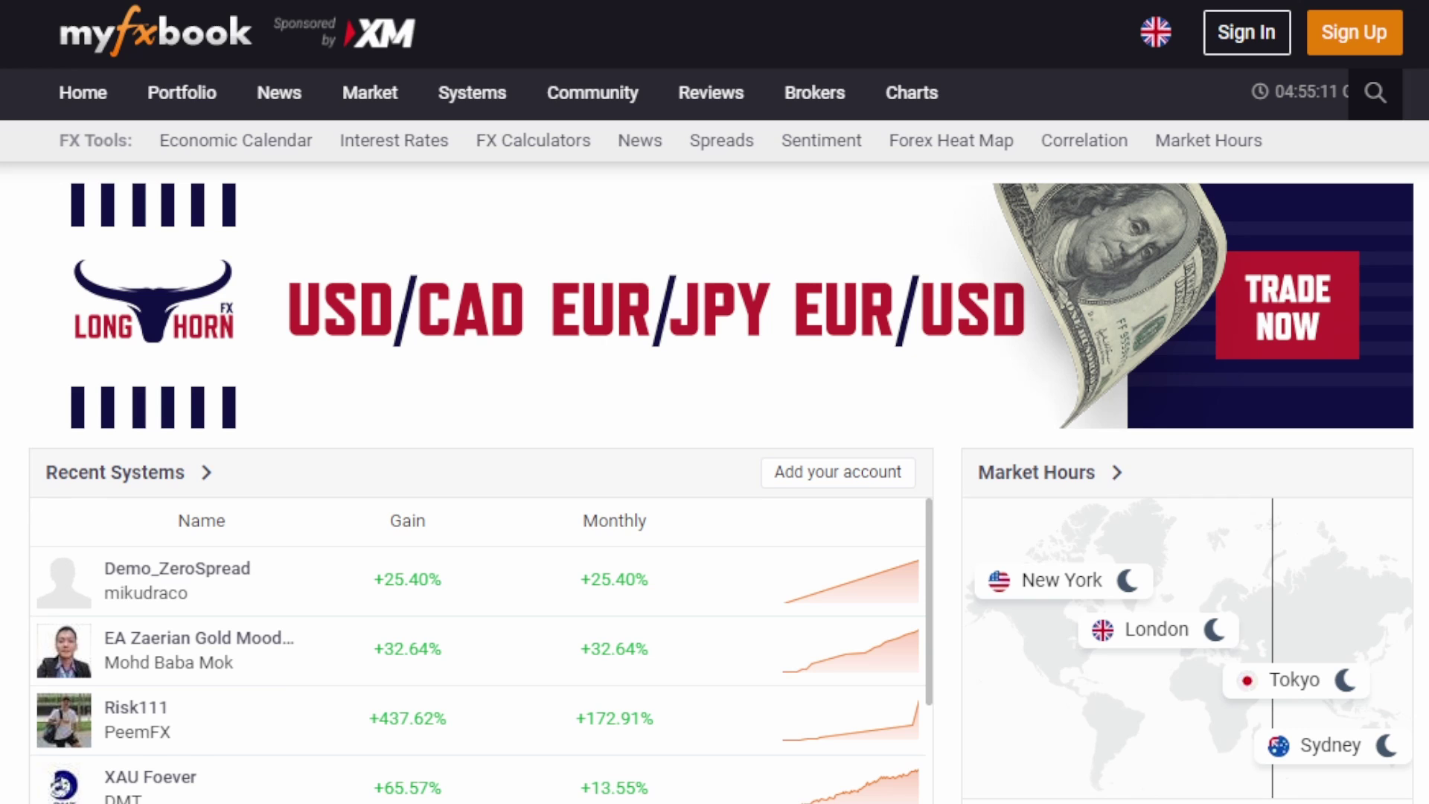
Sign in and submit a CSV export of Waka Waka EA's history, passing the reCAPTCHA.
click(1260, 37)
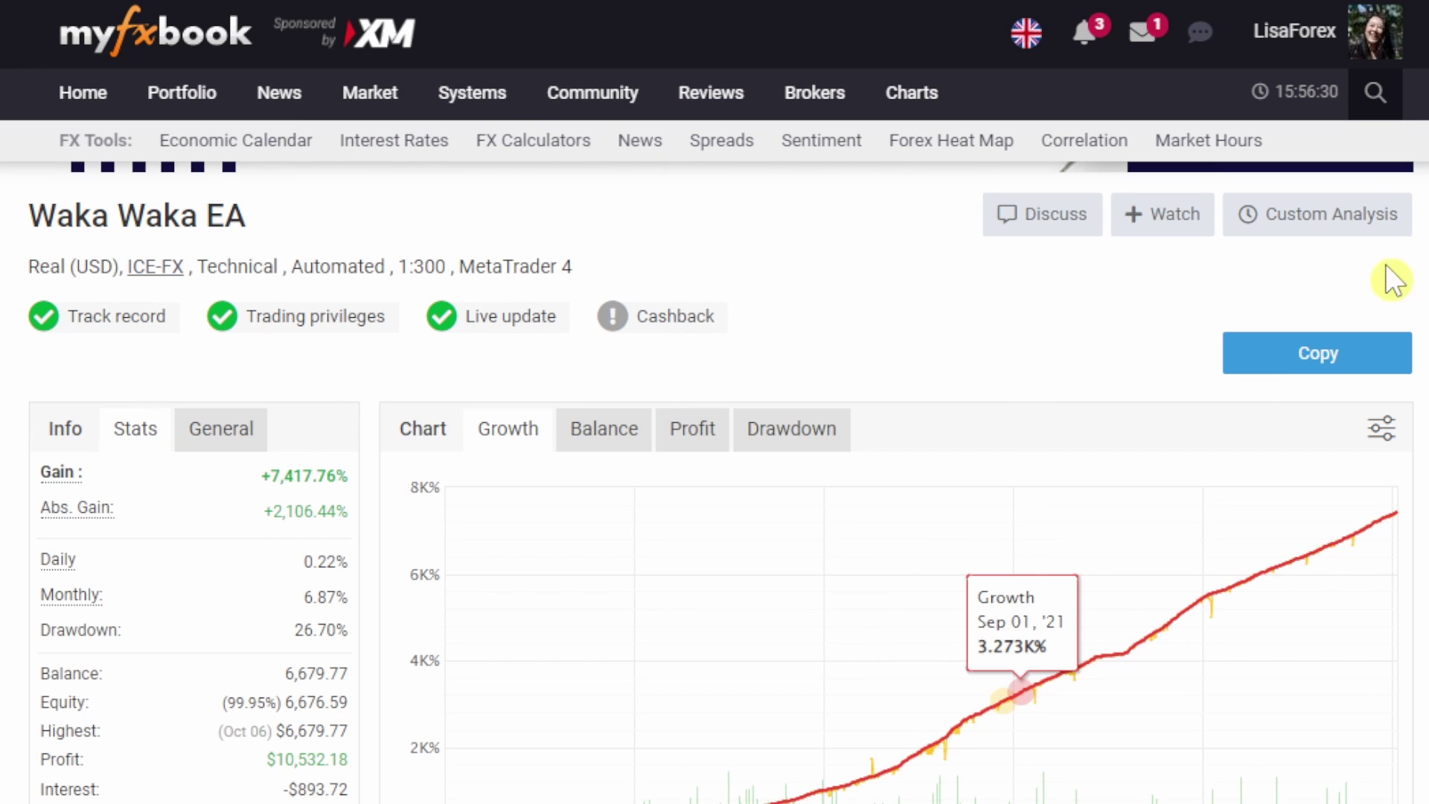
scroll(1395, 281, down, 1)
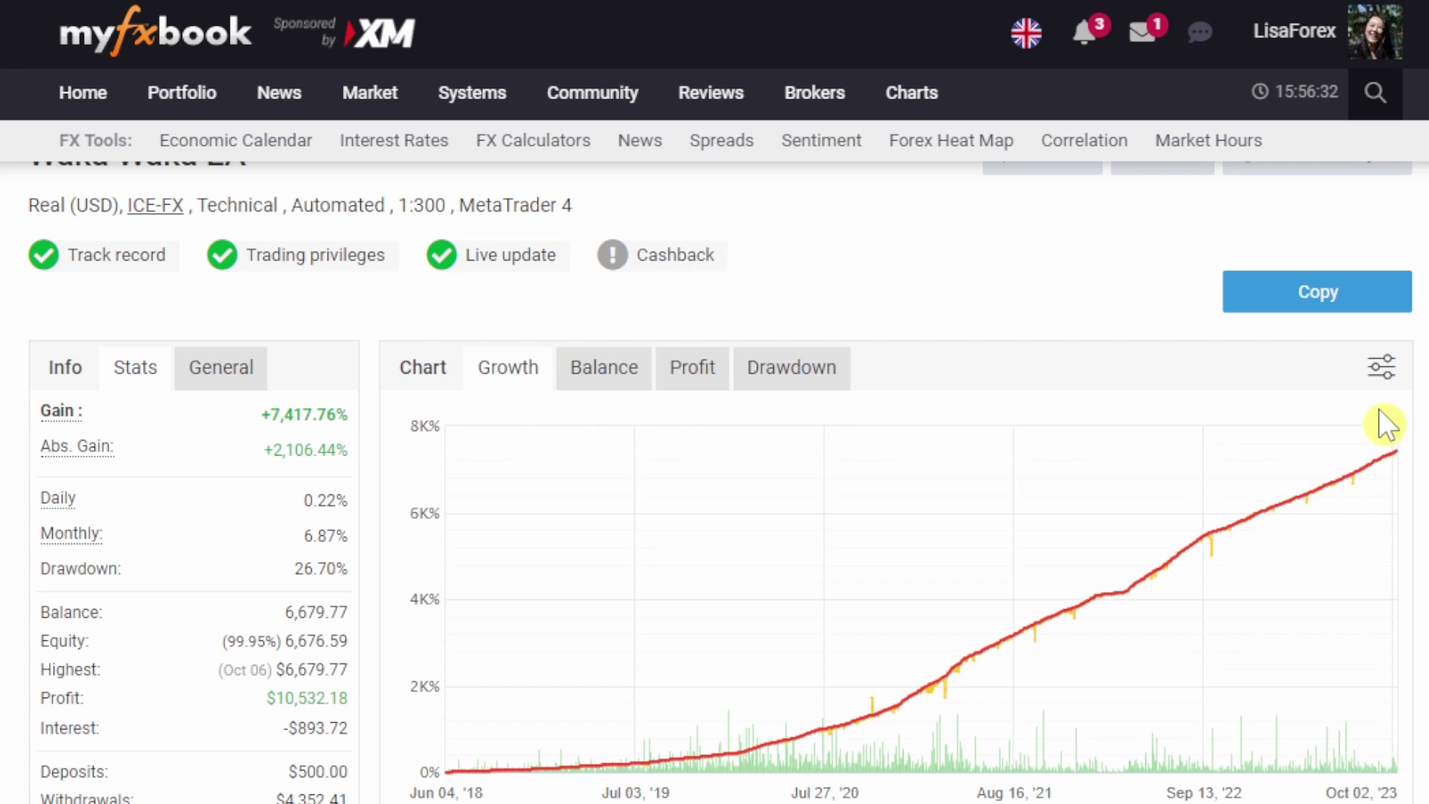
click(1384, 376)
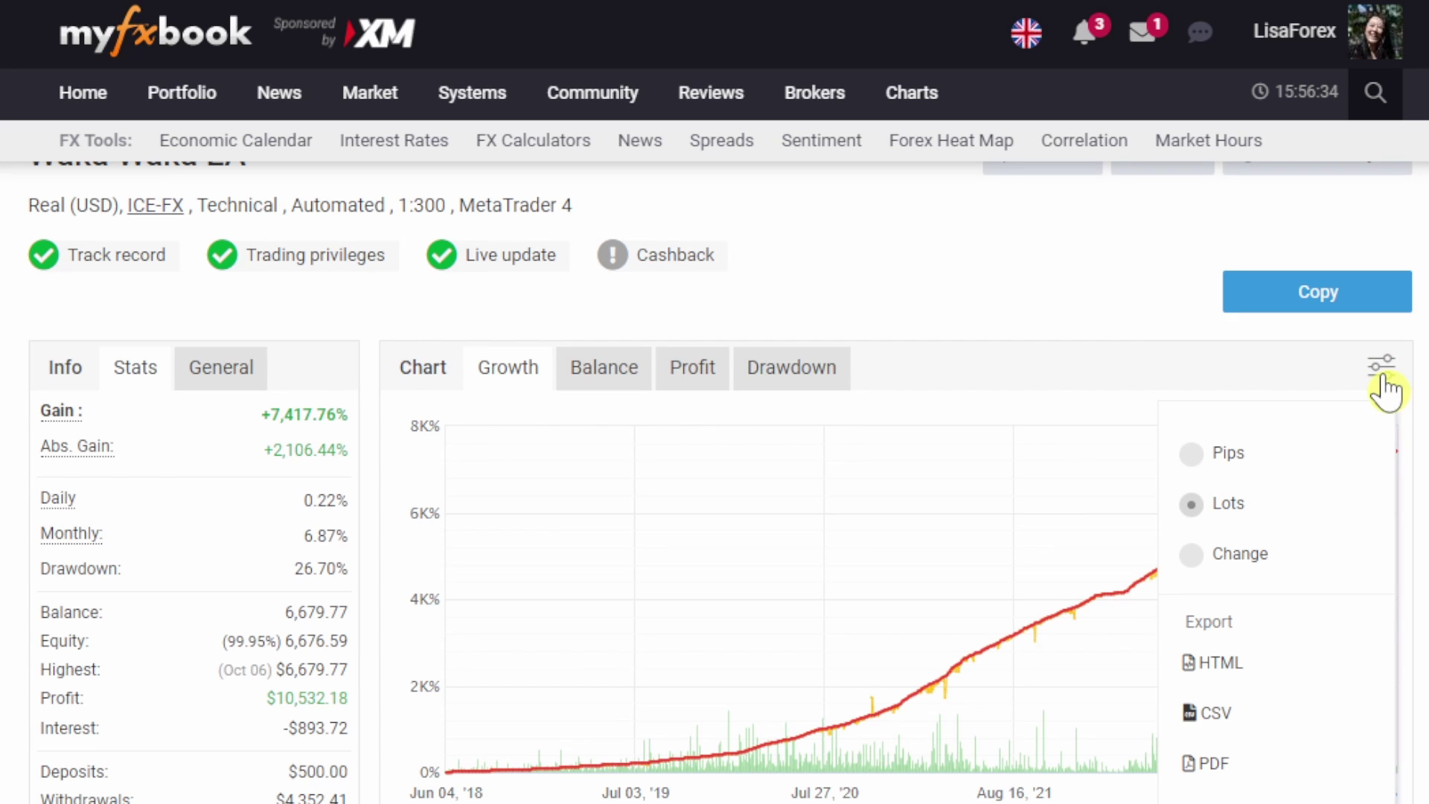
click(1214, 712)
click(554, 216)
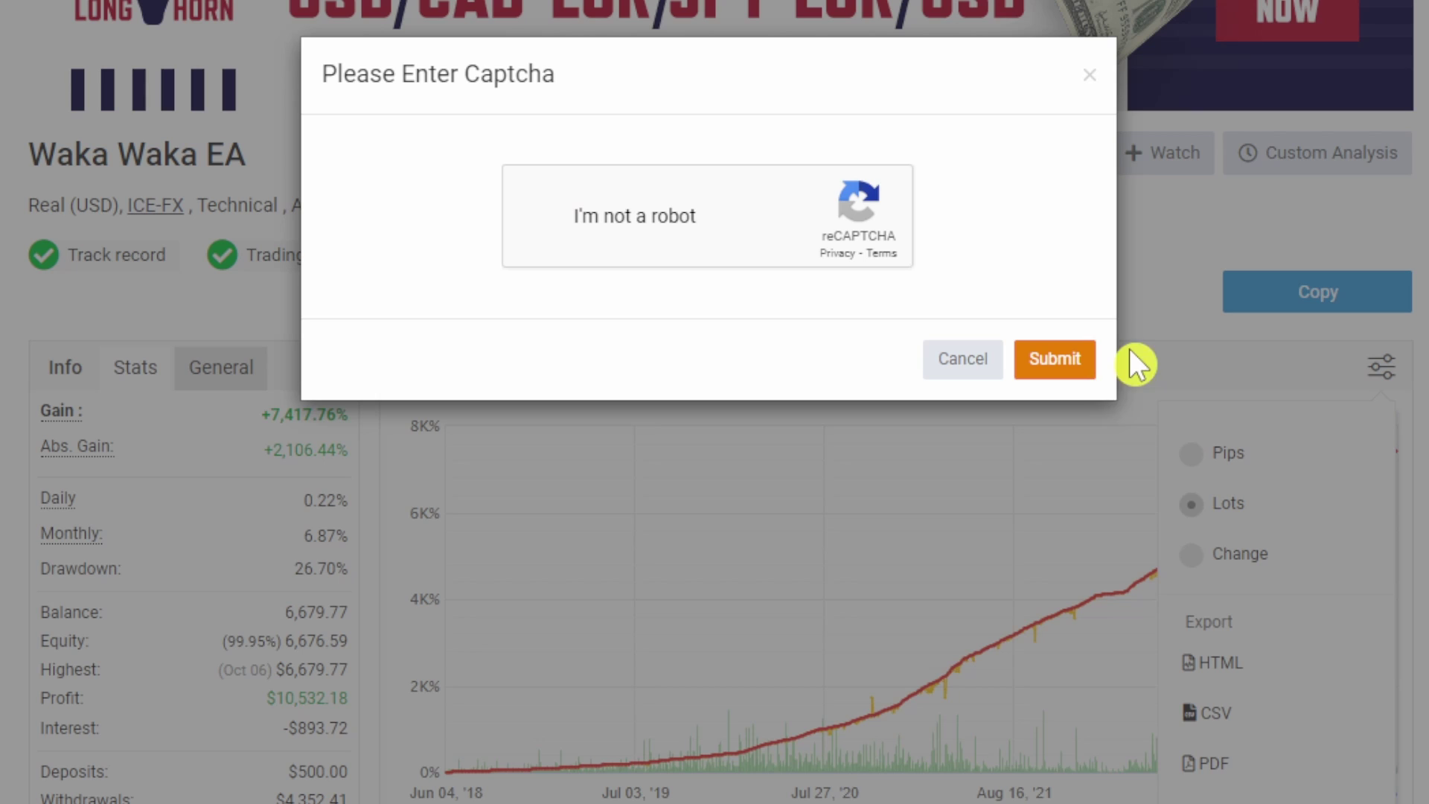
click(1065, 370)
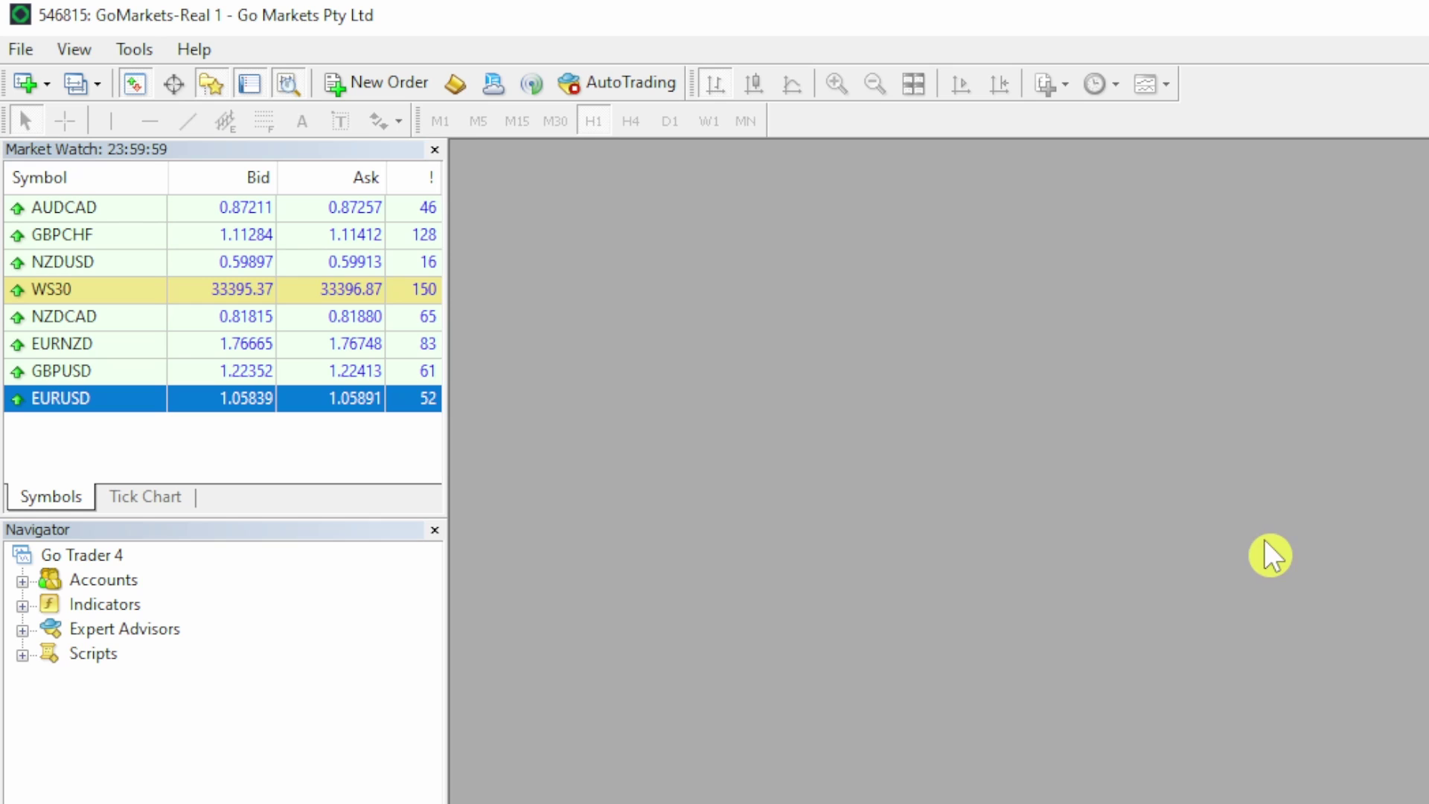
Go to the terminal's data folder and into MQL4\Scripts, where myfxbook_to_mt4.ex4 is stored.
click(35, 48)
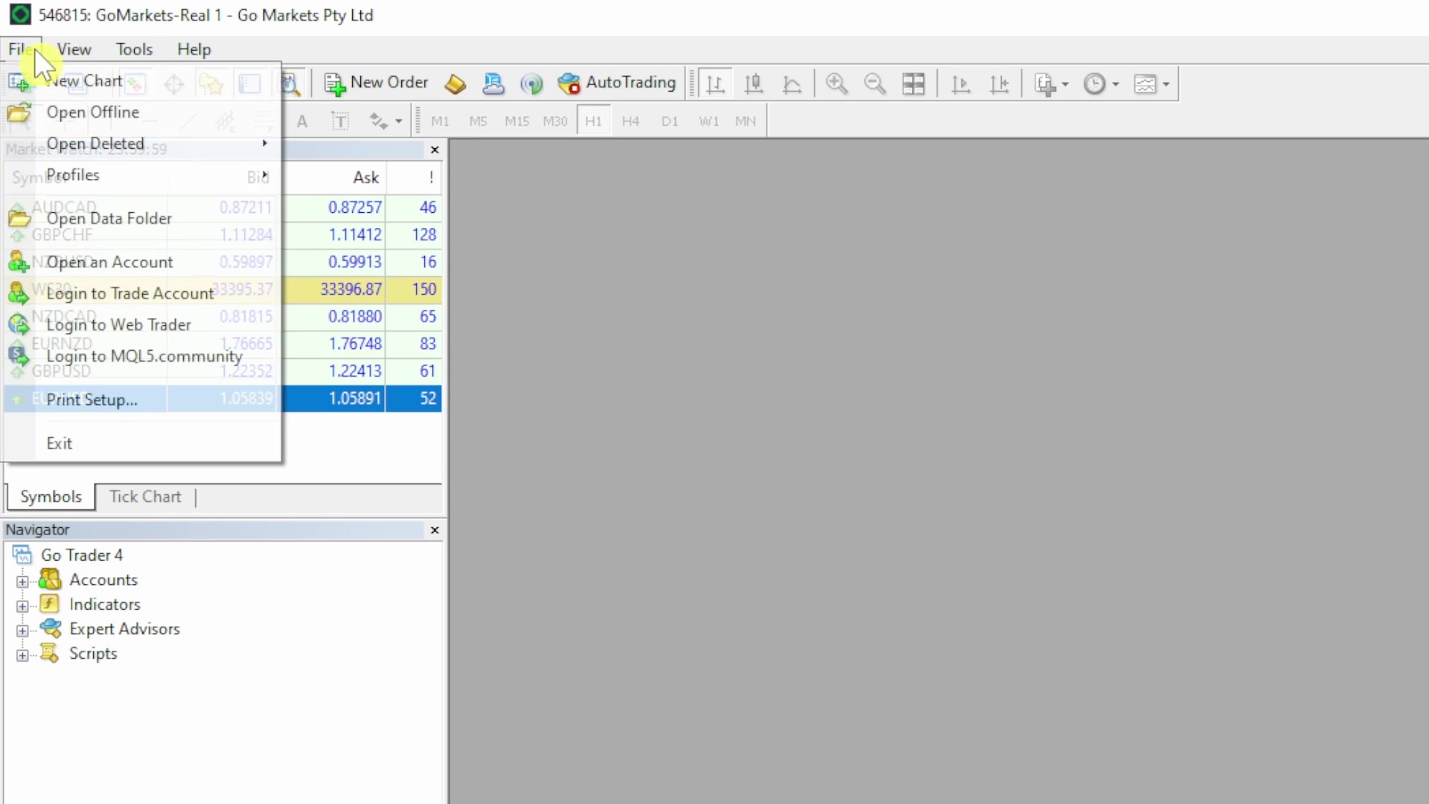
click(131, 221)
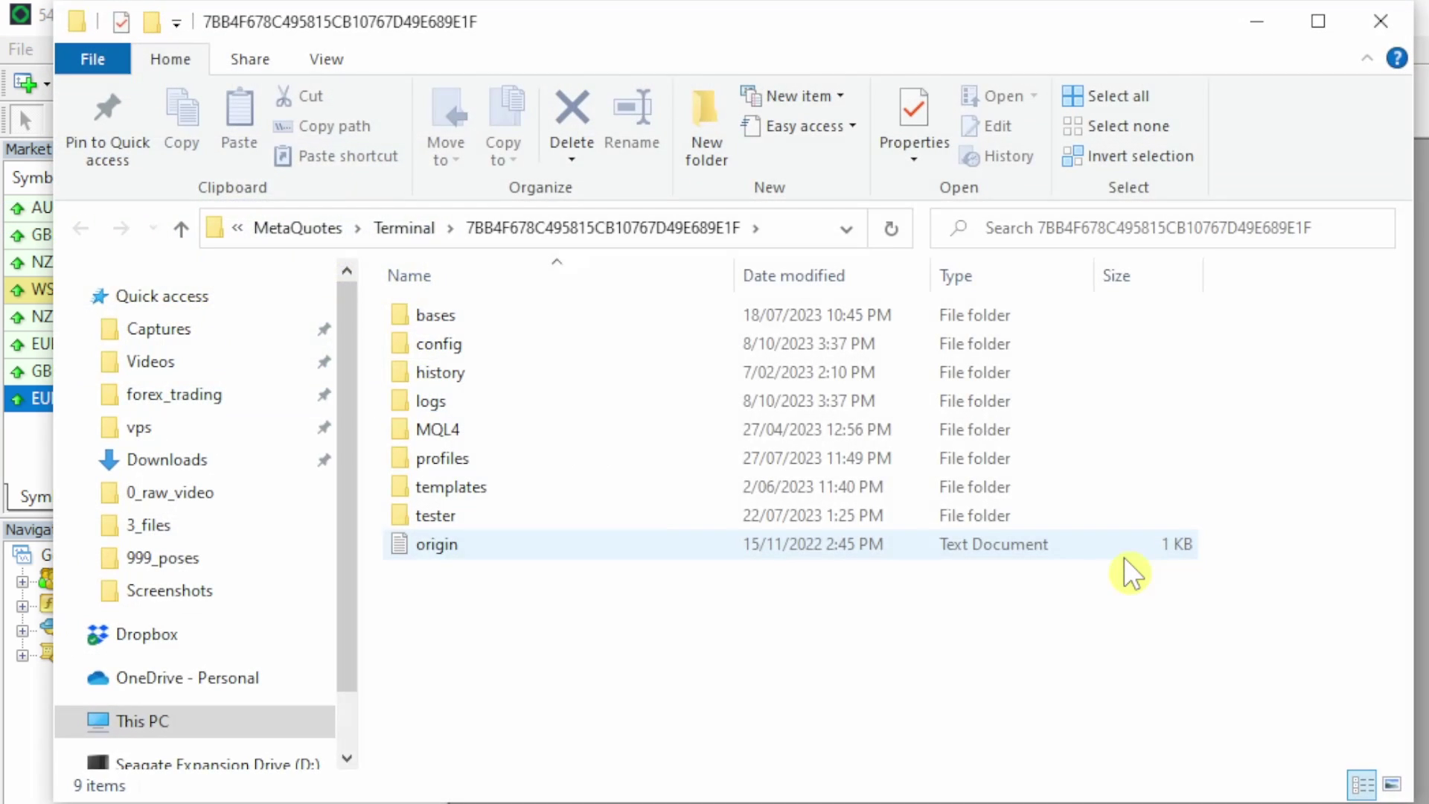
double_click(489, 429)
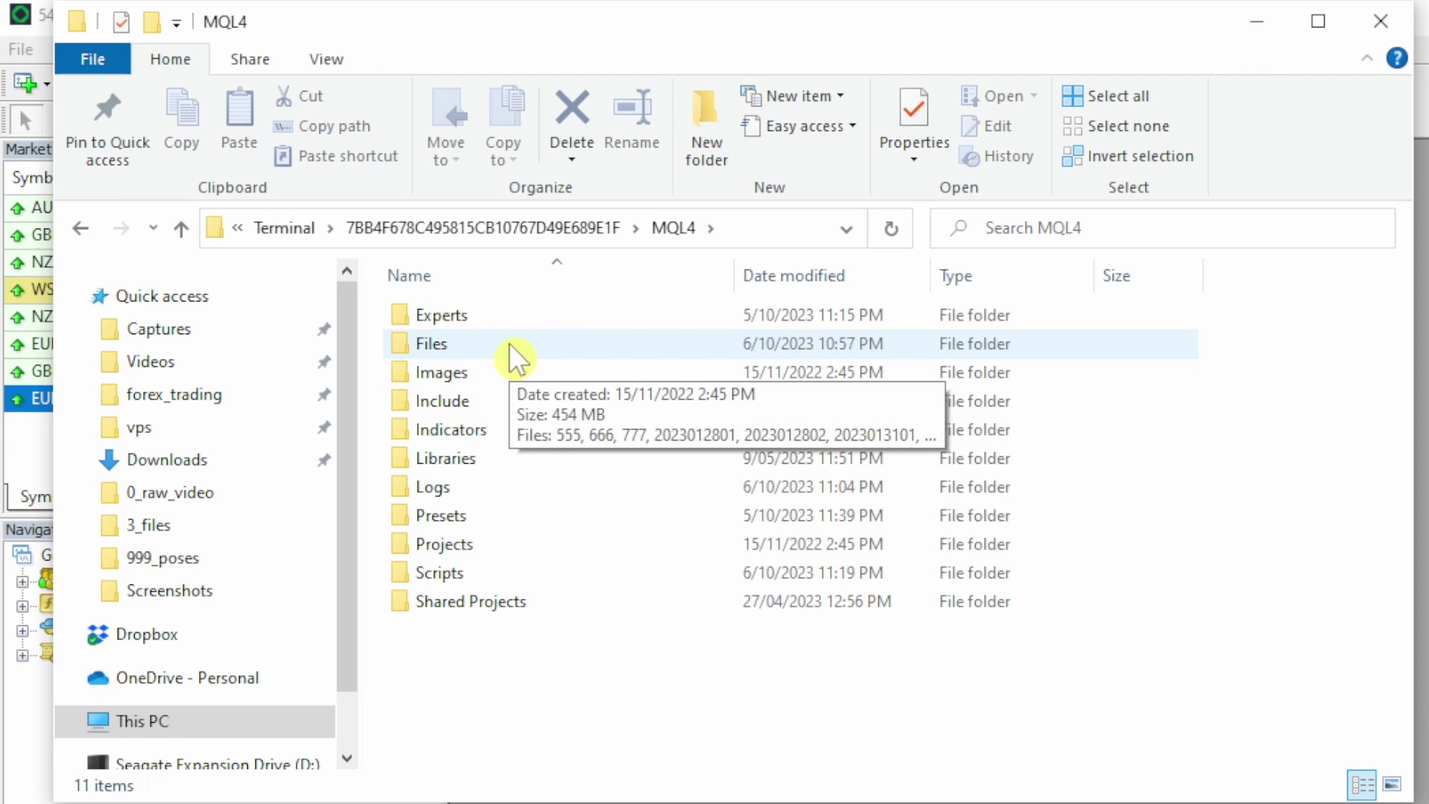
click(503, 346)
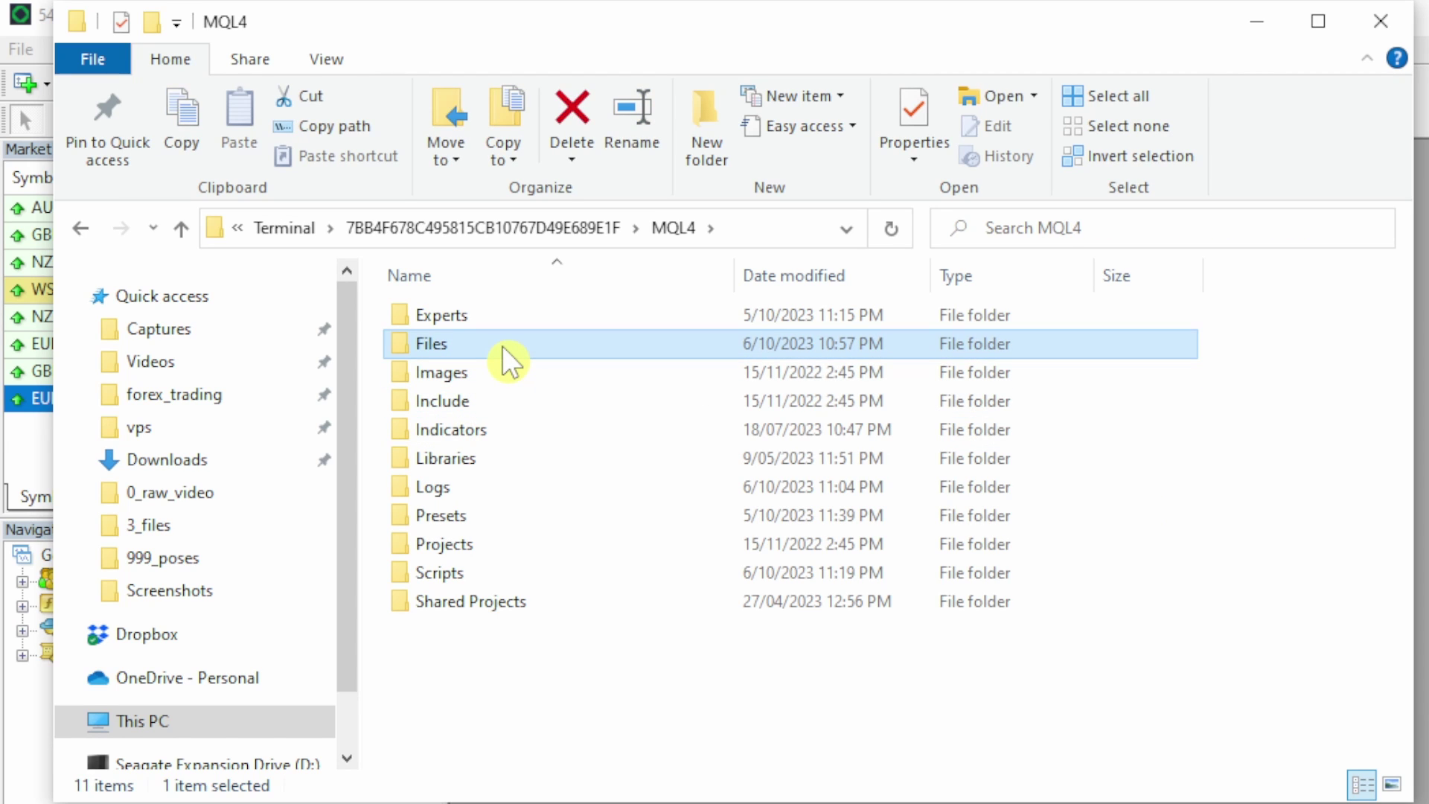
click(509, 575)
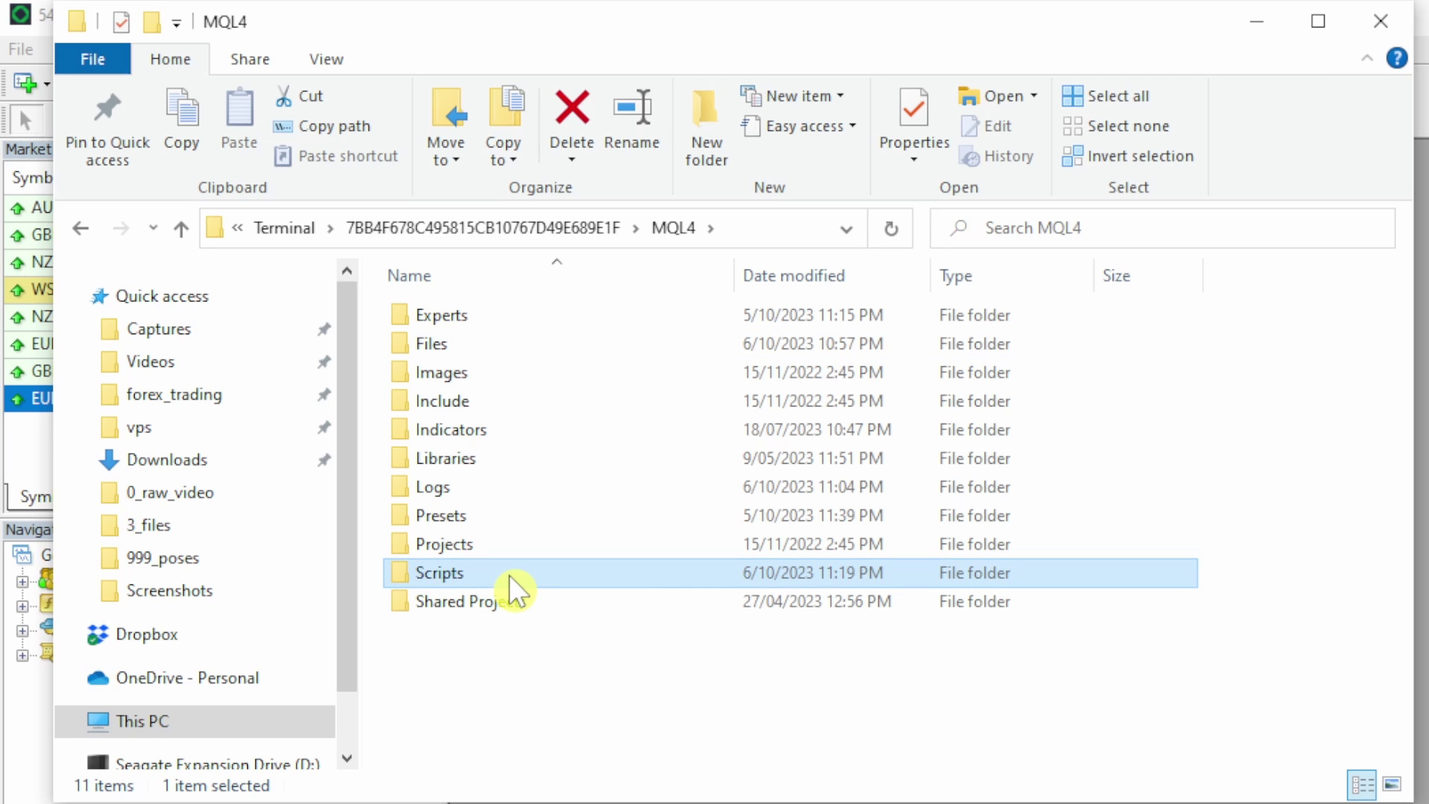
double_click(509, 575)
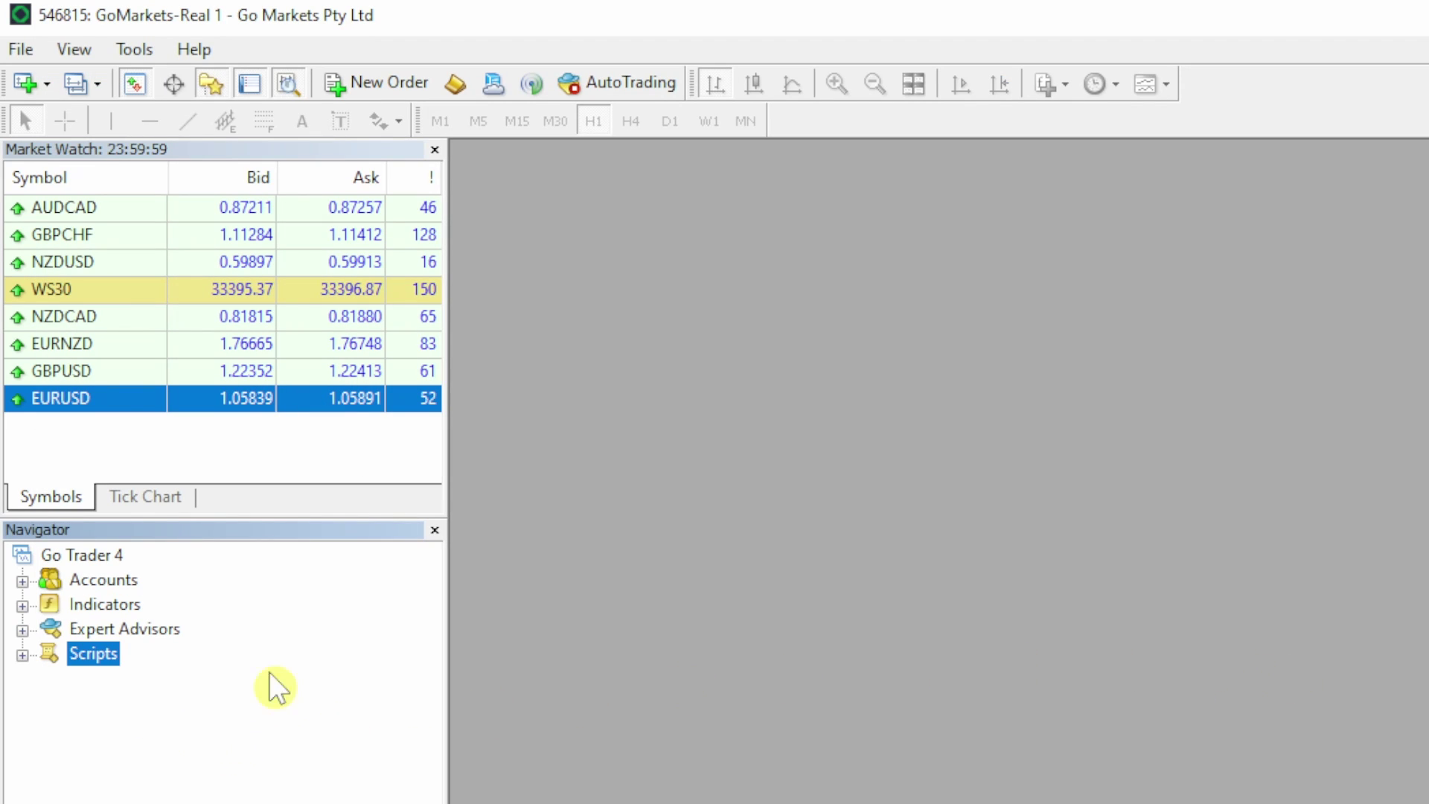
Refresh the Navigator's Scripts list and select the myfxbook_to_mt4 script.
right_click(104, 658)
click(262, 775)
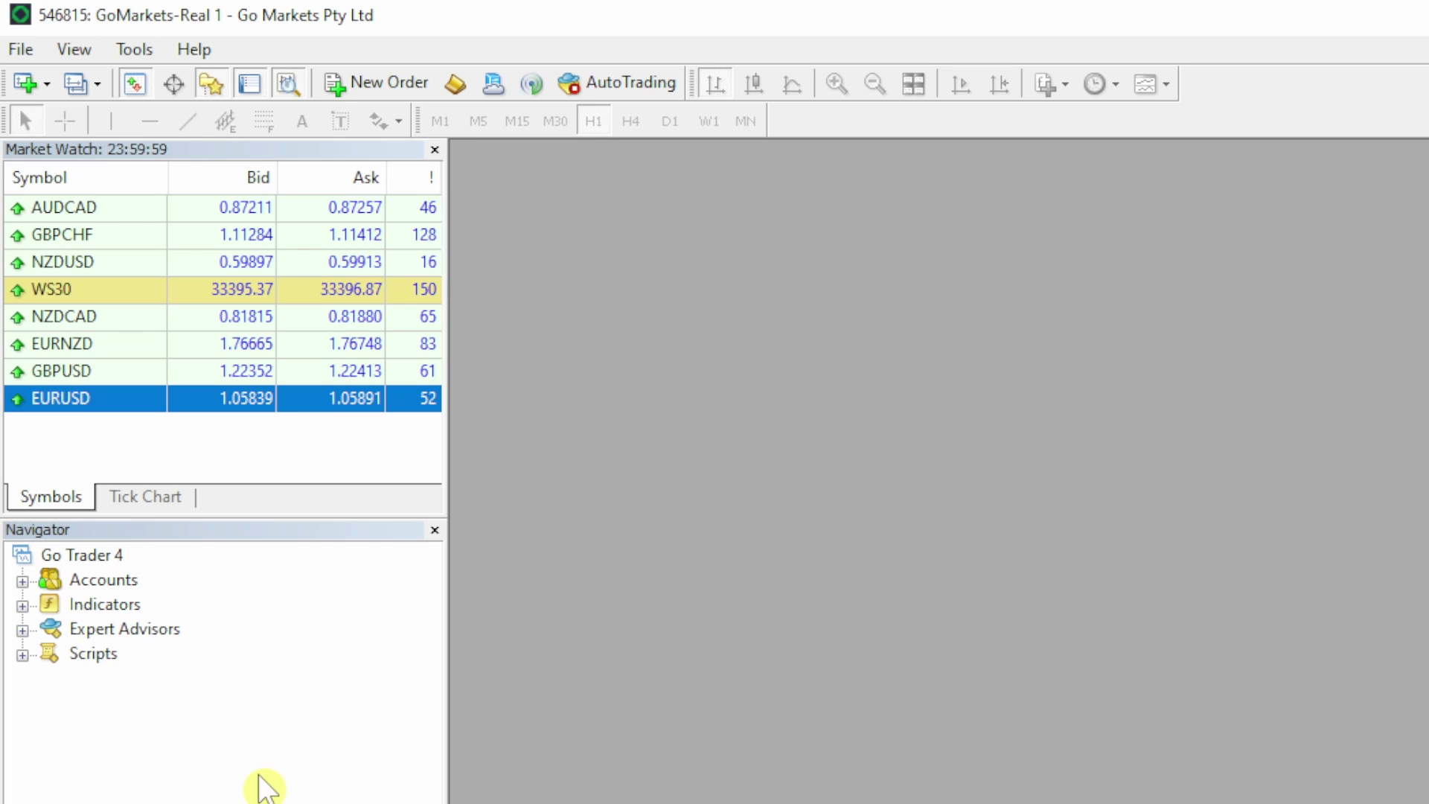
click(23, 656)
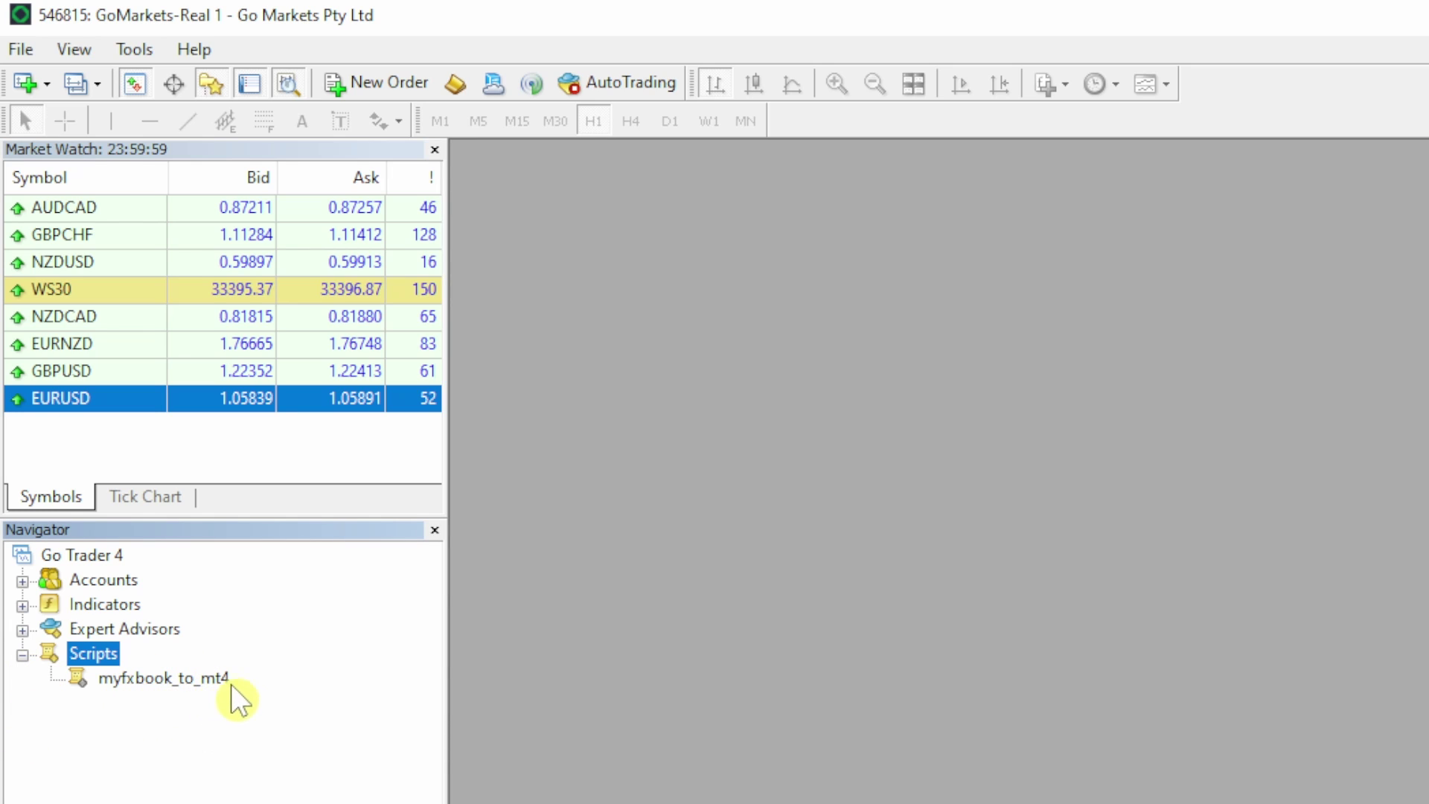
click(207, 681)
Open waka.csv in Notepad and check the close-date month format and AUDCAD symbol.
key(alt+Tab)
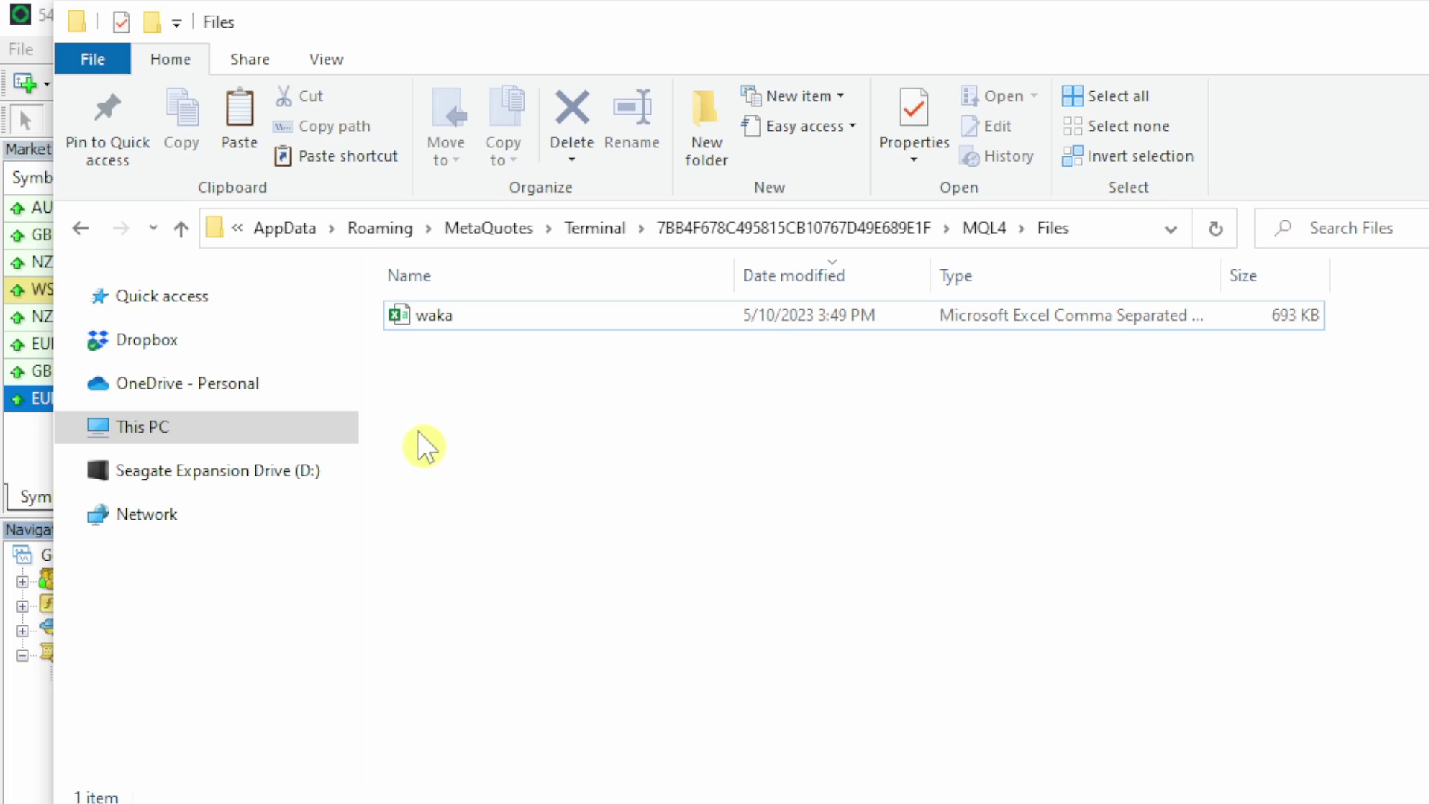
right_click(438, 314)
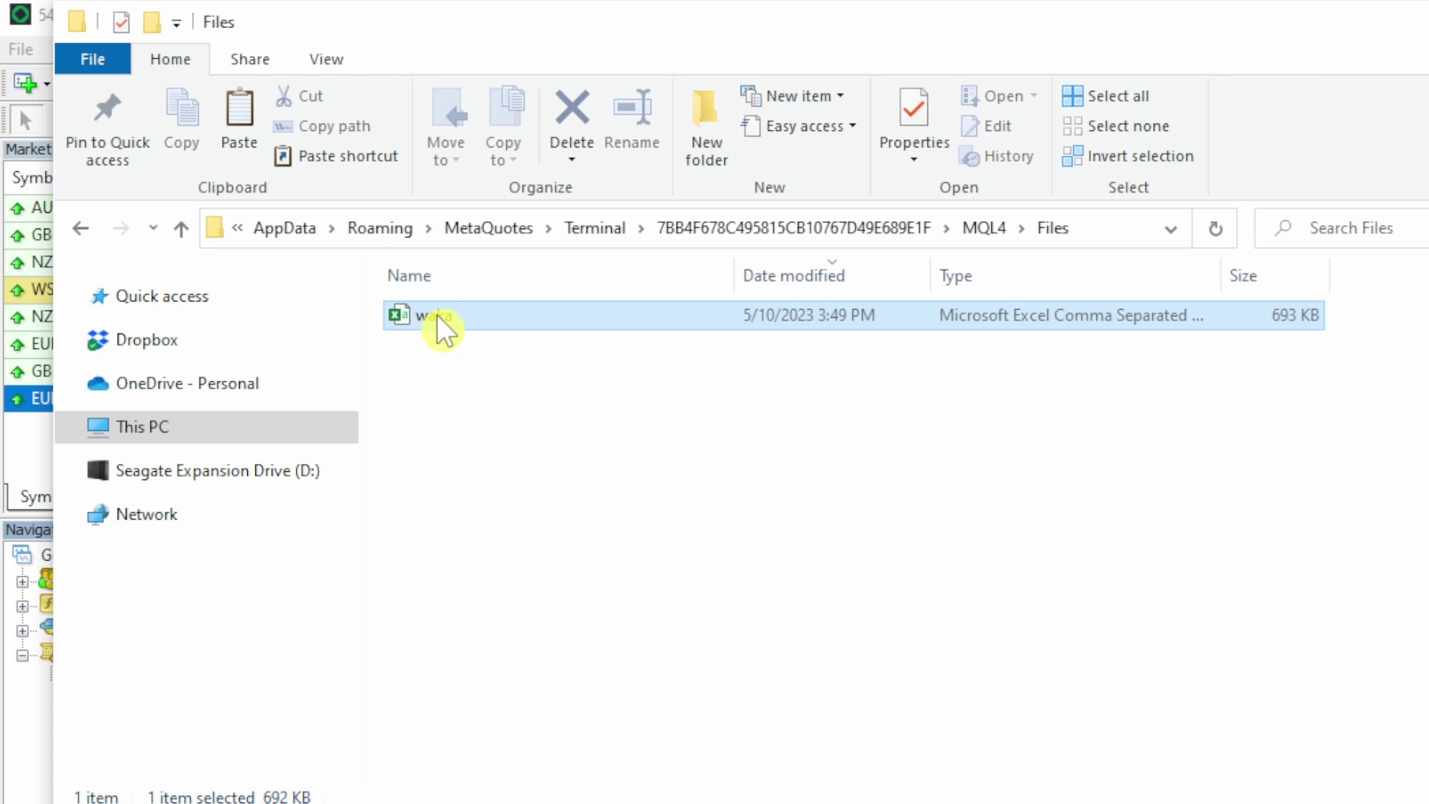
mouse_move(680, 574)
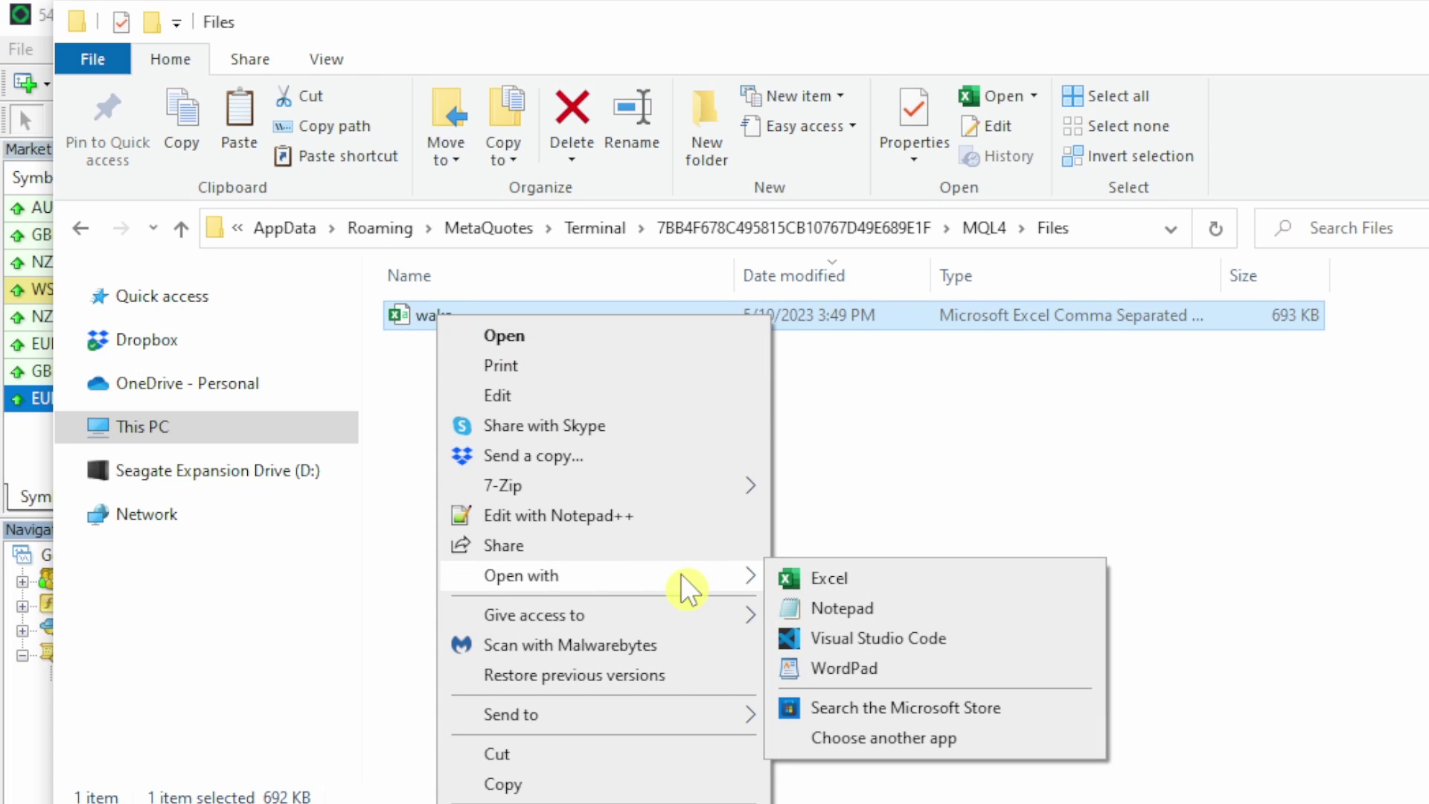
click(899, 607)
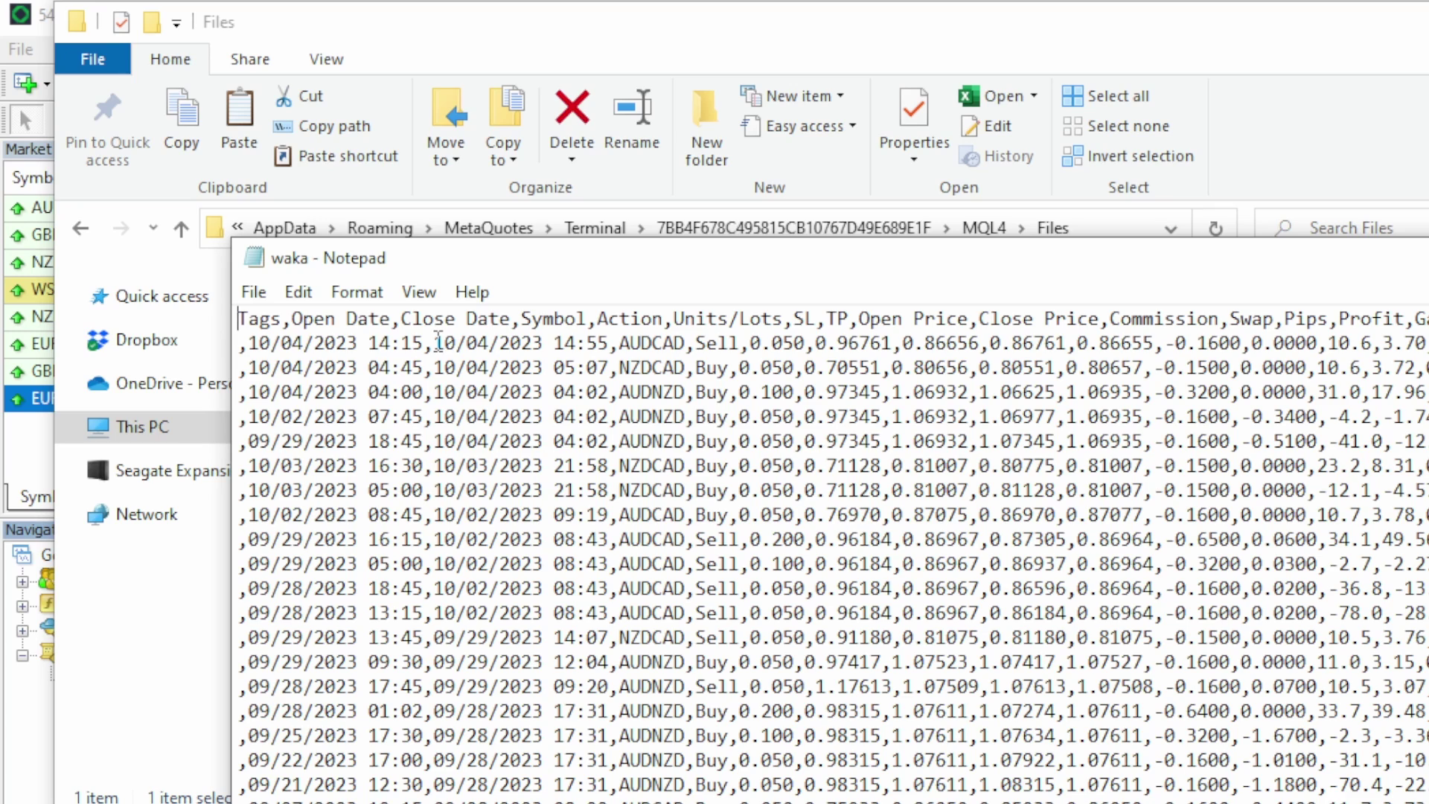
drag(438, 344, 456, 332)
click(545, 343)
click(623, 339)
Close Notepad and open a maximized AUDCAD H1 chart with narrower side panels.
key(alt+F4)
key(alt+F4)
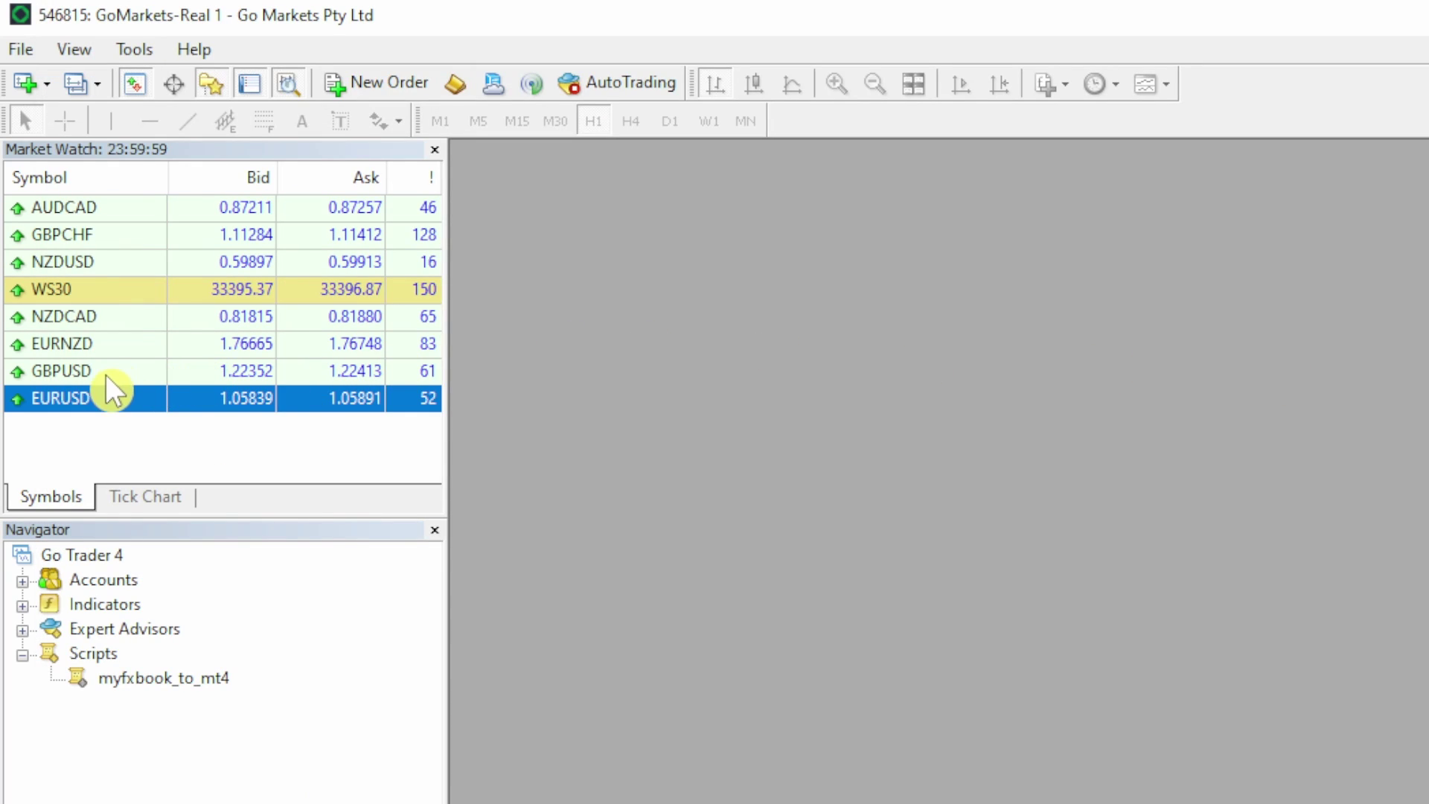
right_click(113, 212)
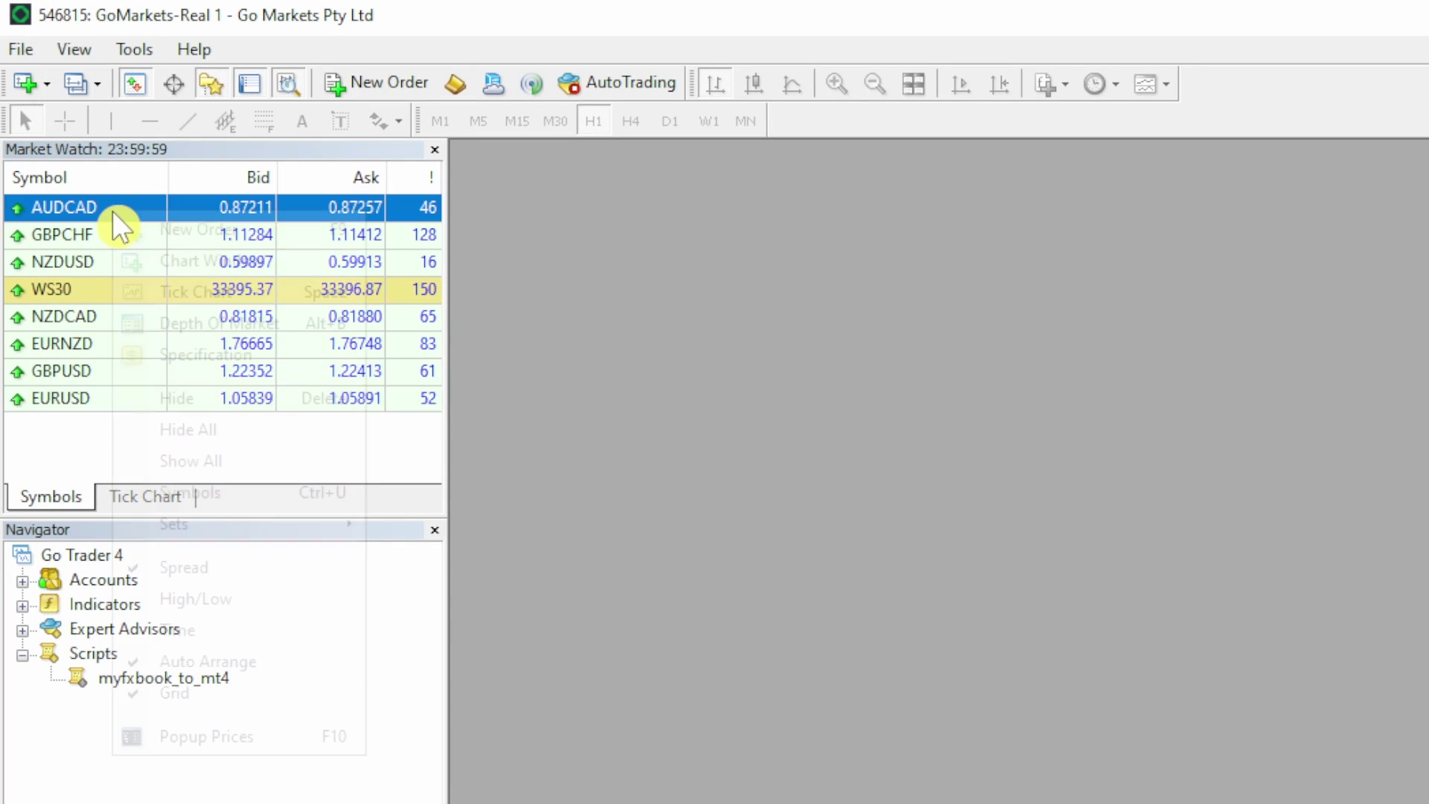
click(187, 260)
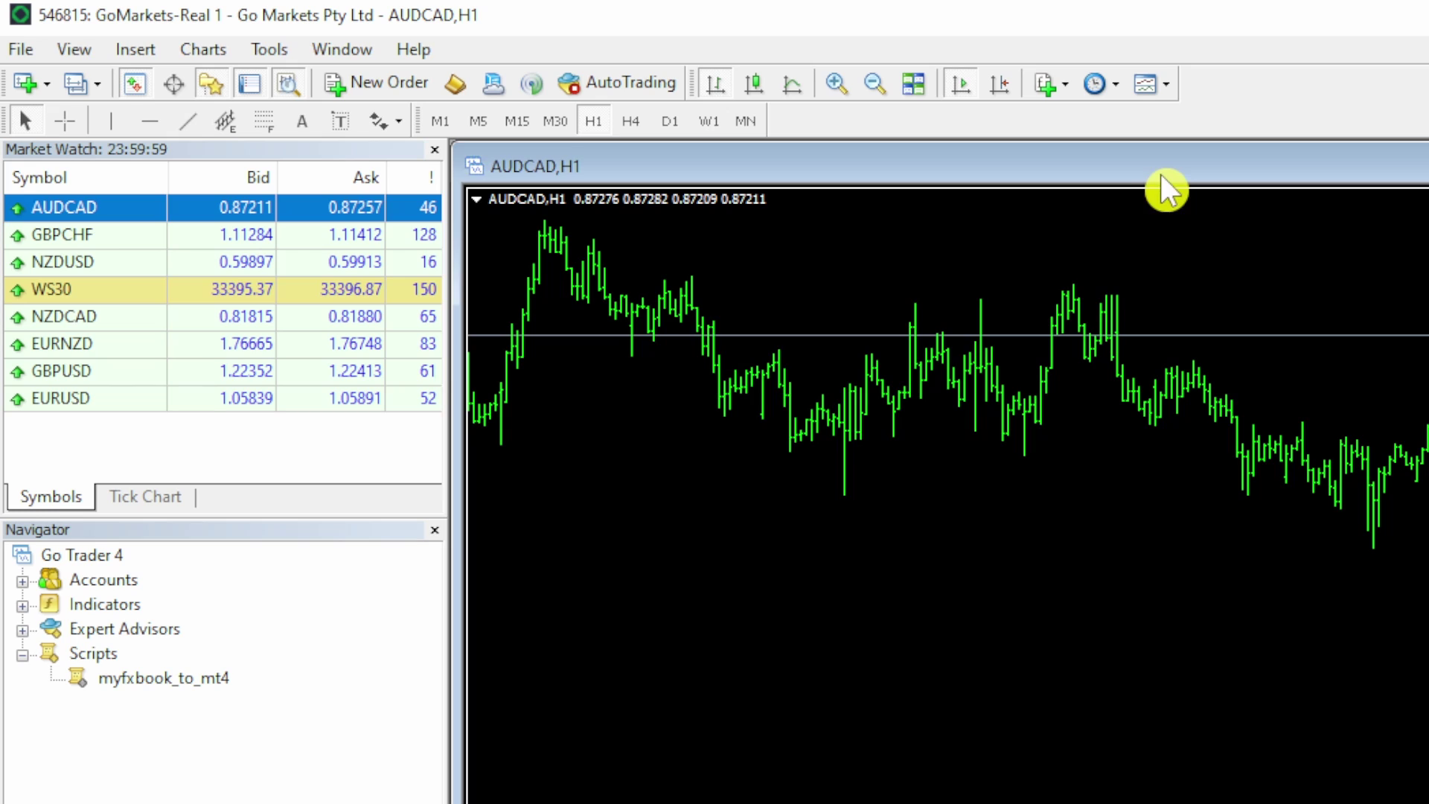
double_click(1159, 175)
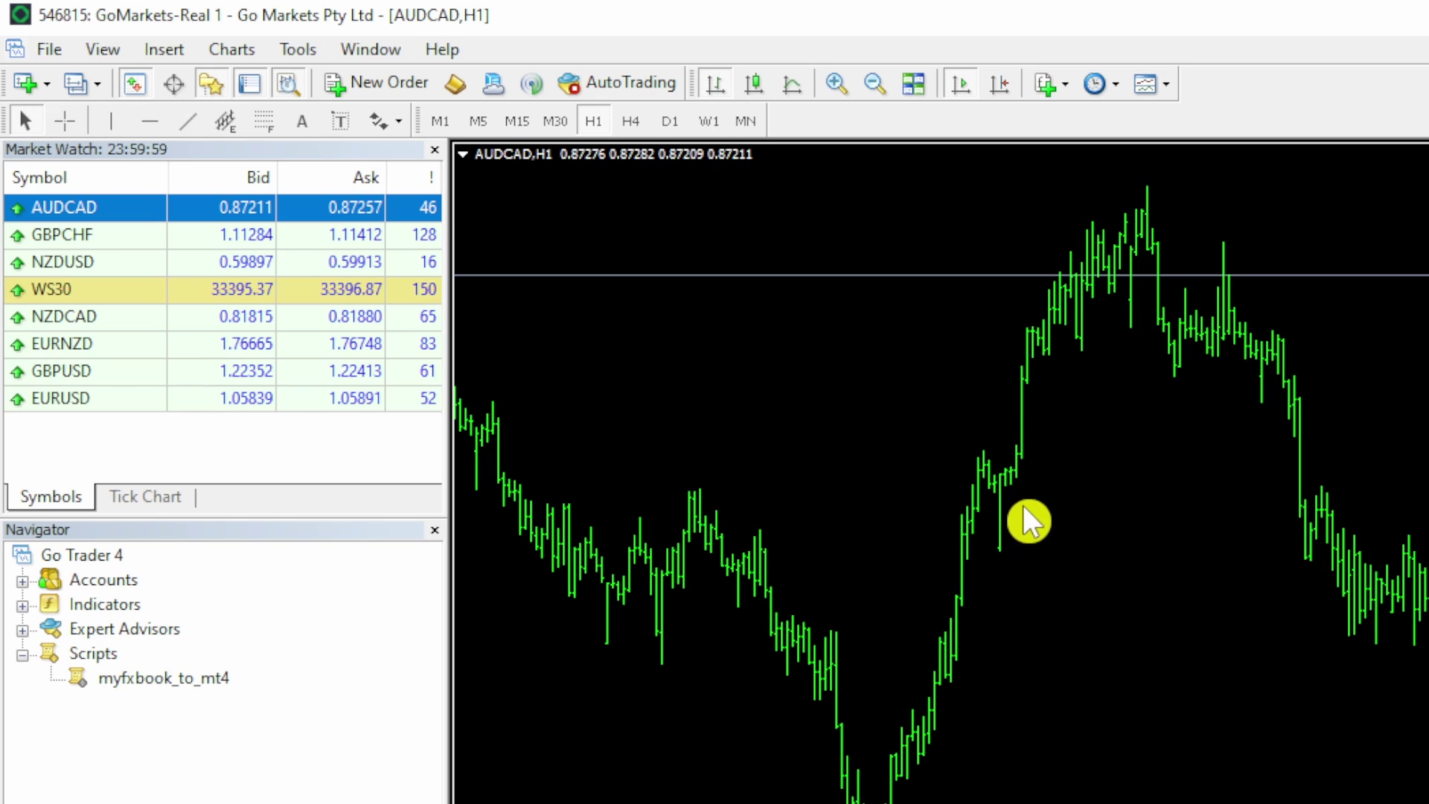
drag(448, 516, 291, 543)
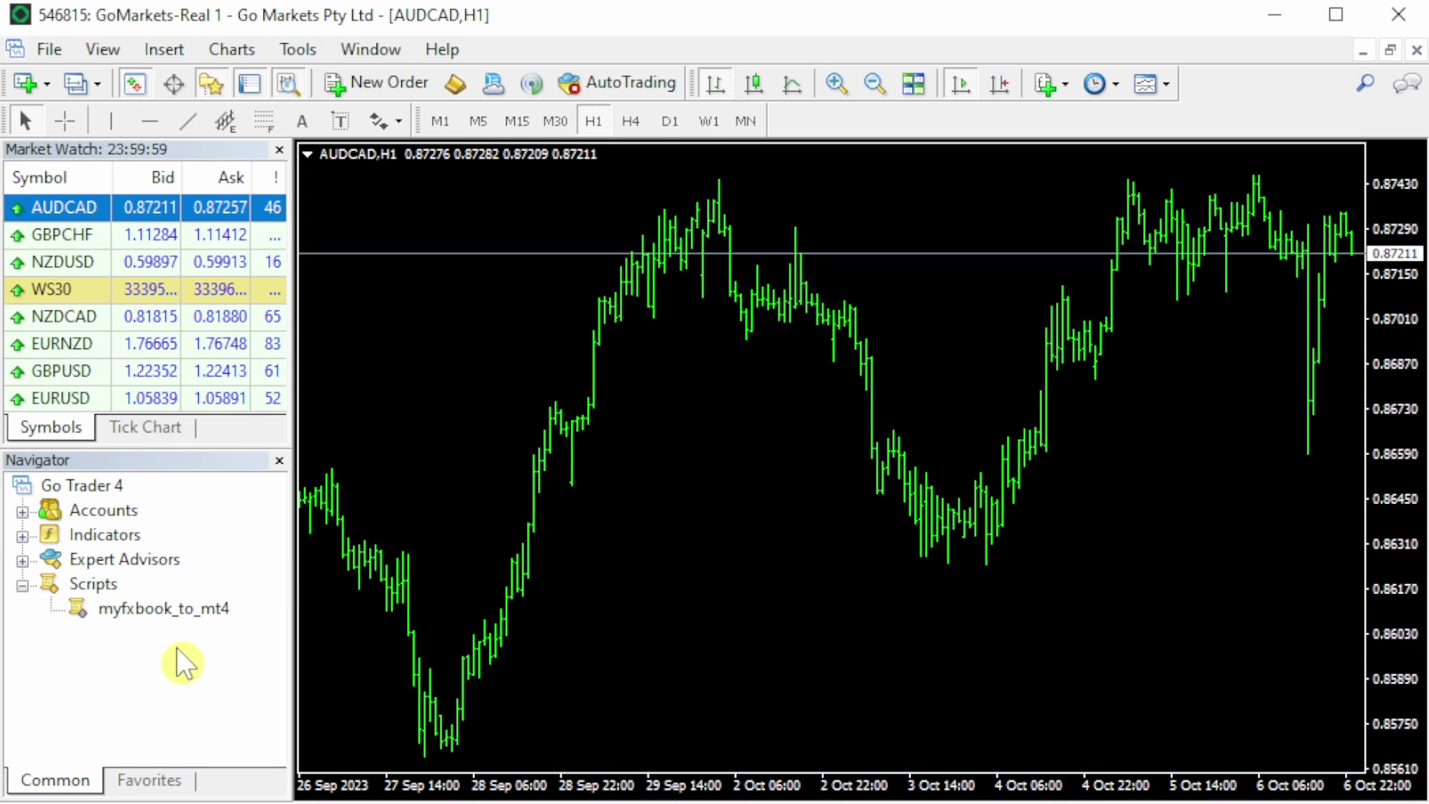
click(139, 614)
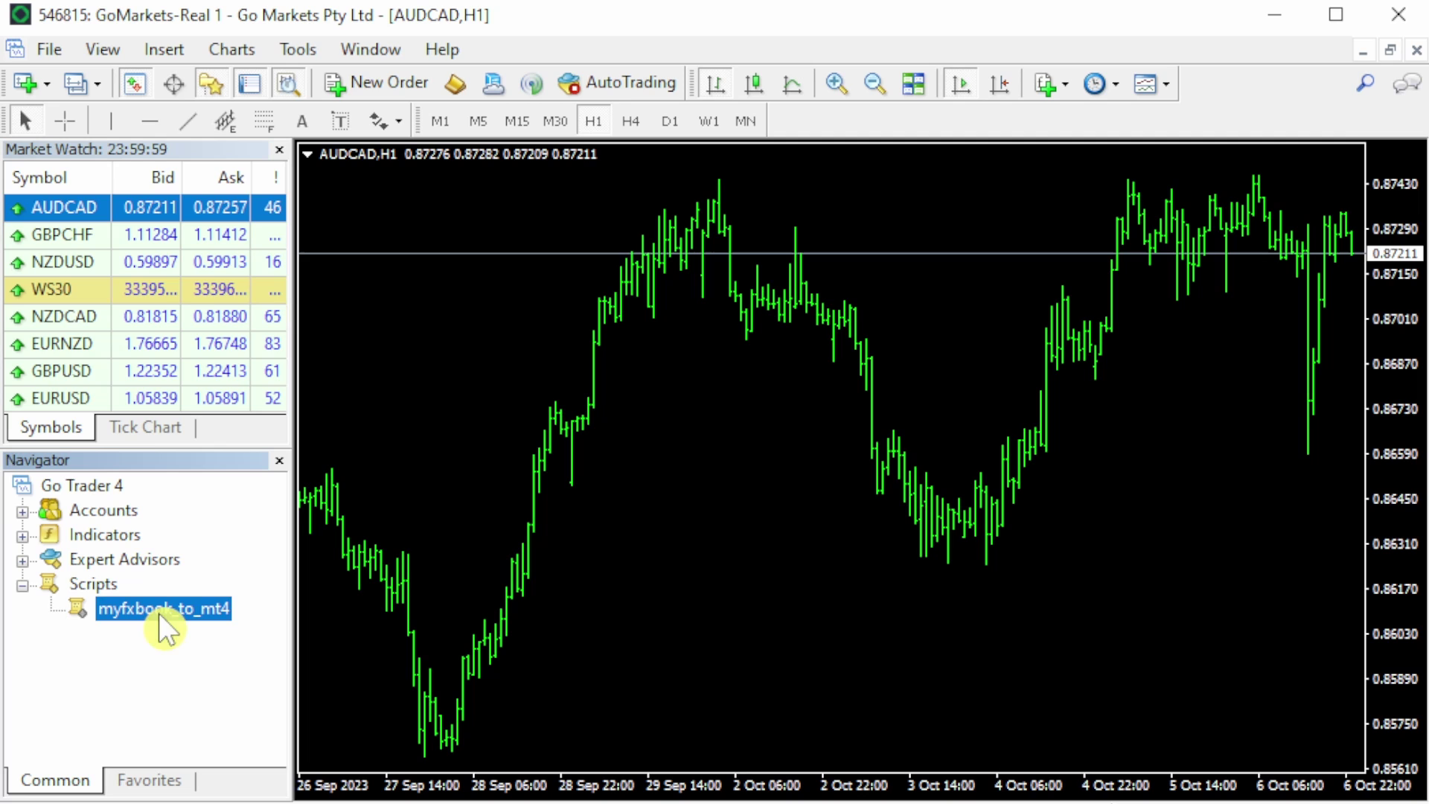
Attach myfxbook_to_mt4 to the AUDCAD chart with File Name waka.csv and Date Format mmddyyyy.
drag(159, 613, 381, 493)
drag(666, 388, 667, 390)
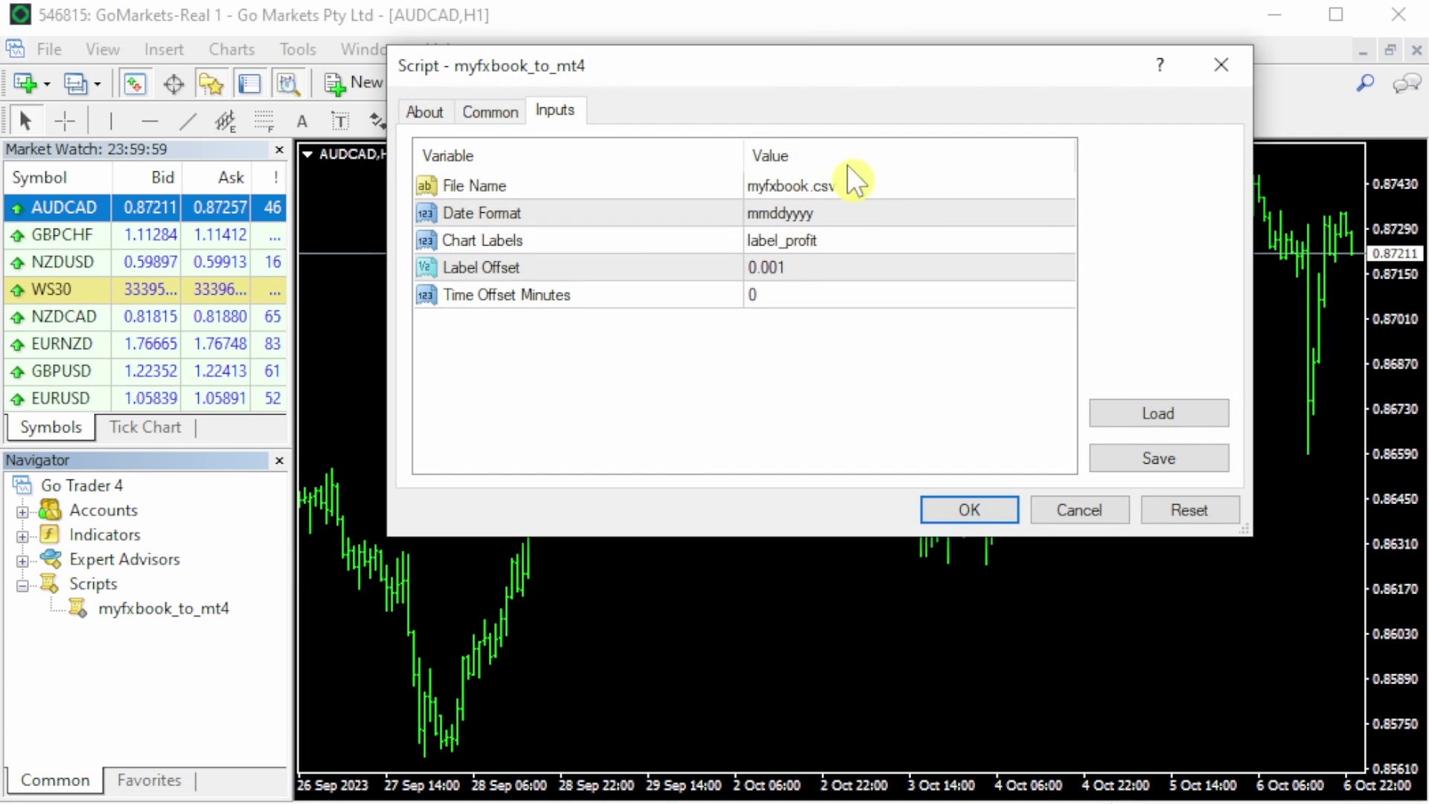
double_click(901, 187)
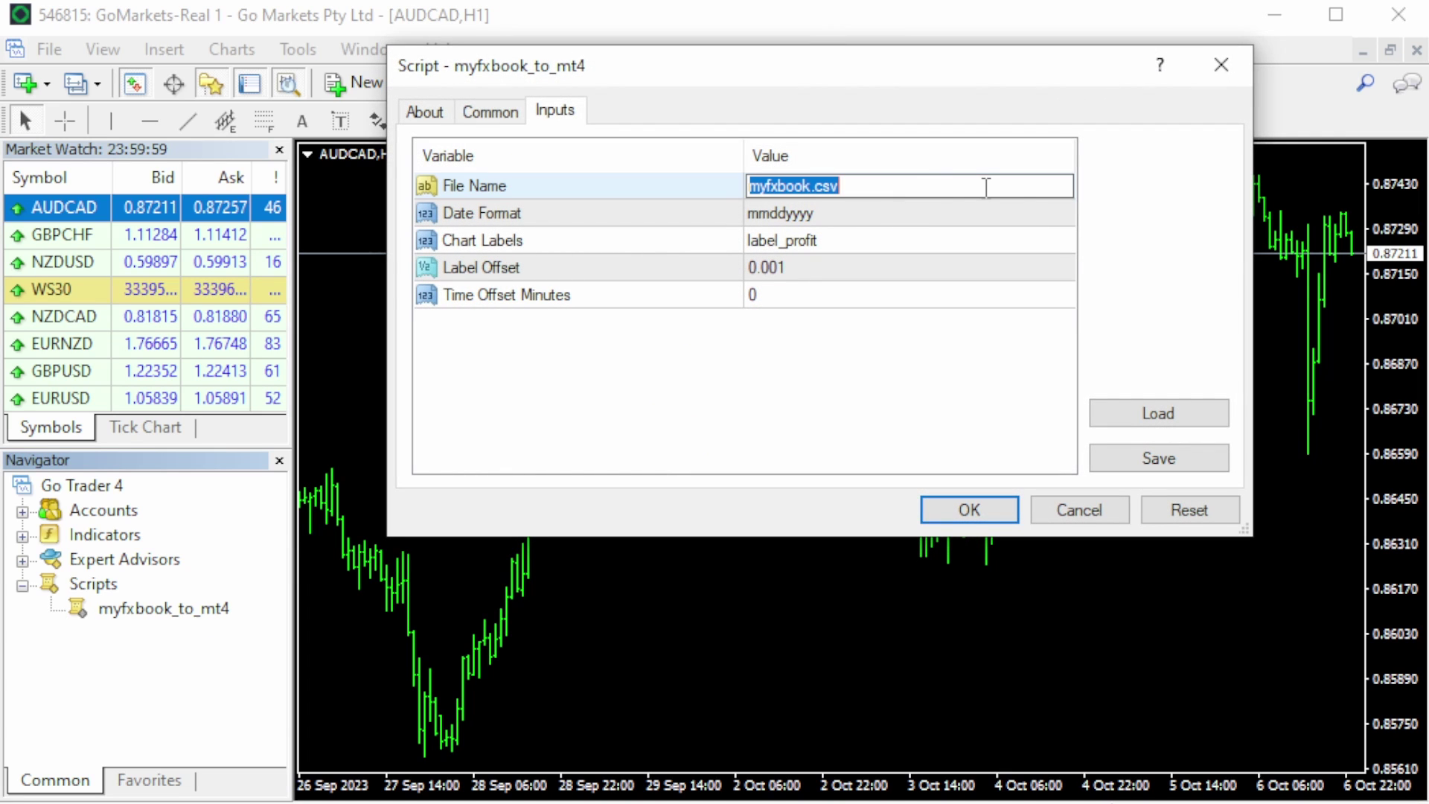
text(waka.c)
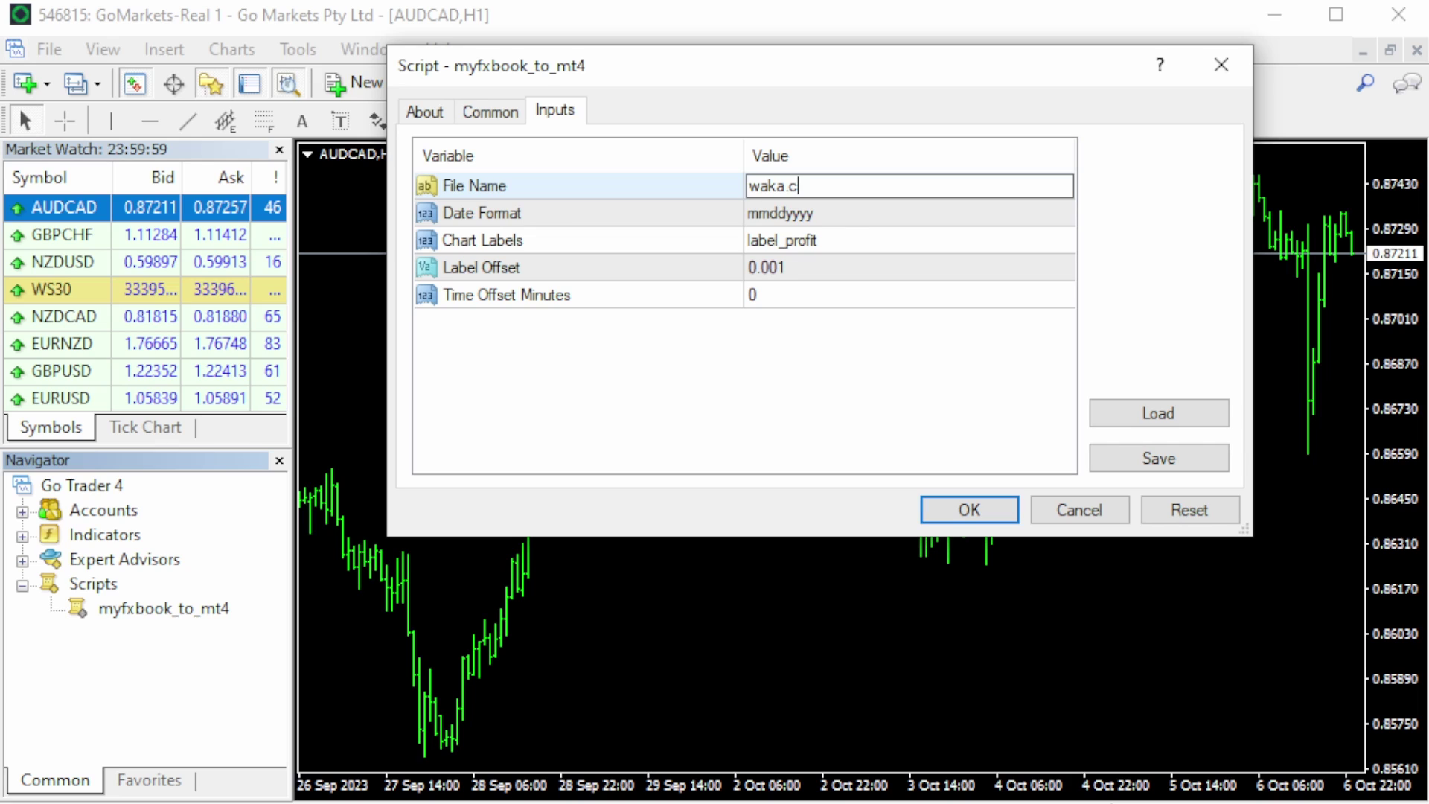
text(sv)
key(Return)
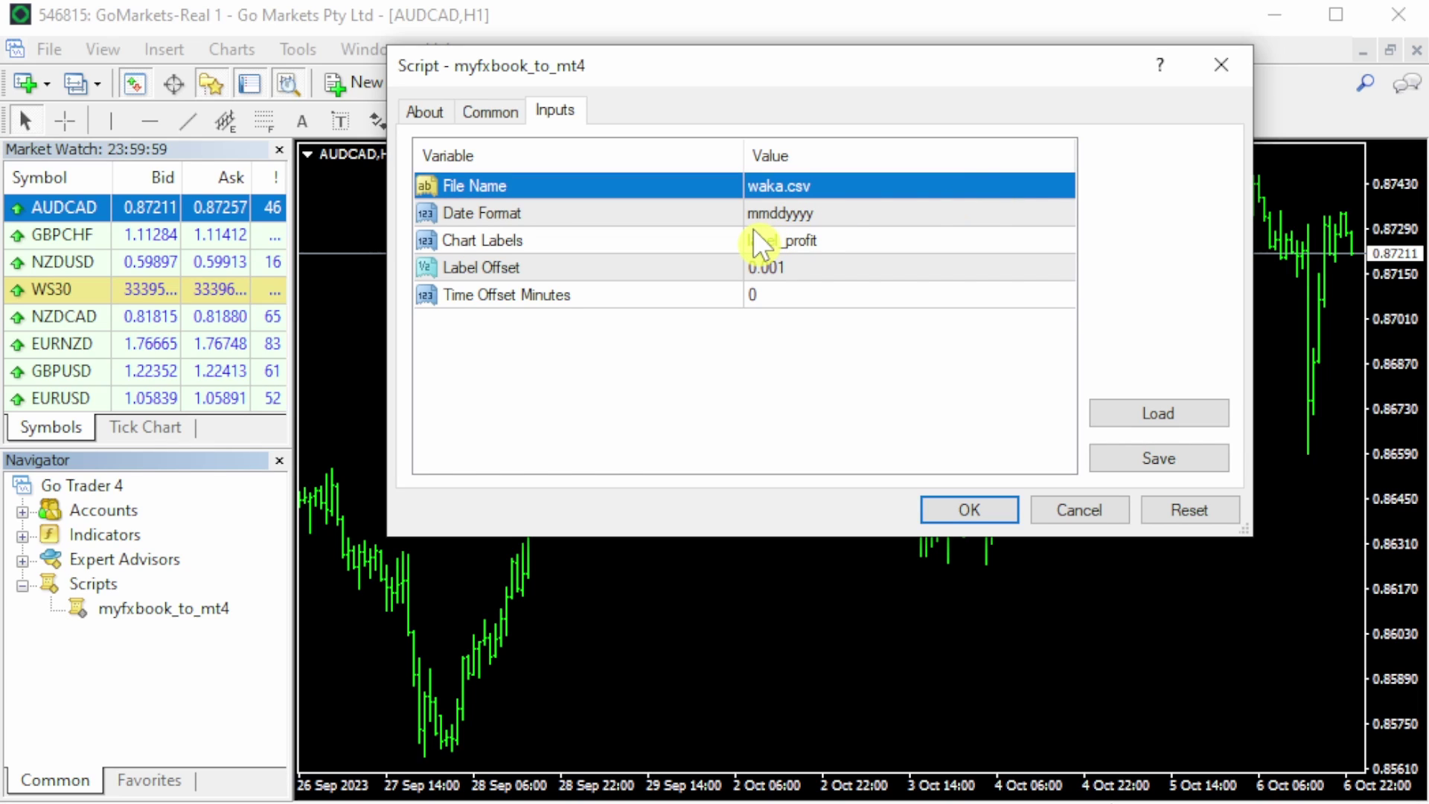
click(855, 216)
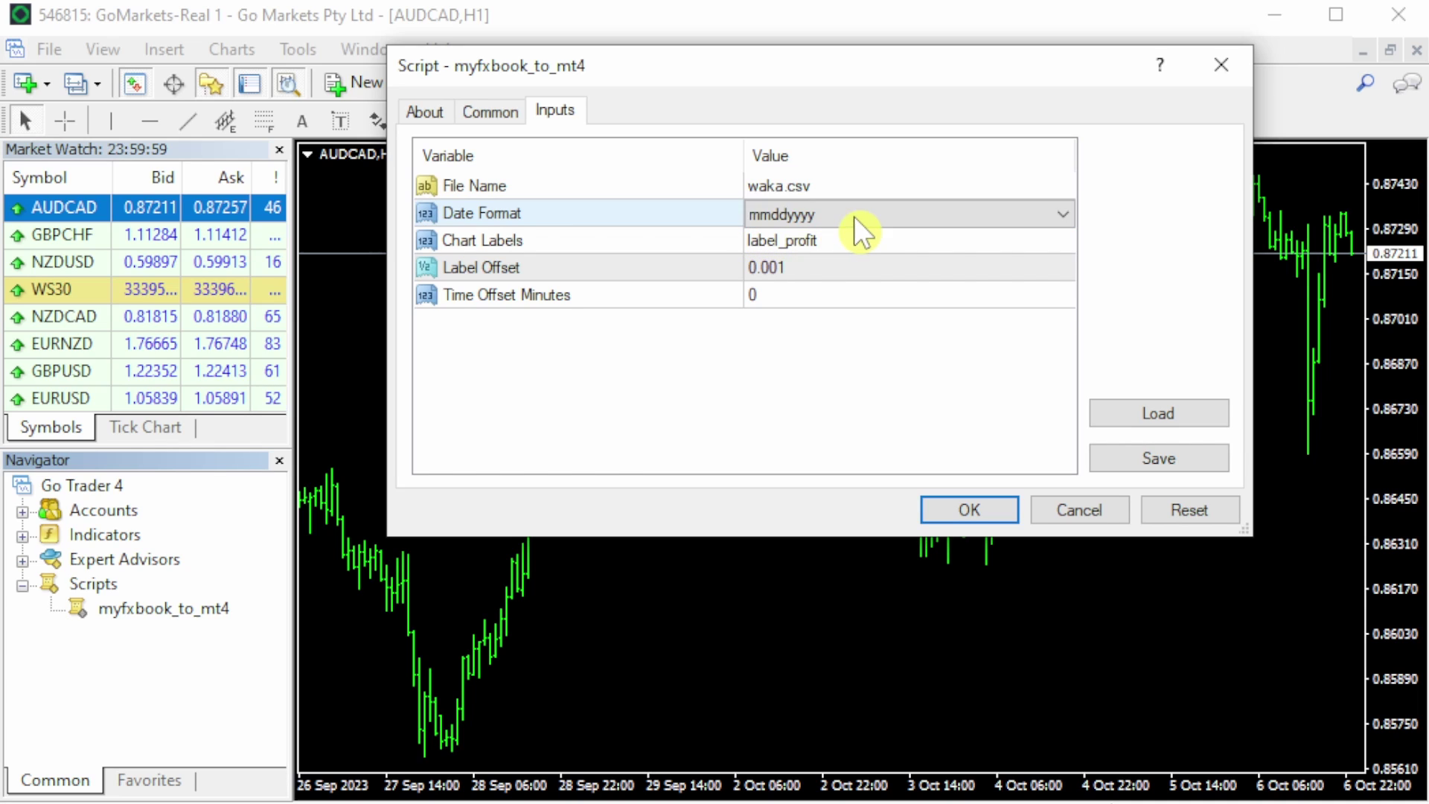
click(851, 216)
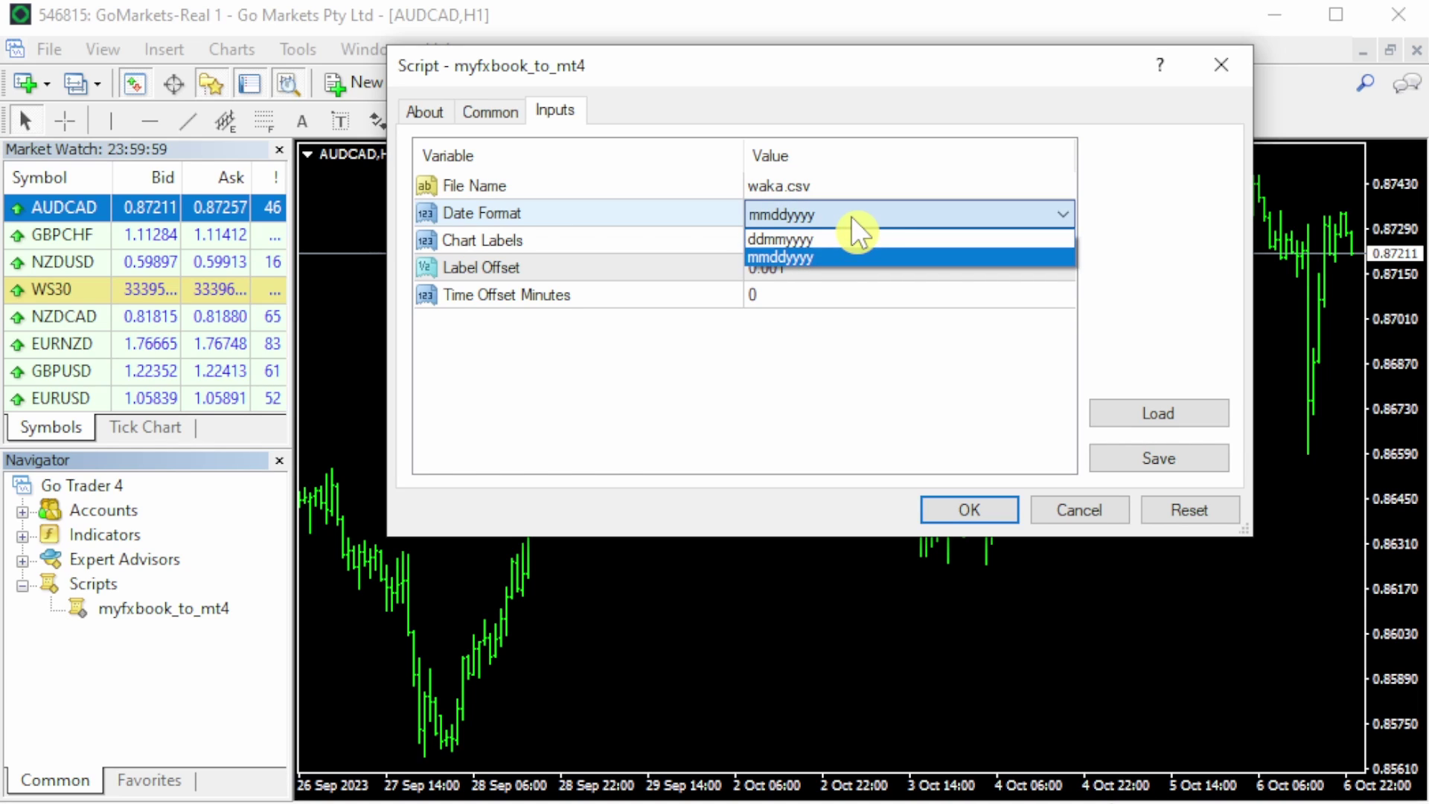
click(879, 258)
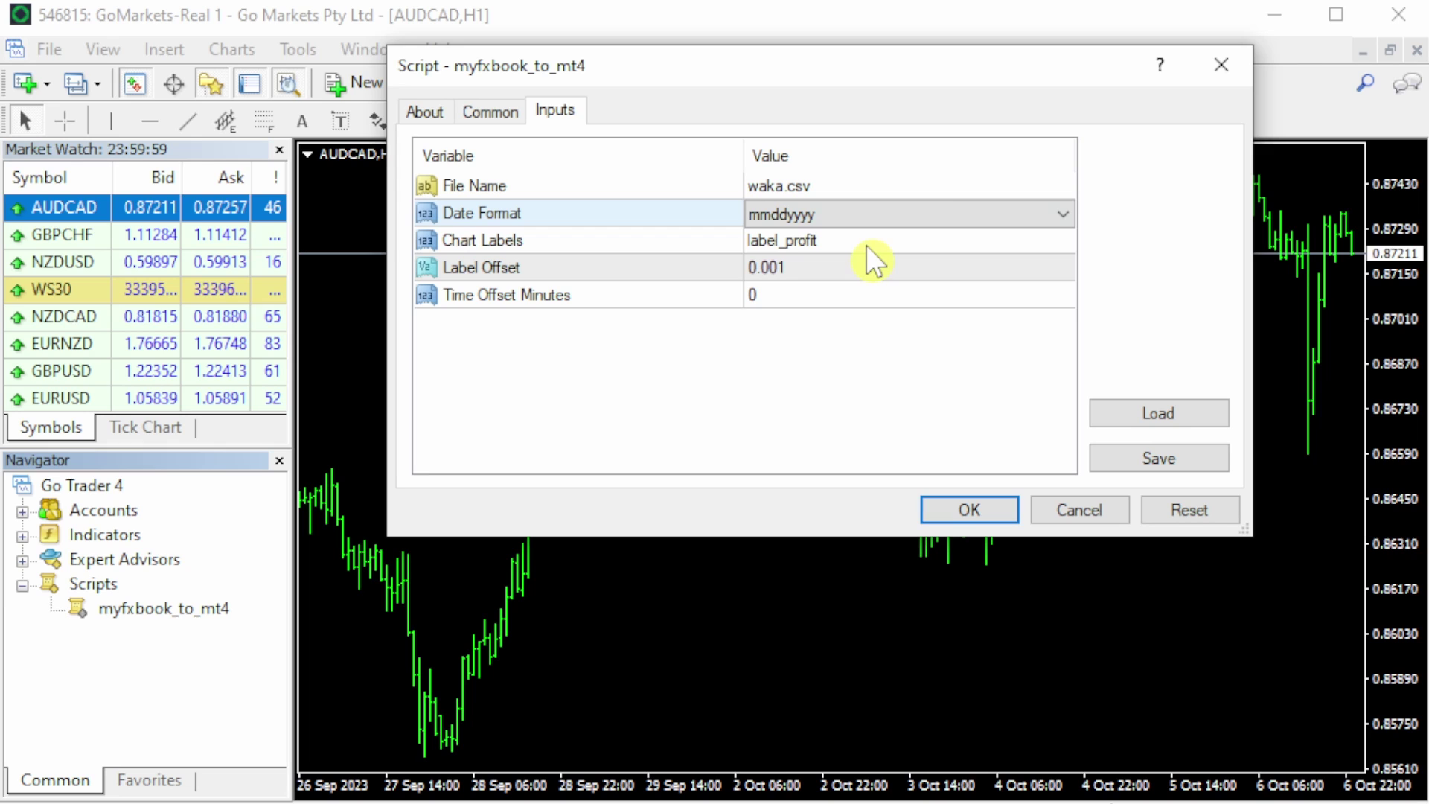
Run the script to plot the waka.csv trades, then zoom out to see more of them.
click(977, 512)
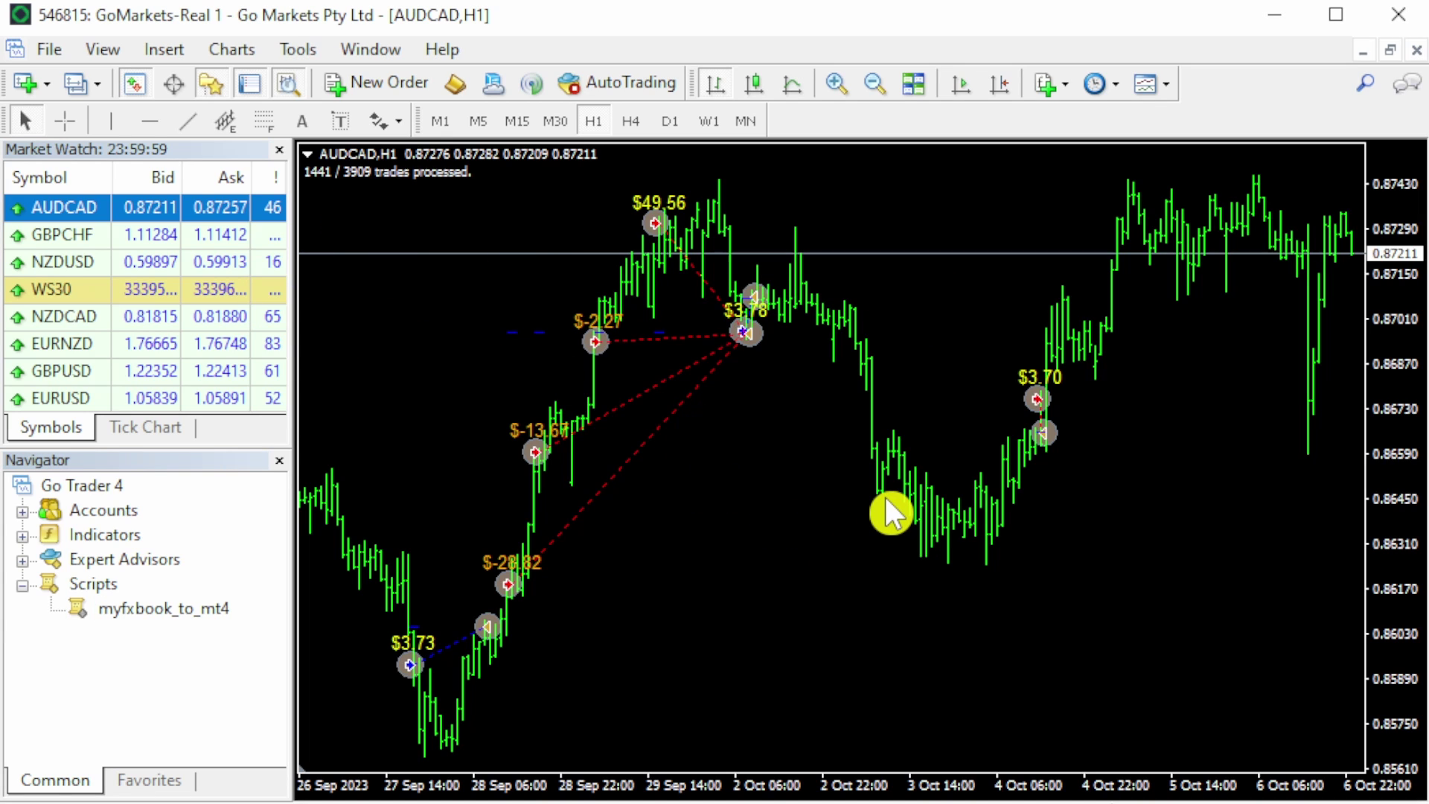
key(minus)
key(minus)
drag(886, 497, 612, 274)
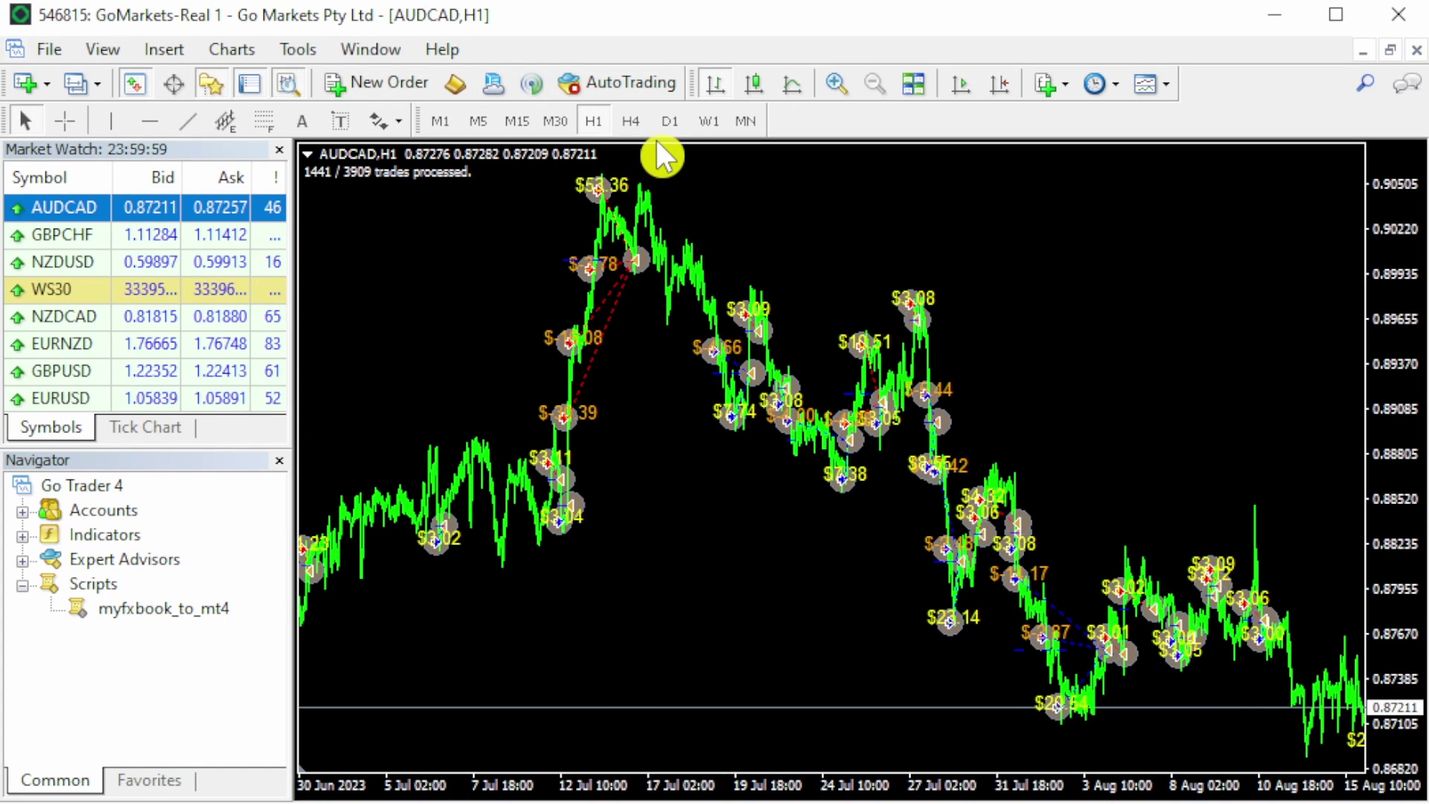
Review the trades on the Daily chart back through 2017–2020, then return to H1.
click(677, 122)
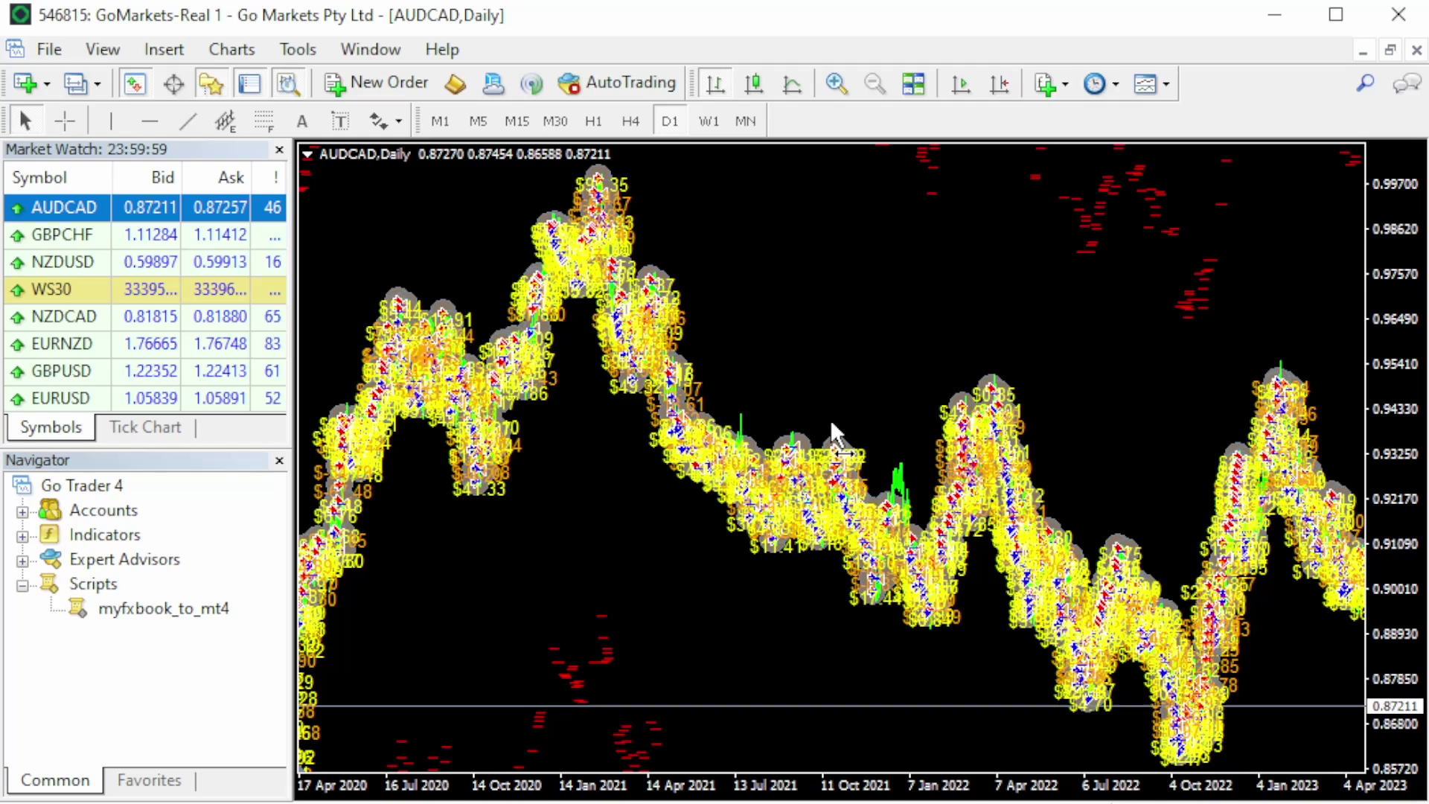
drag(591, 560, 1055, 581)
drag(437, 612, 810, 625)
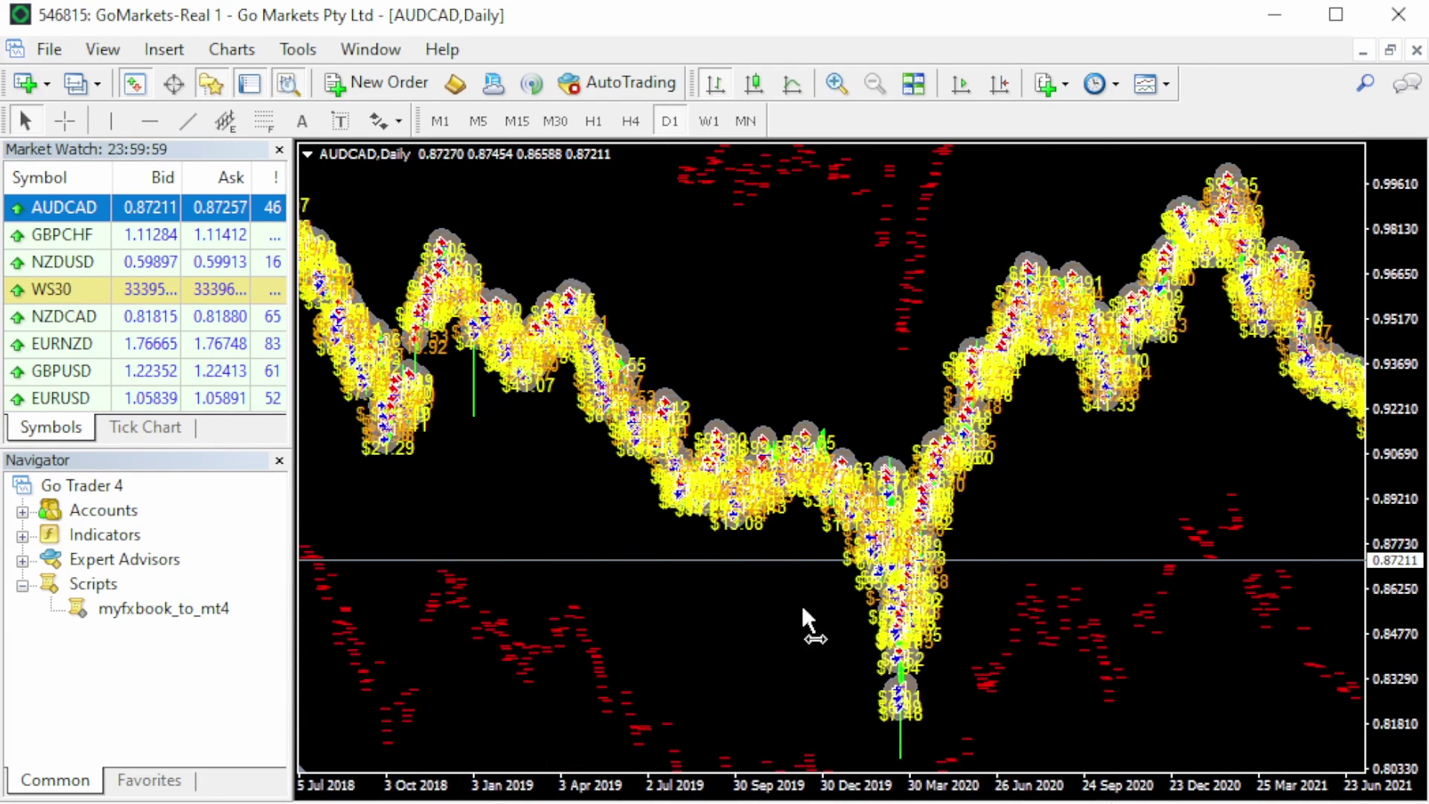
drag(492, 588, 757, 542)
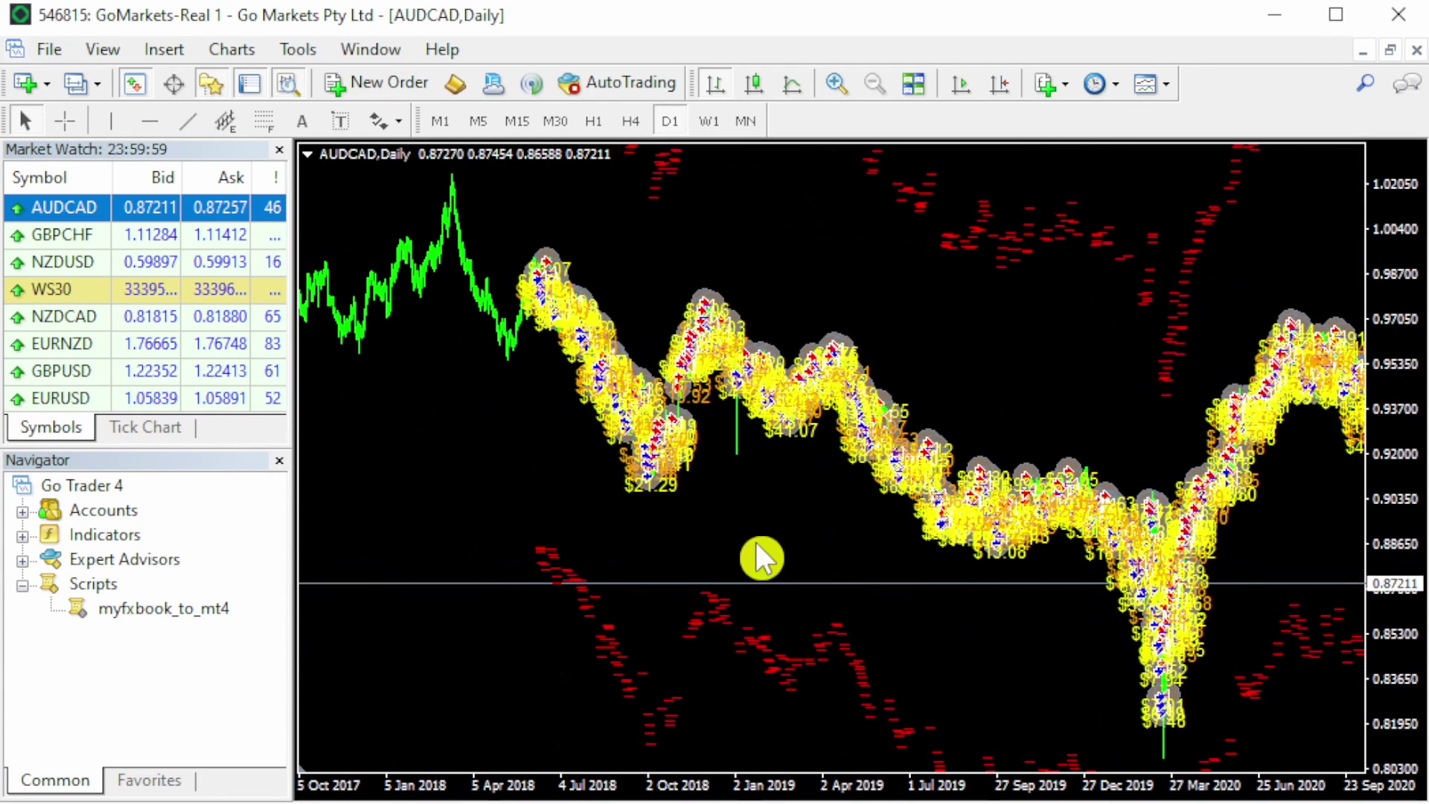
click(484, 481)
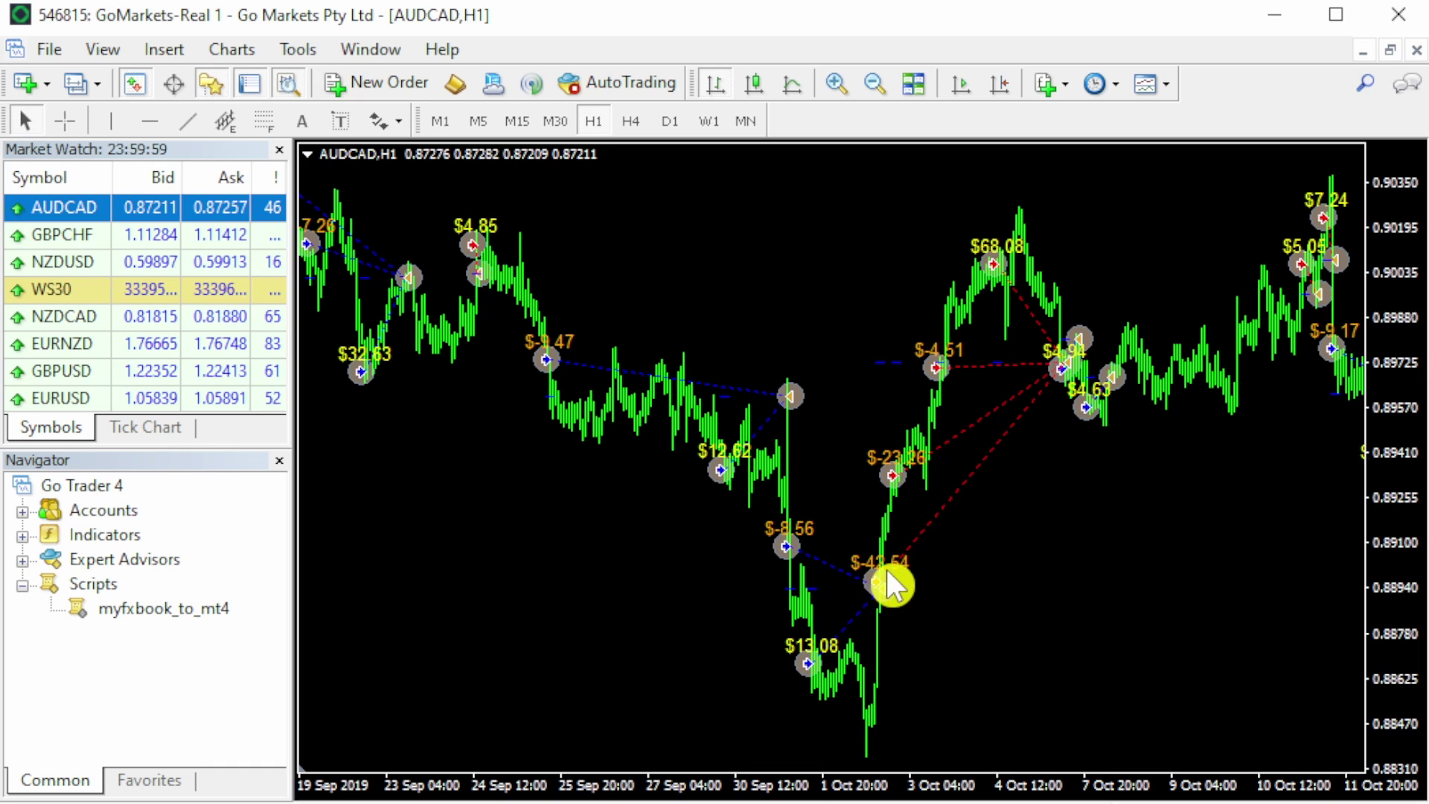
mouse_move(886, 569)
mouse_move(1025, 252)
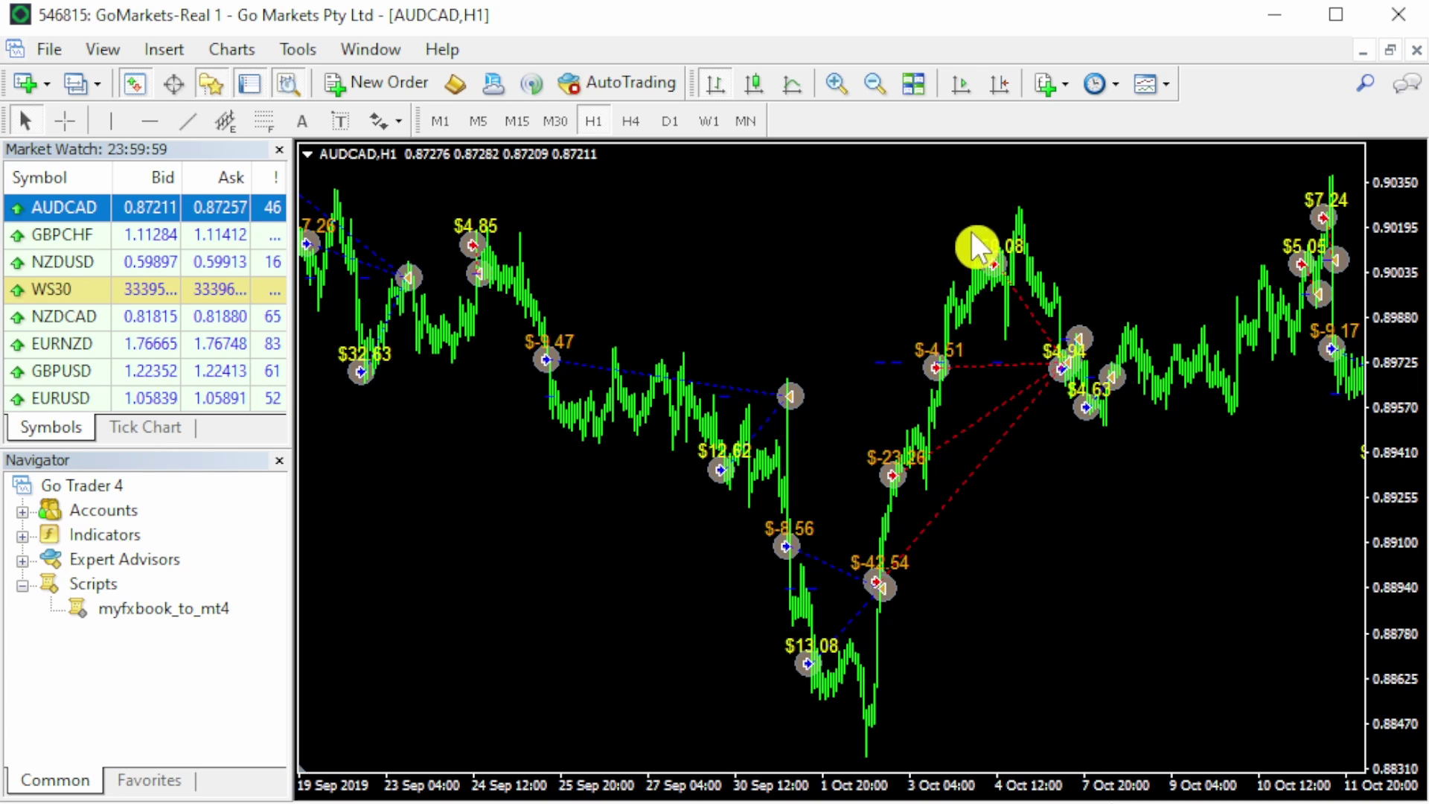
Open another AUDCAD H1 chart and attach myfxbook_to_mt4 with File Name waka.csv.
right_click(58, 202)
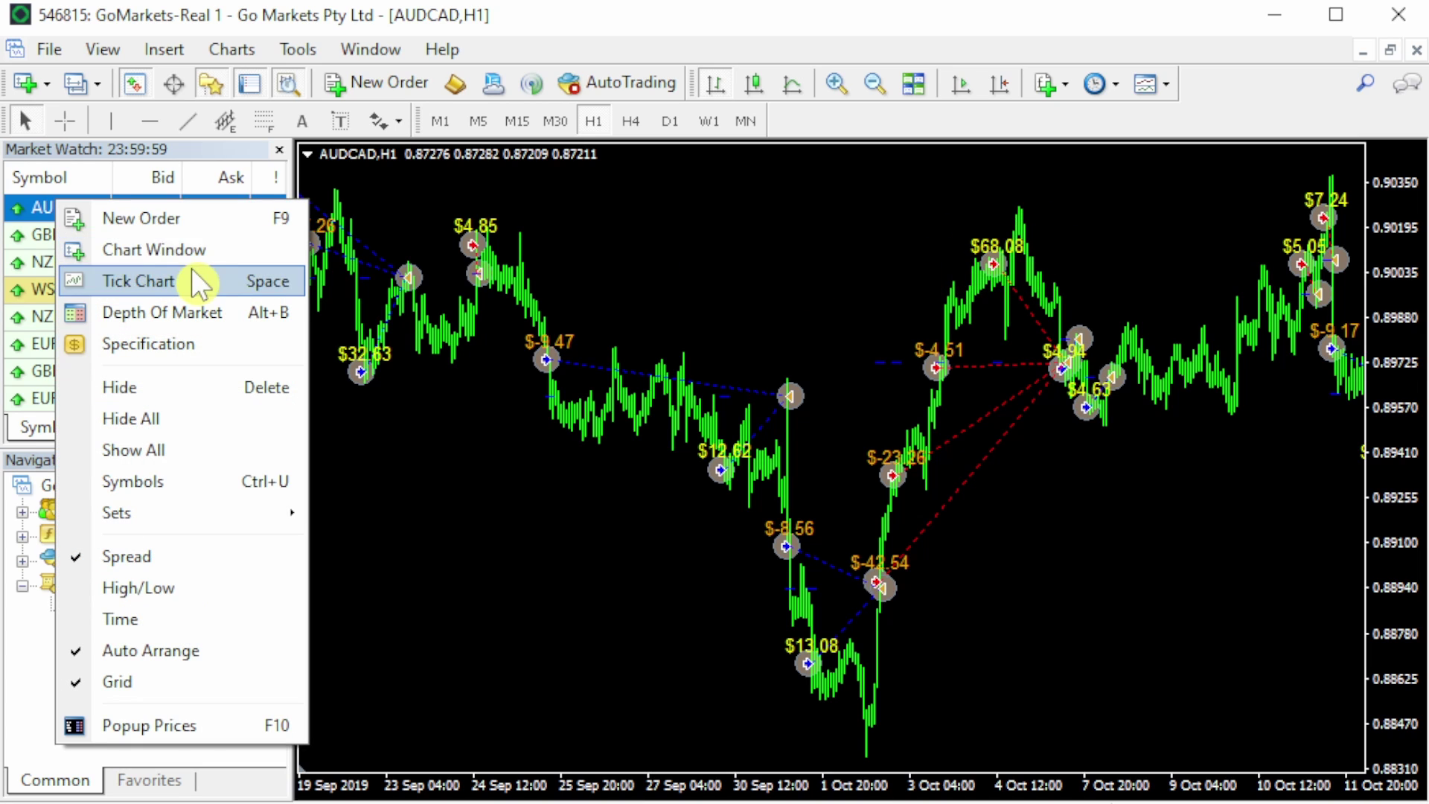
click(298, 248)
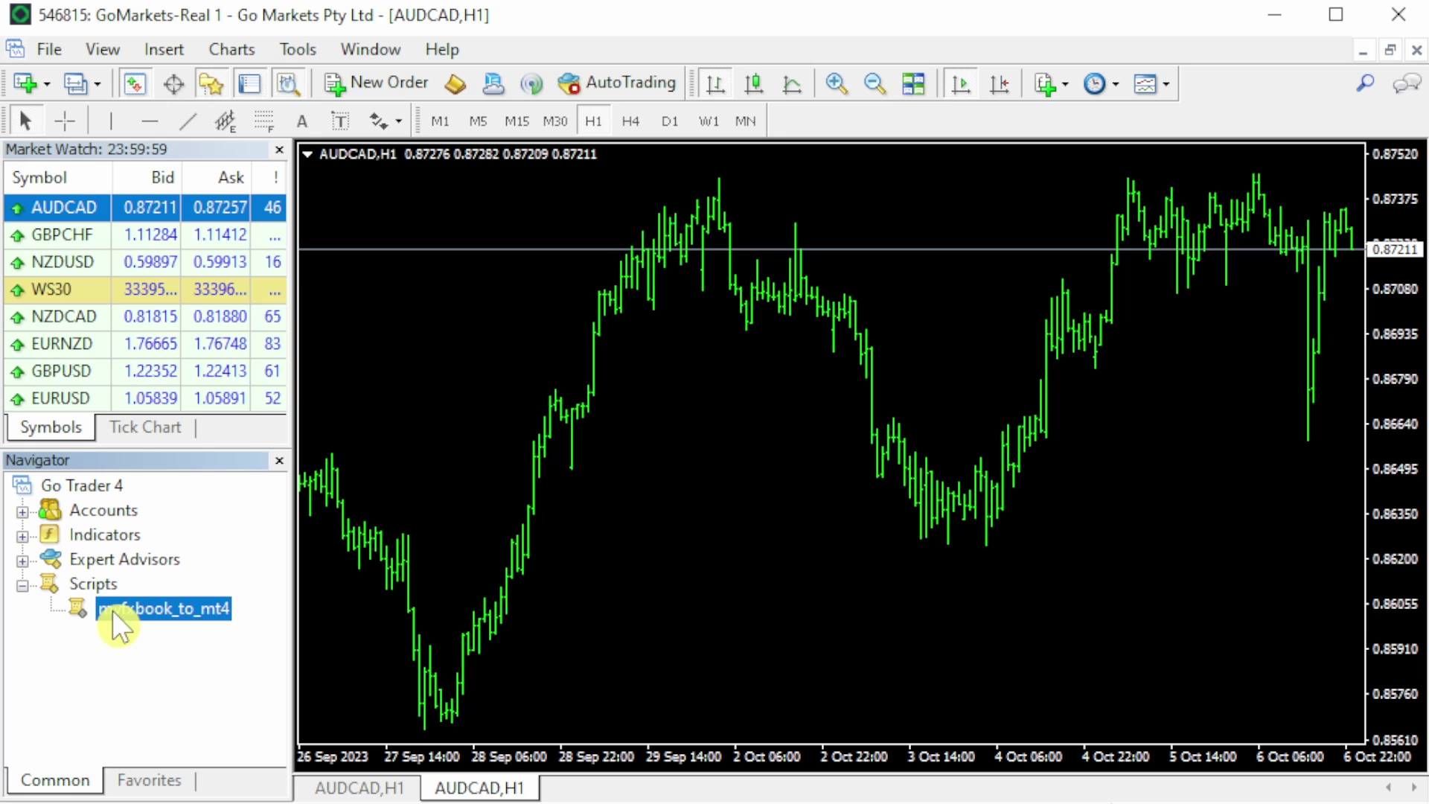
drag(113, 611, 838, 319)
click(904, 186)
click(904, 185)
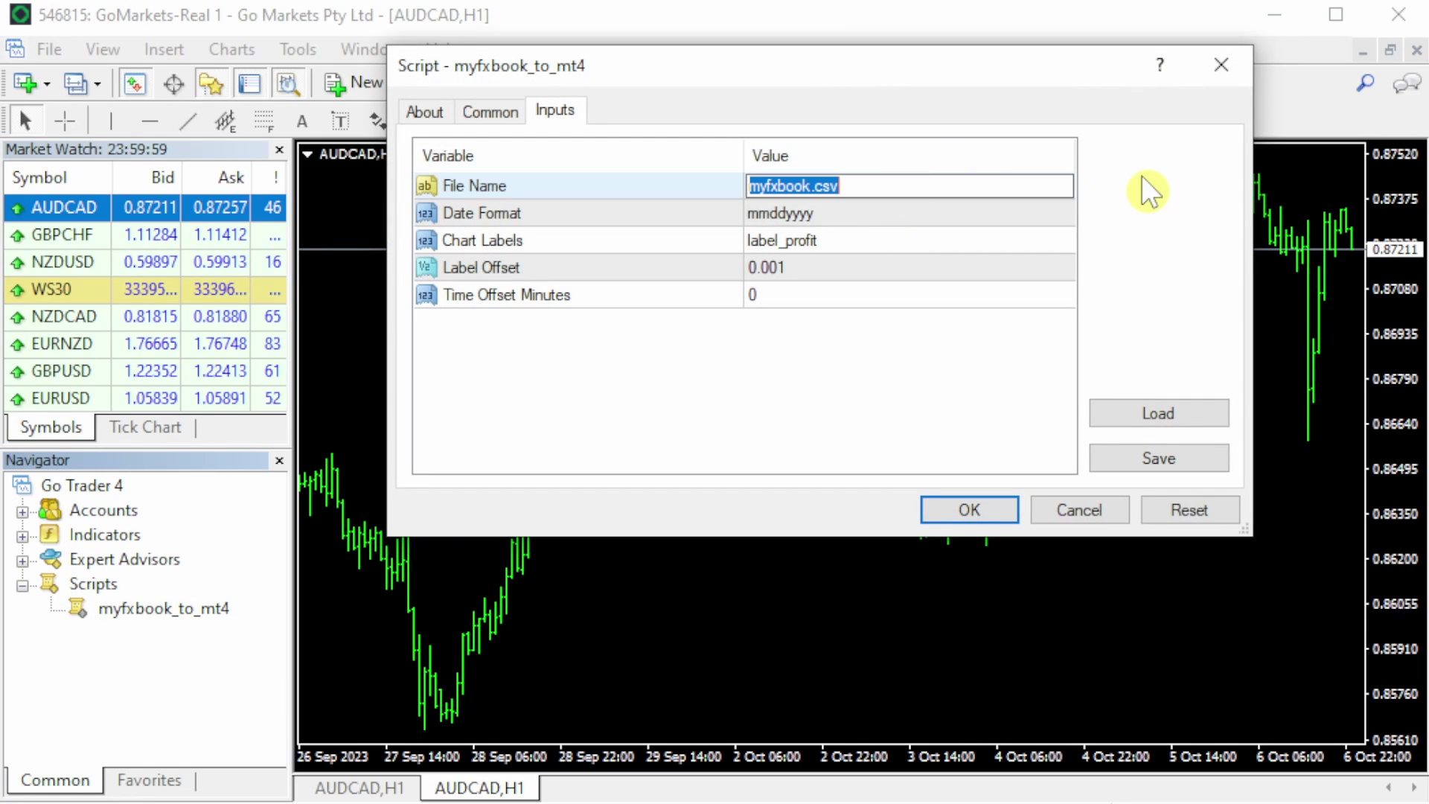
text(waka.csv)
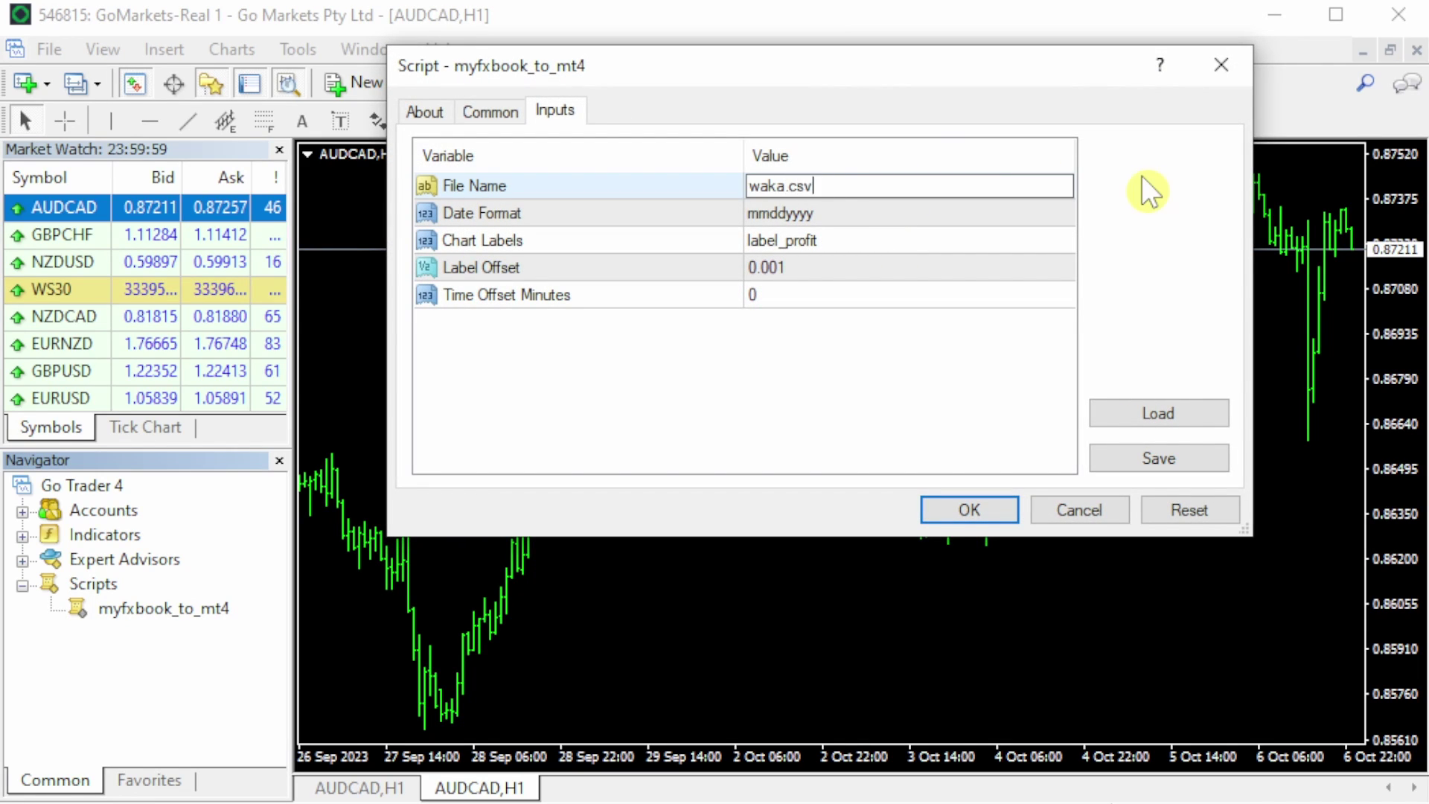
key(Return)
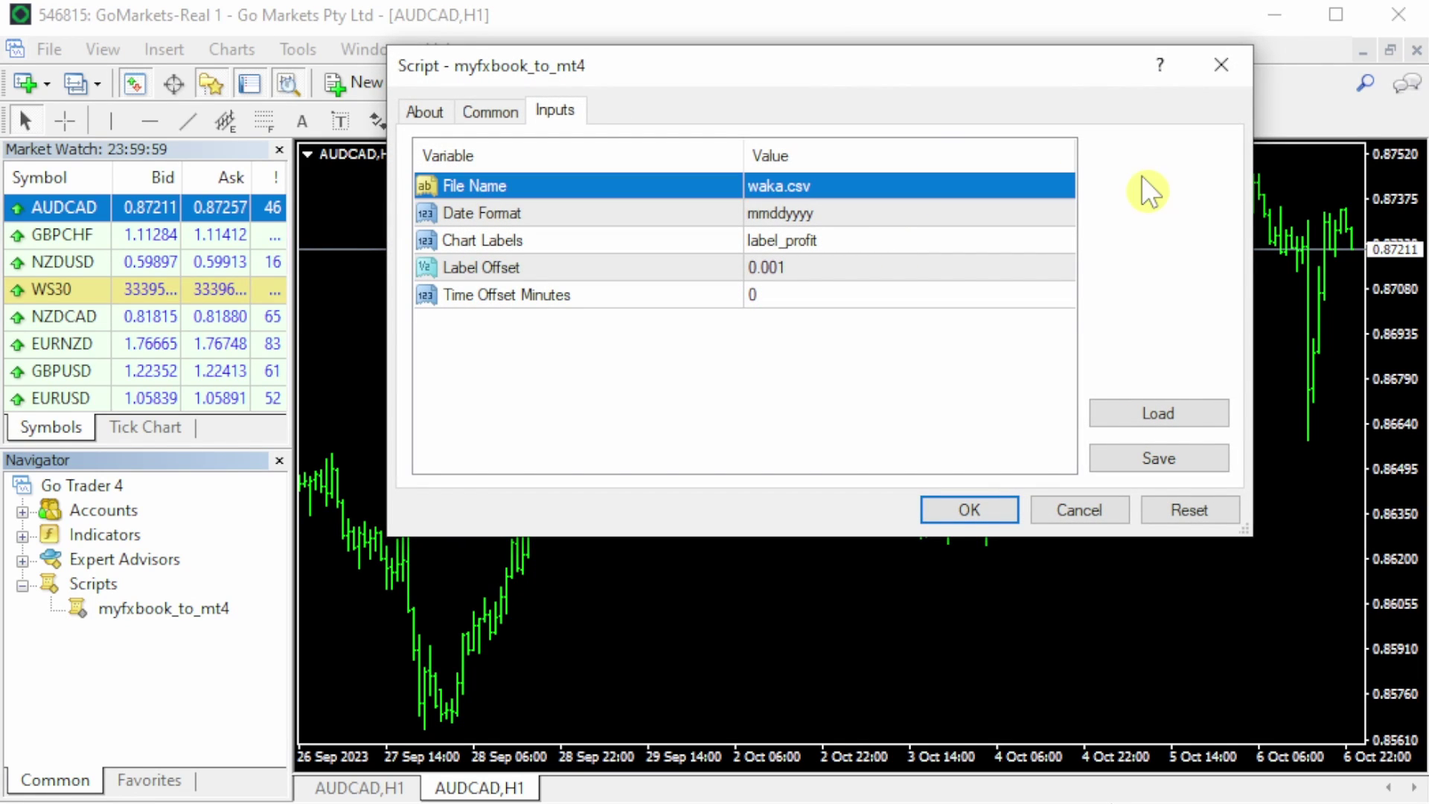
Set Chart Labels to label_lots and plot the trades labelled by lot size.
click(863, 240)
click(862, 240)
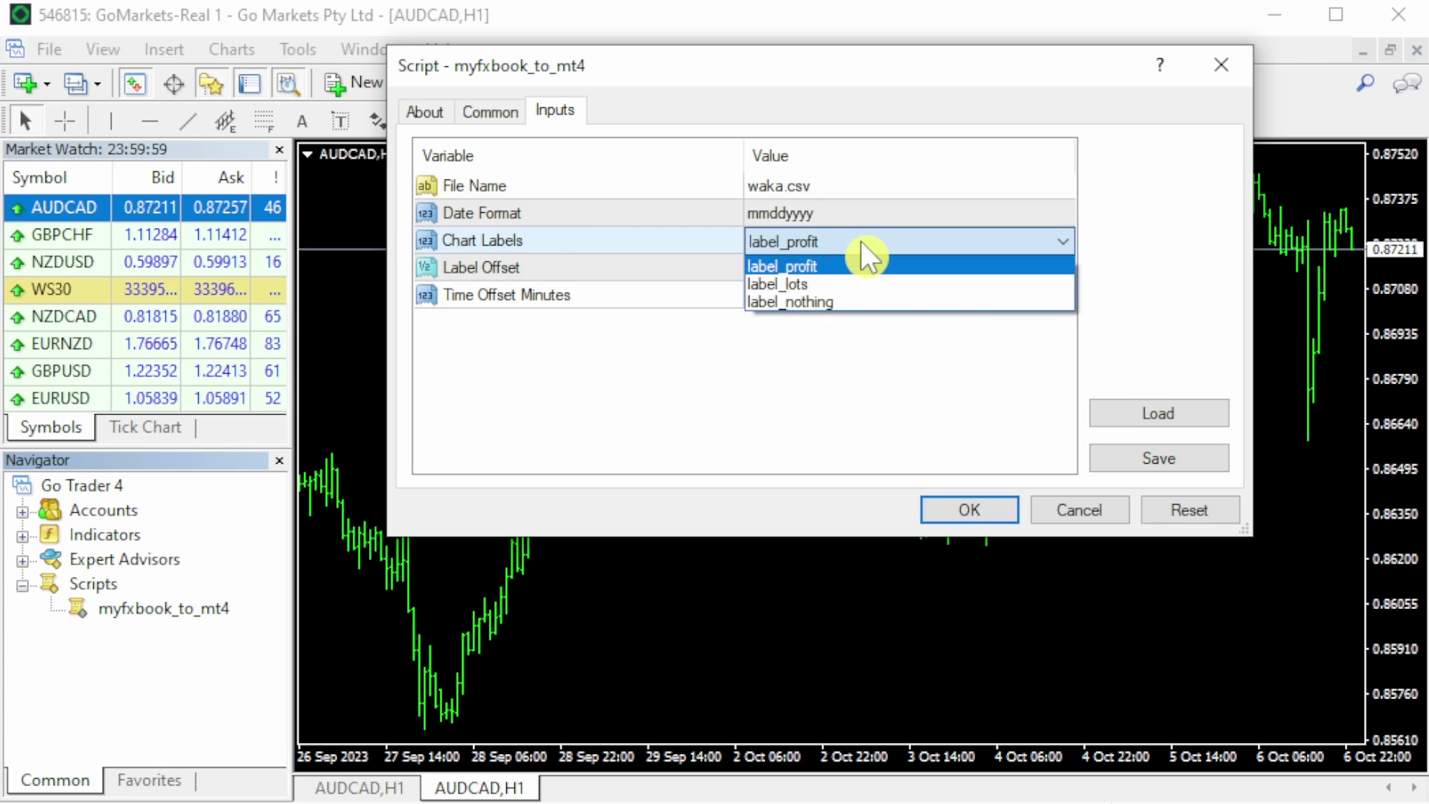
click(851, 284)
click(968, 513)
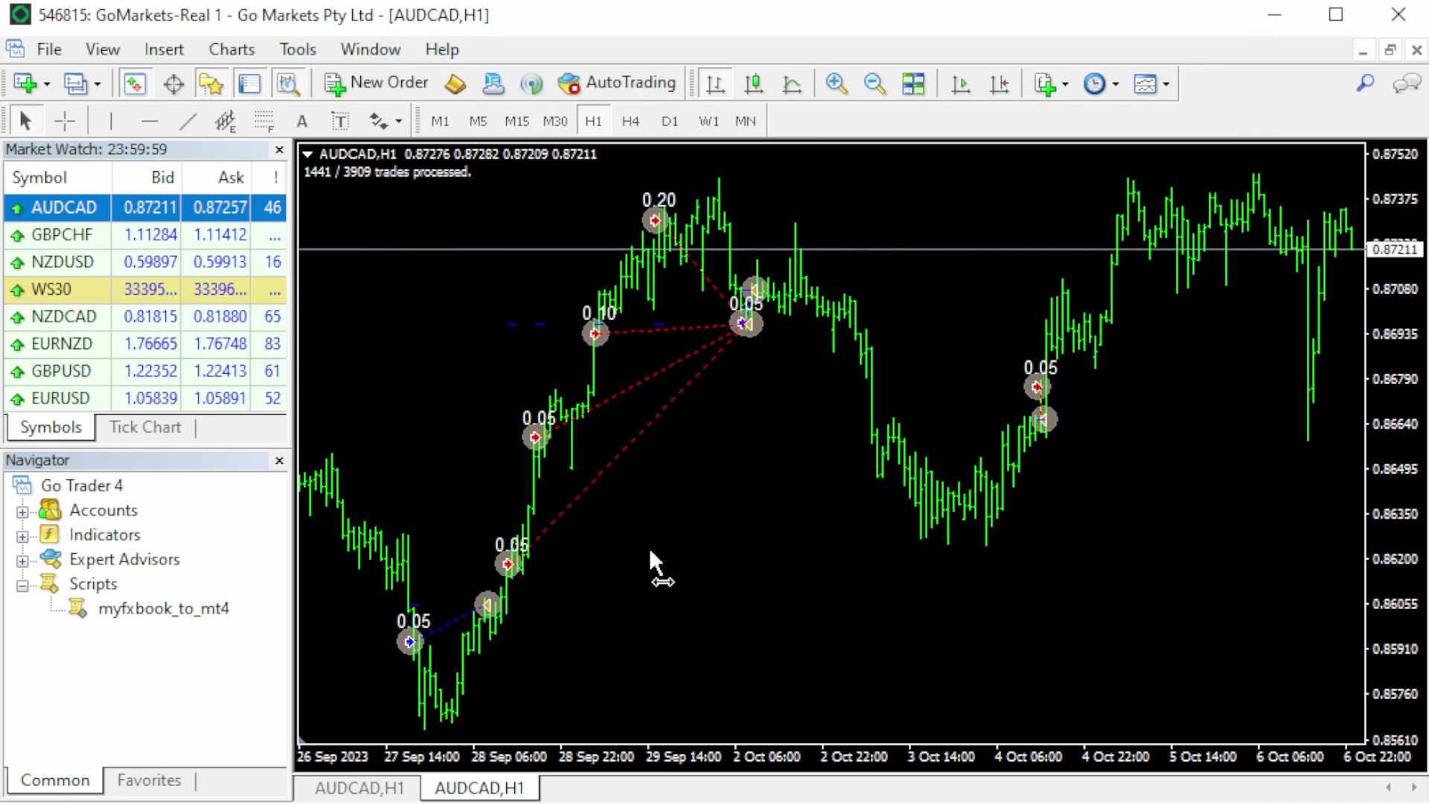
Pan to earlier September bars and nudge one 0.05 lot label slightly left.
drag(649, 548, 895, 595)
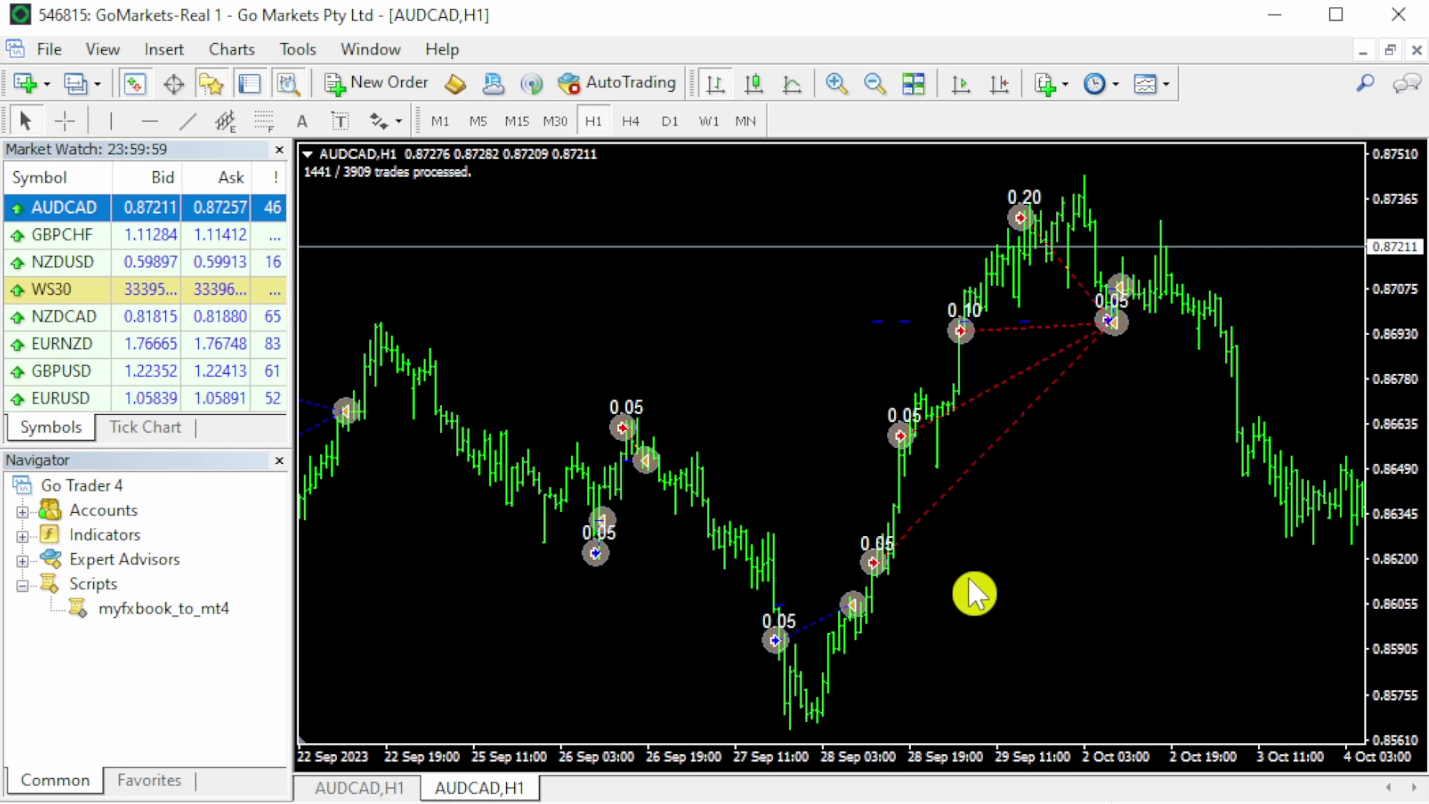
double_click(893, 550)
drag(923, 412, 879, 410)
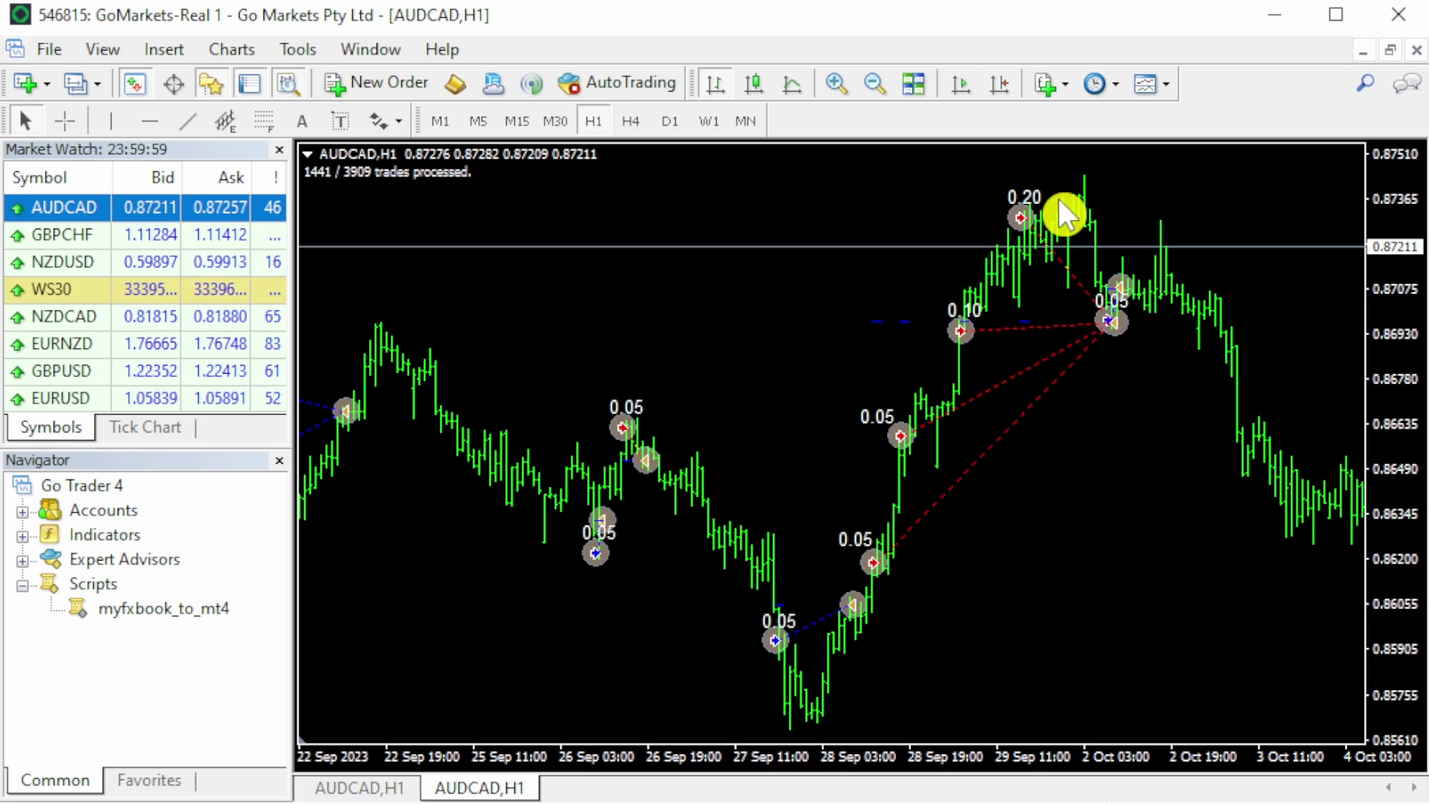
Open a third AUDCAD chart and run myfxbook_to_mt4 with defaults, hitting an Error Opening File for myfxbook.csv.
right_click(74, 205)
click(149, 253)
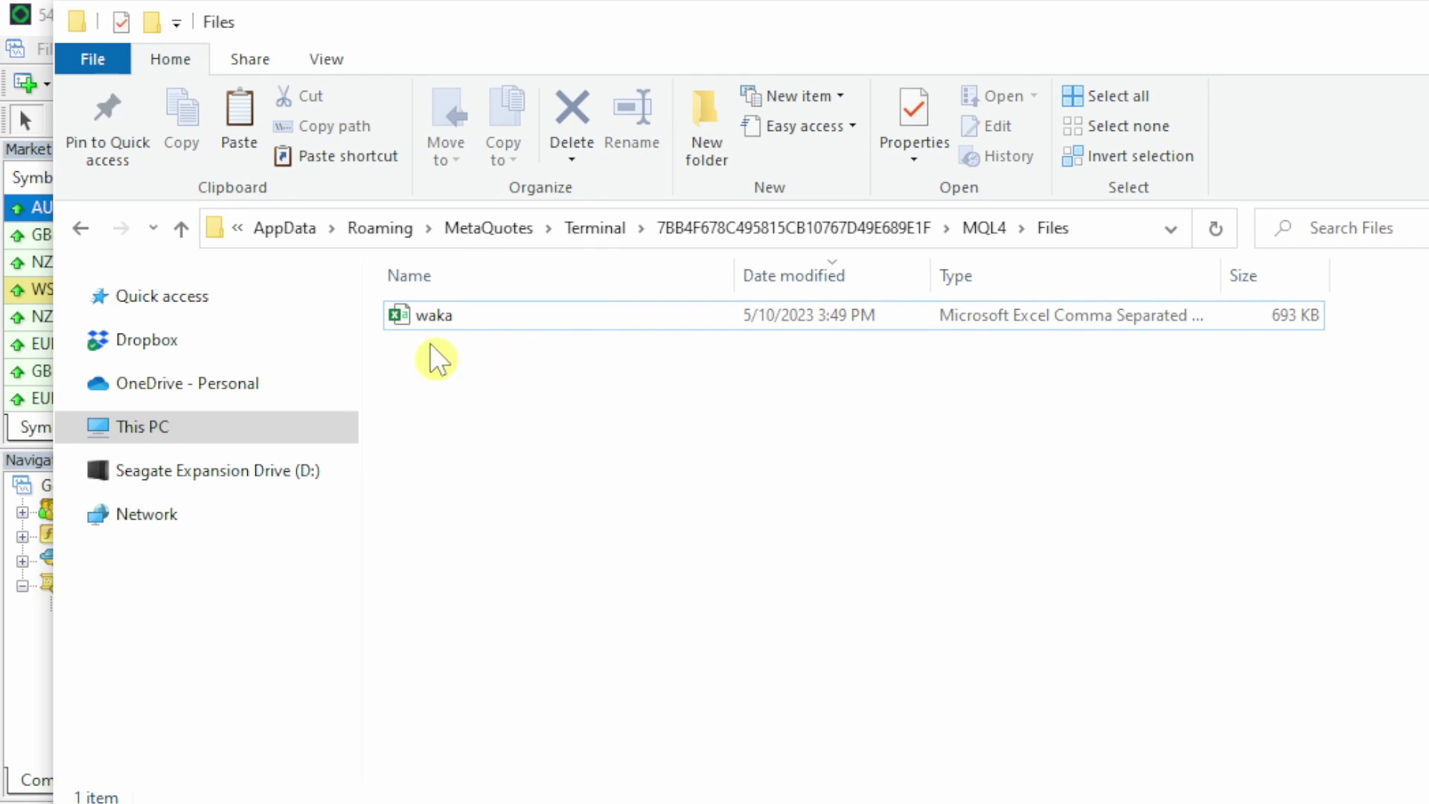
click(441, 320)
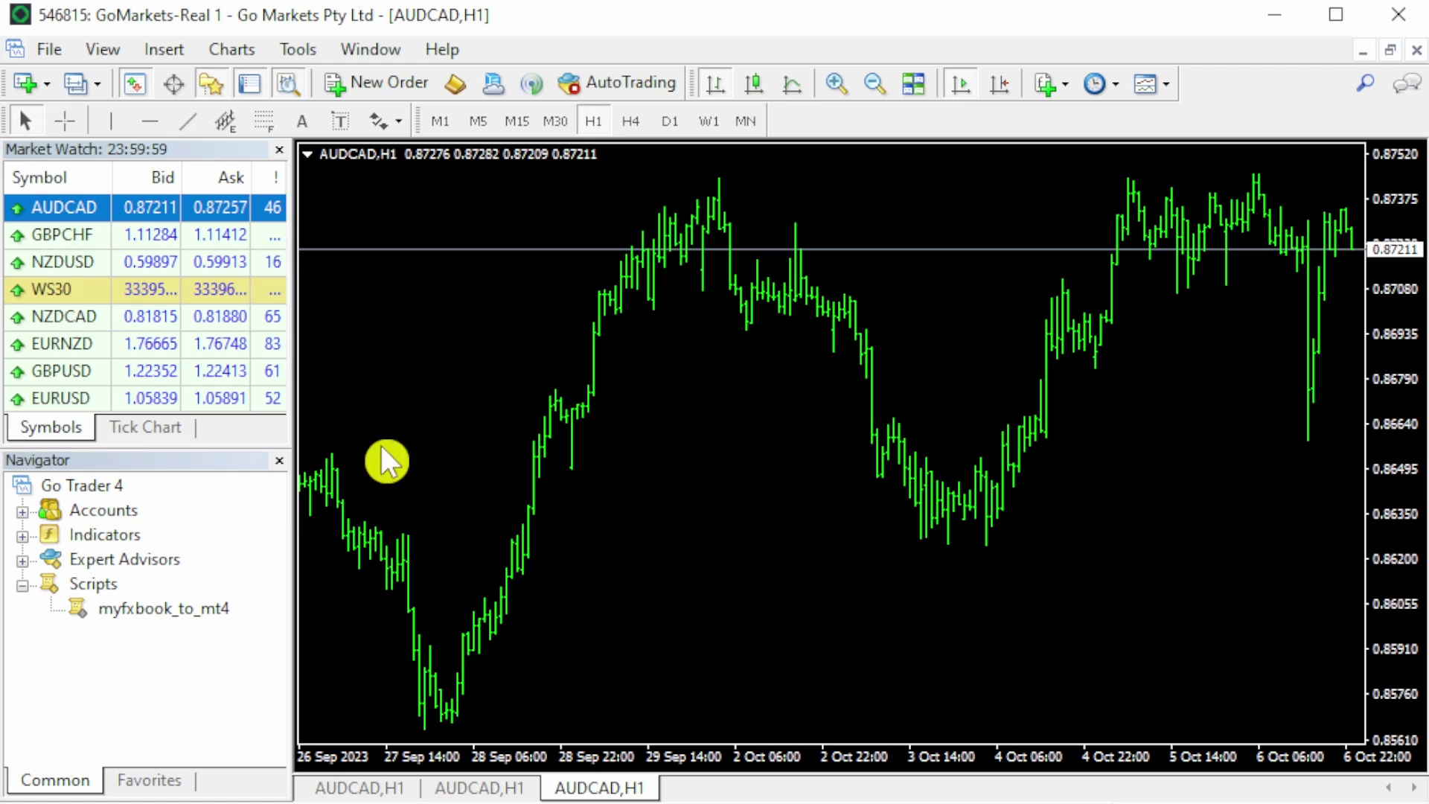
drag(138, 611, 825, 345)
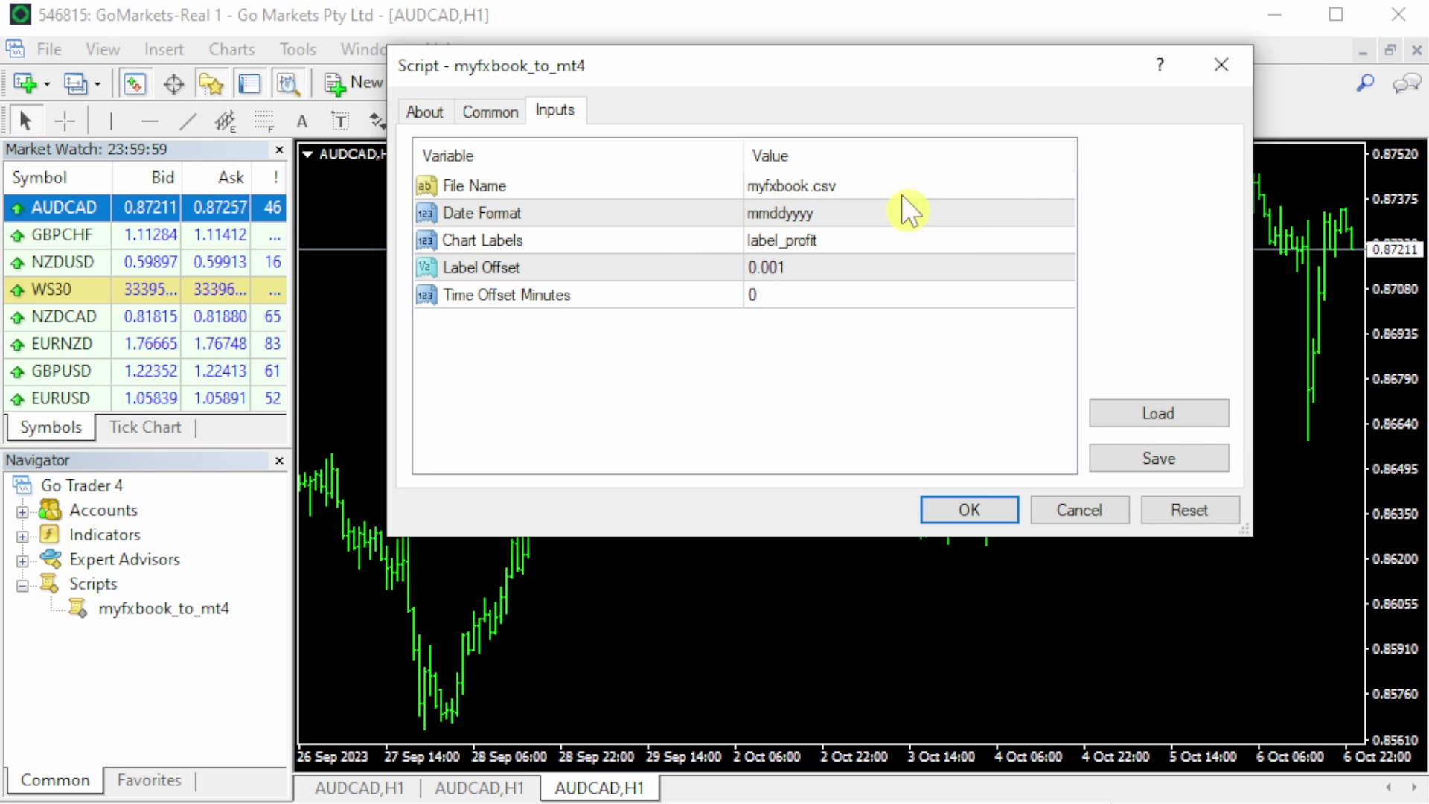
click(976, 515)
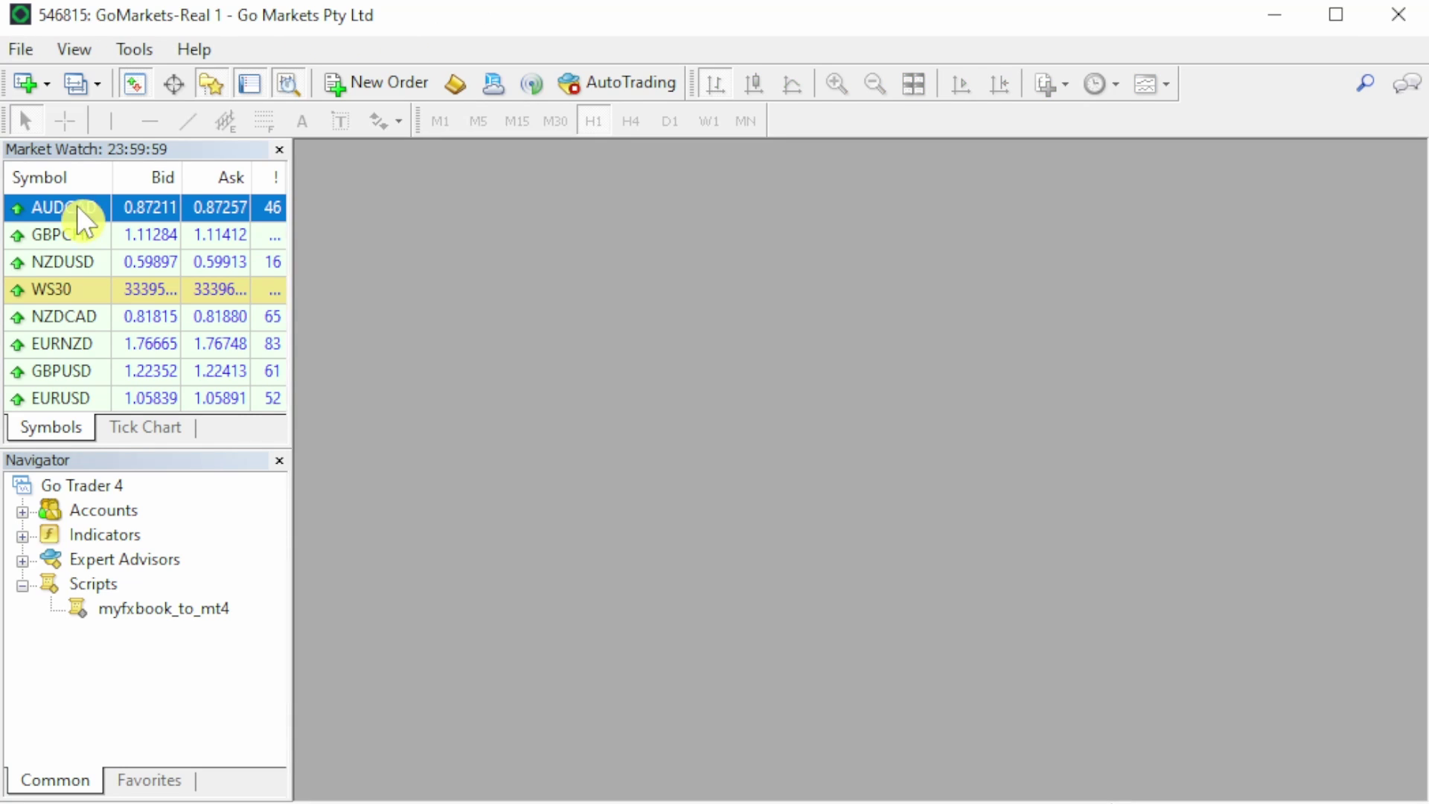
Open another new AUDCAD chart and maximize it.
right_click(80, 207)
click(180, 255)
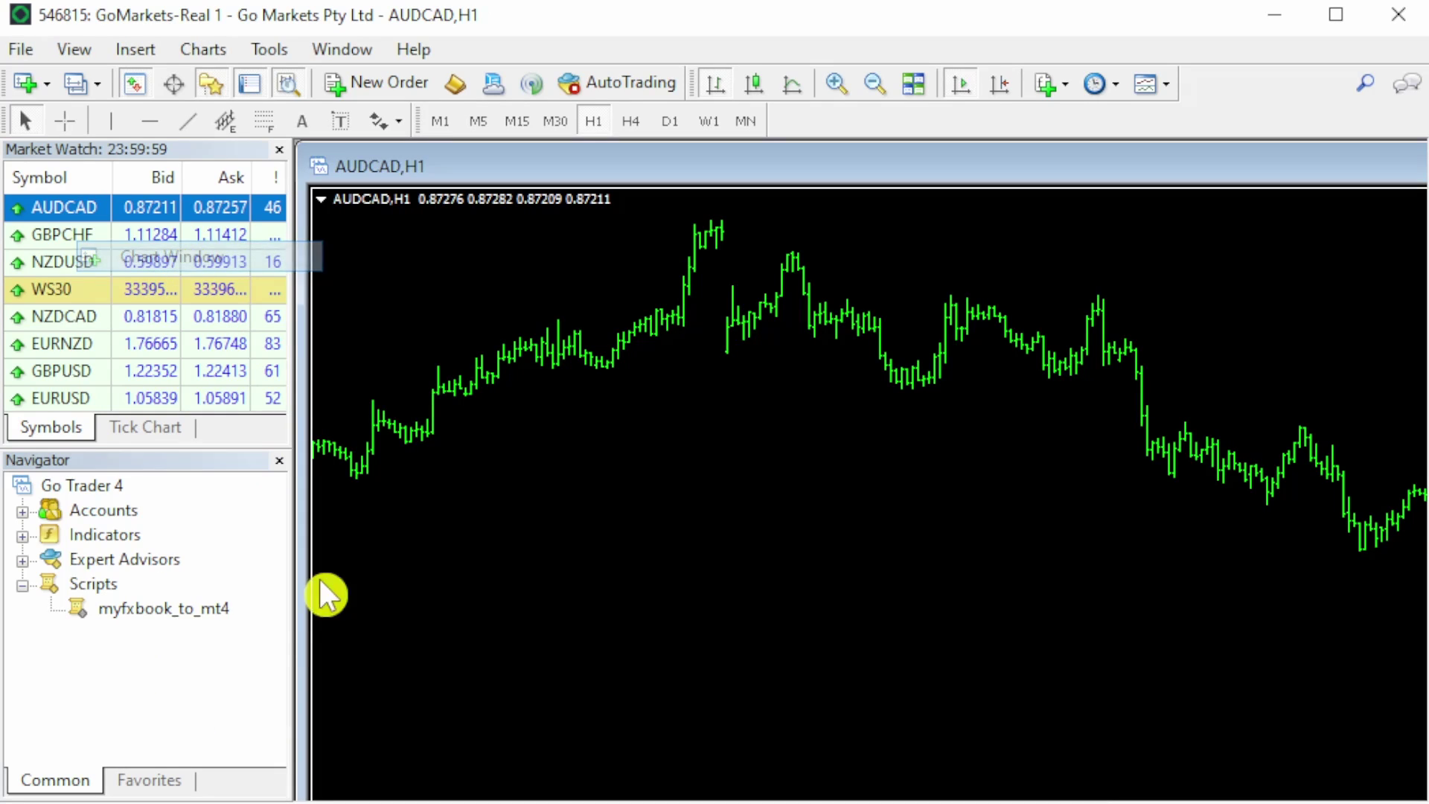
click(202, 607)
double_click(977, 173)
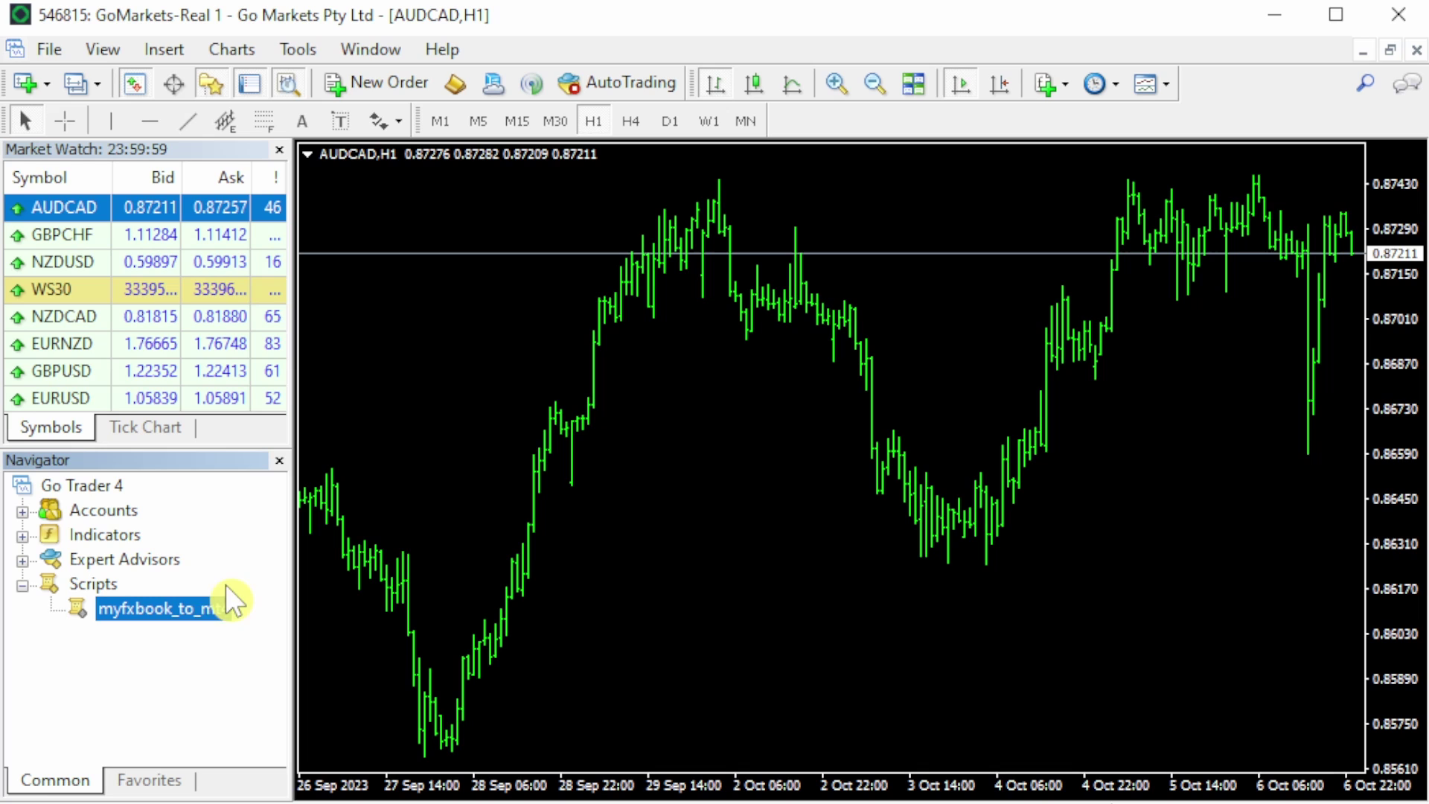
Run myfxbook_to_mt4 with File Name waka.csv and Label Offset 0.009, then compress the price scale.
drag(547, 380, 548, 381)
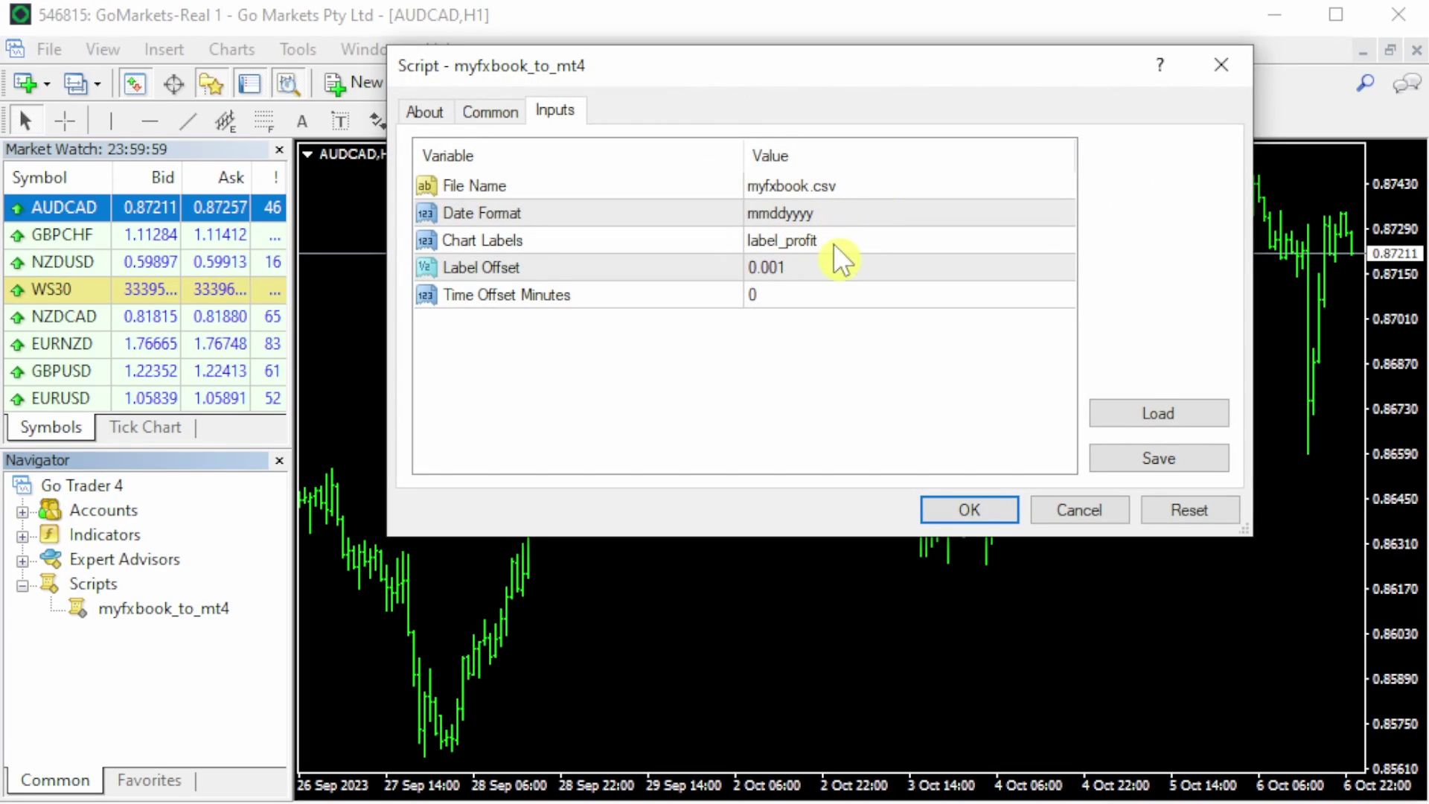
double_click(840, 185)
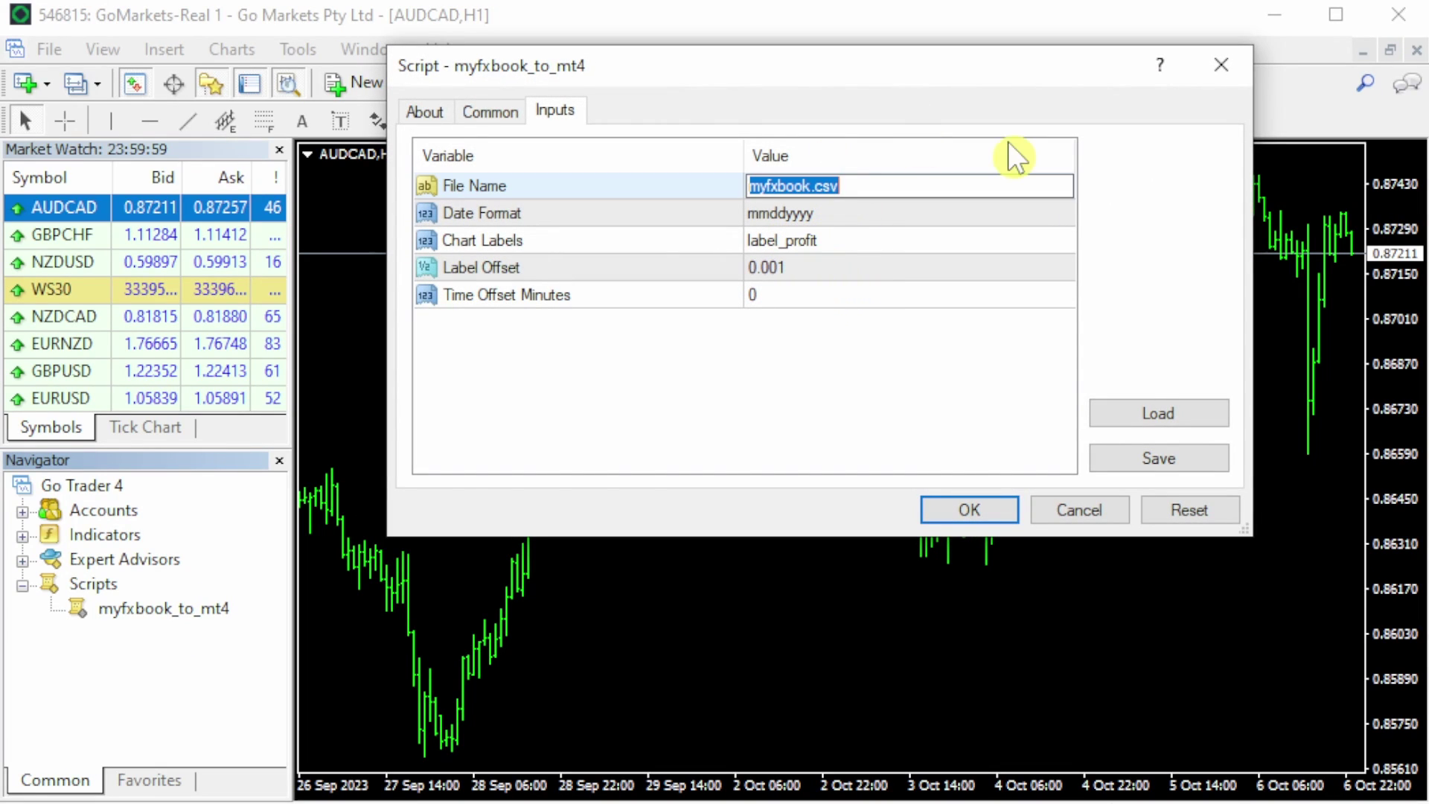
text(waka.csv)
key(Return)
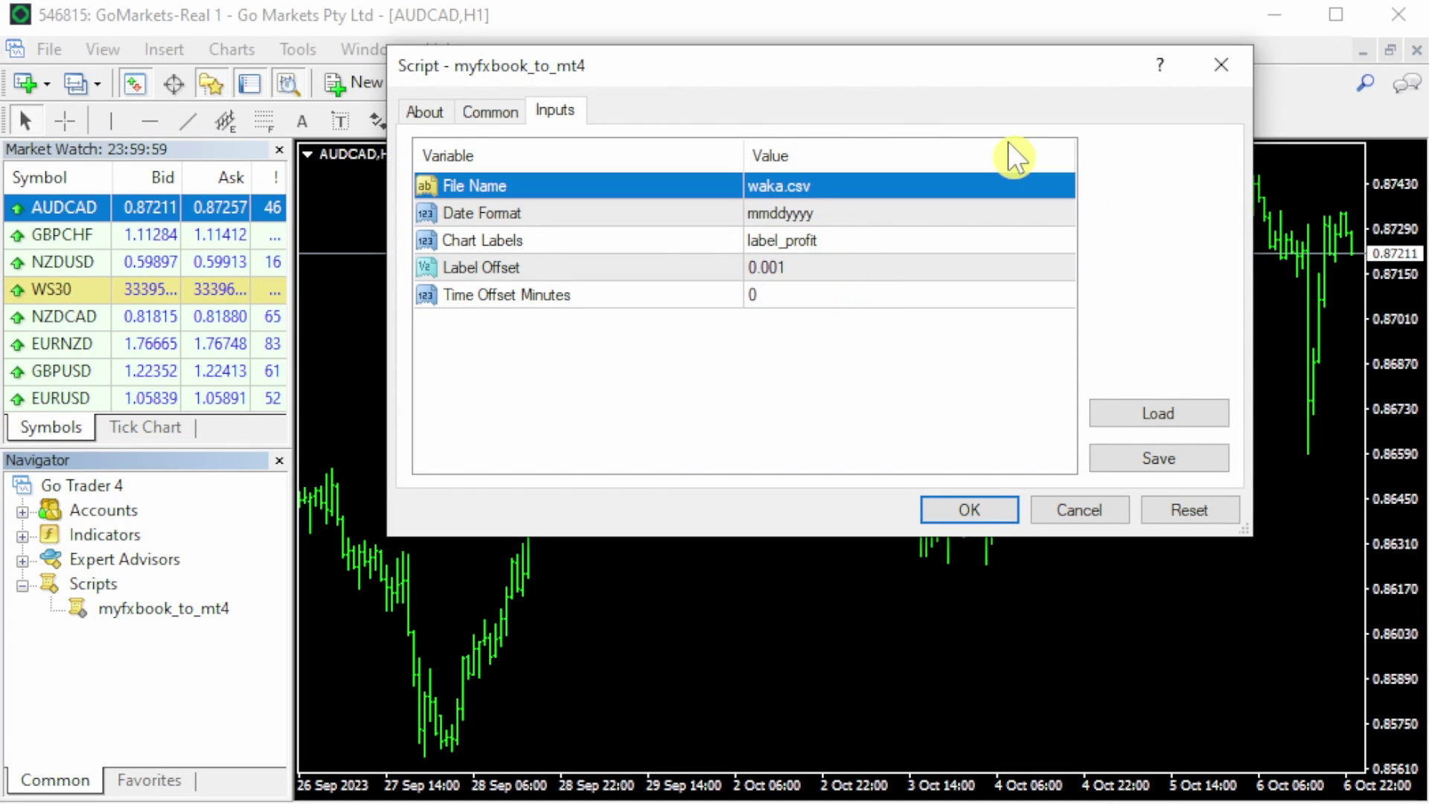
double_click(887, 265)
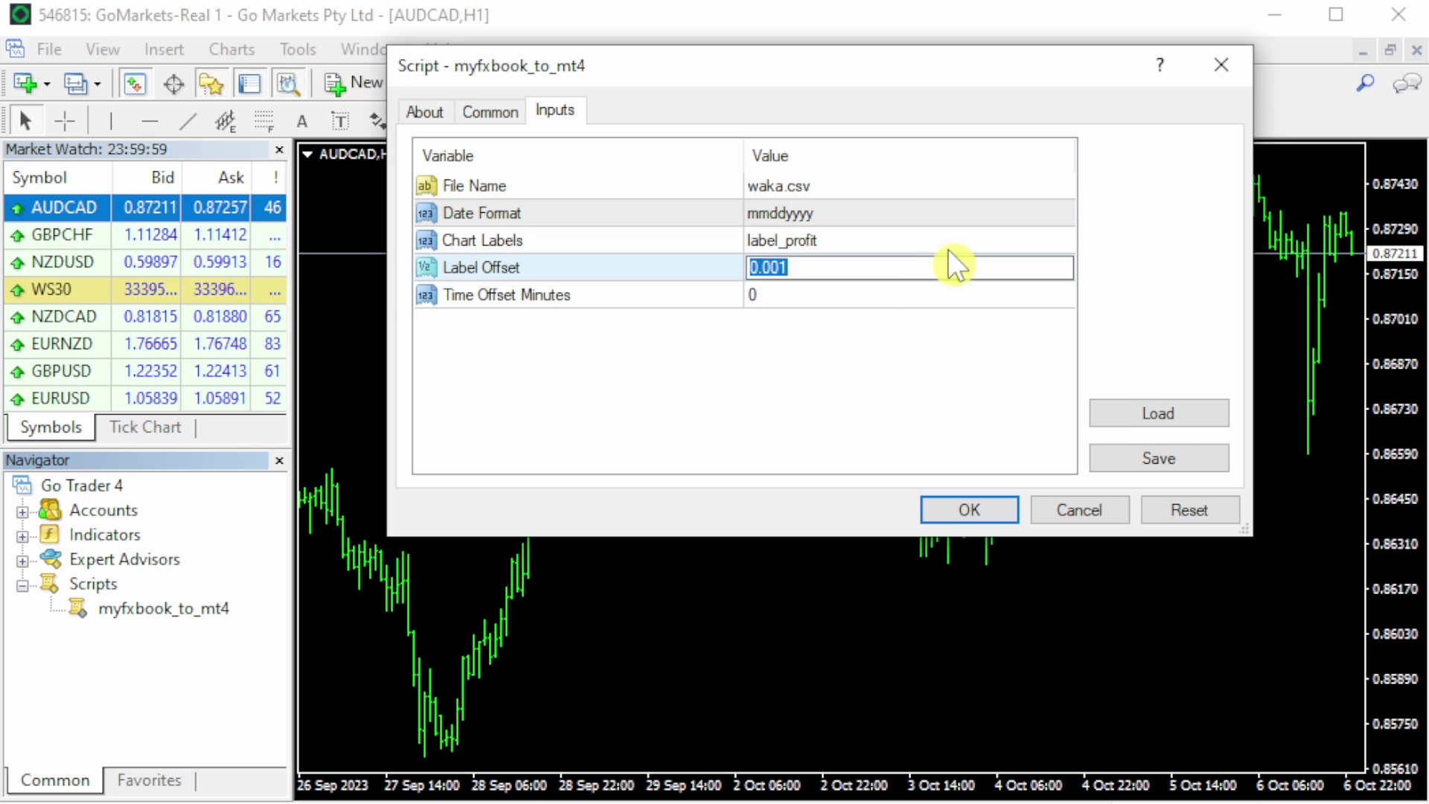
text(0.0)
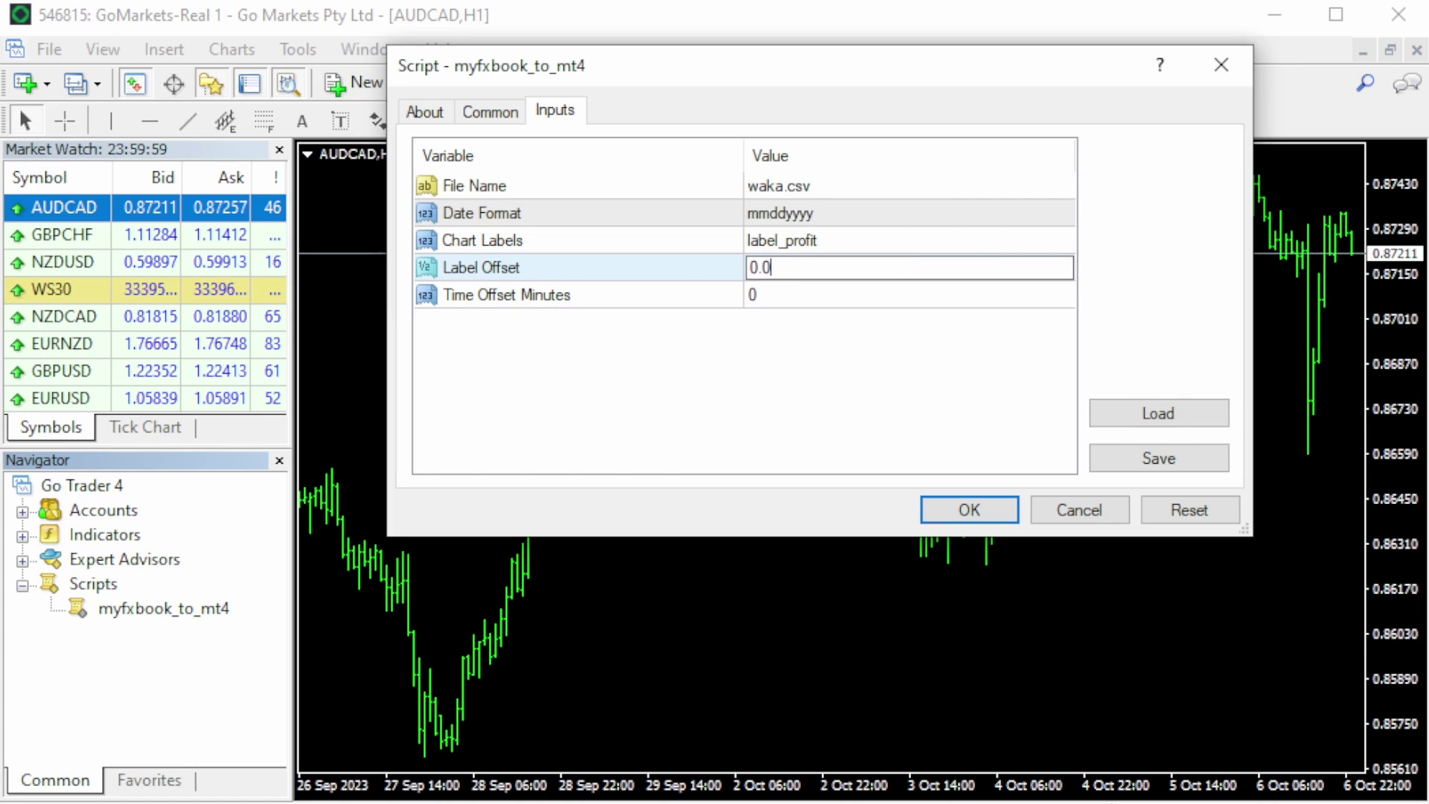
text(09)
click(990, 504)
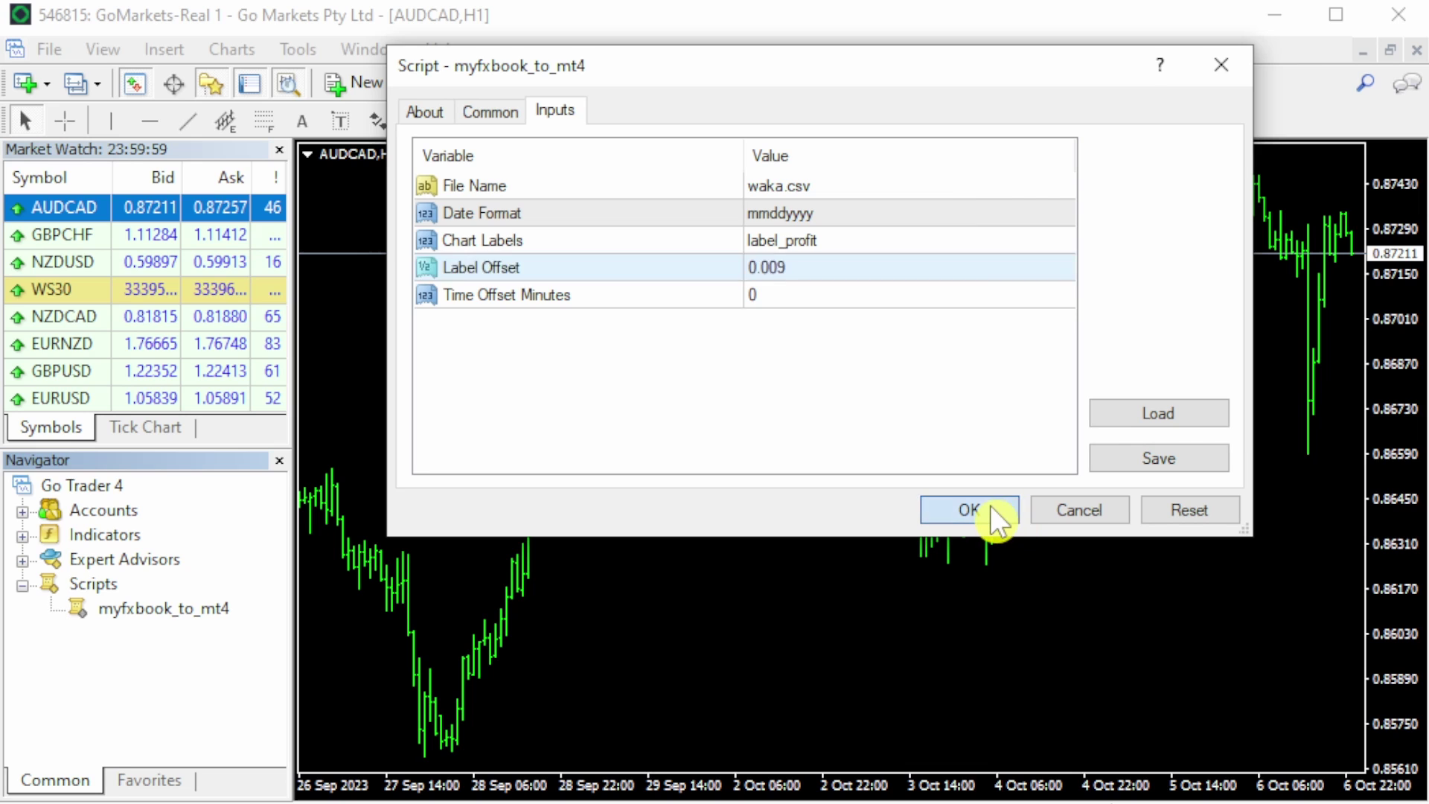
drag(1427, 365, 1414, 364)
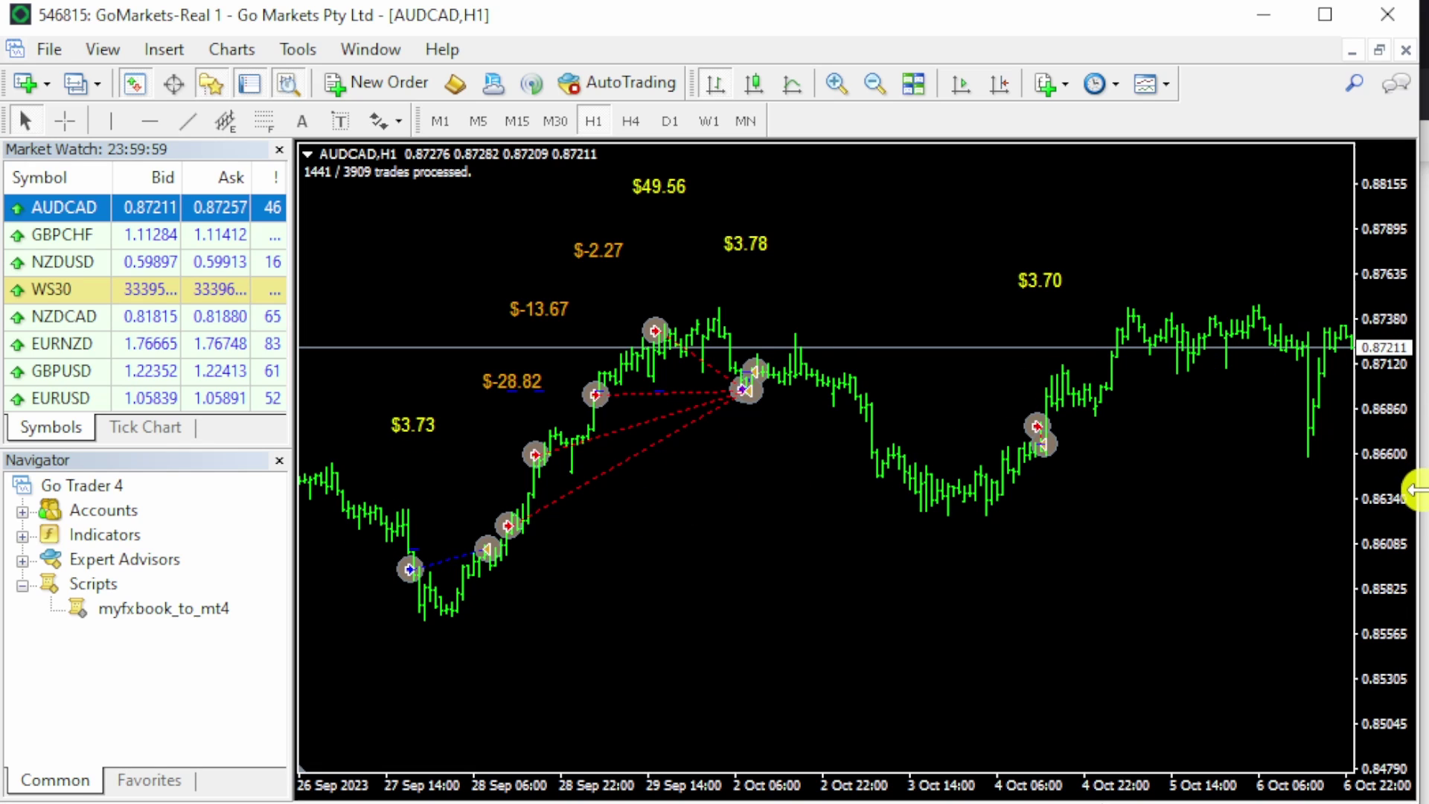
drag(1404, 514, 1403, 550)
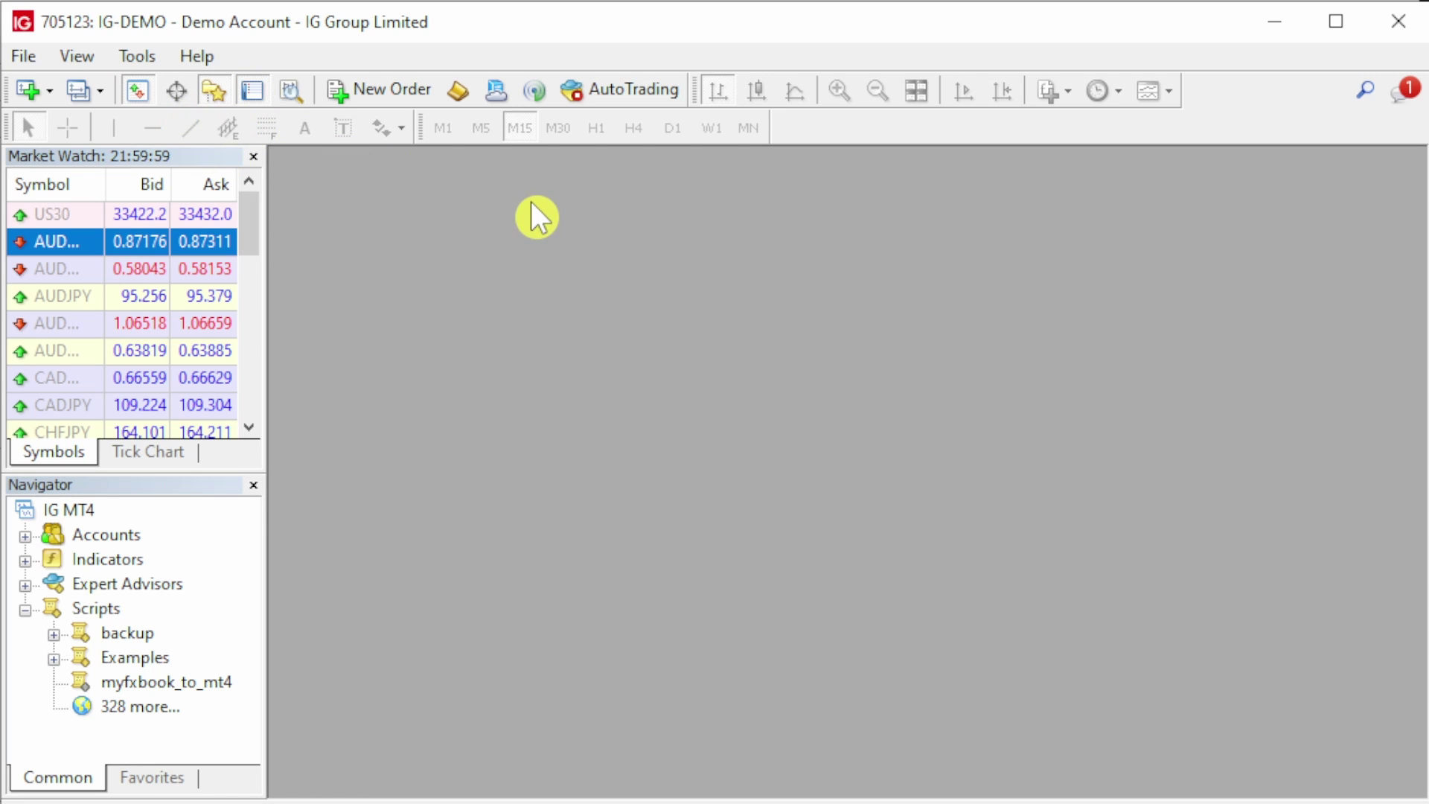
Open and maximize an AUDCAD H1 chart, then run myfxbook_to_mt4 with File Name waka.csv.
drag(104, 243, 646, 267)
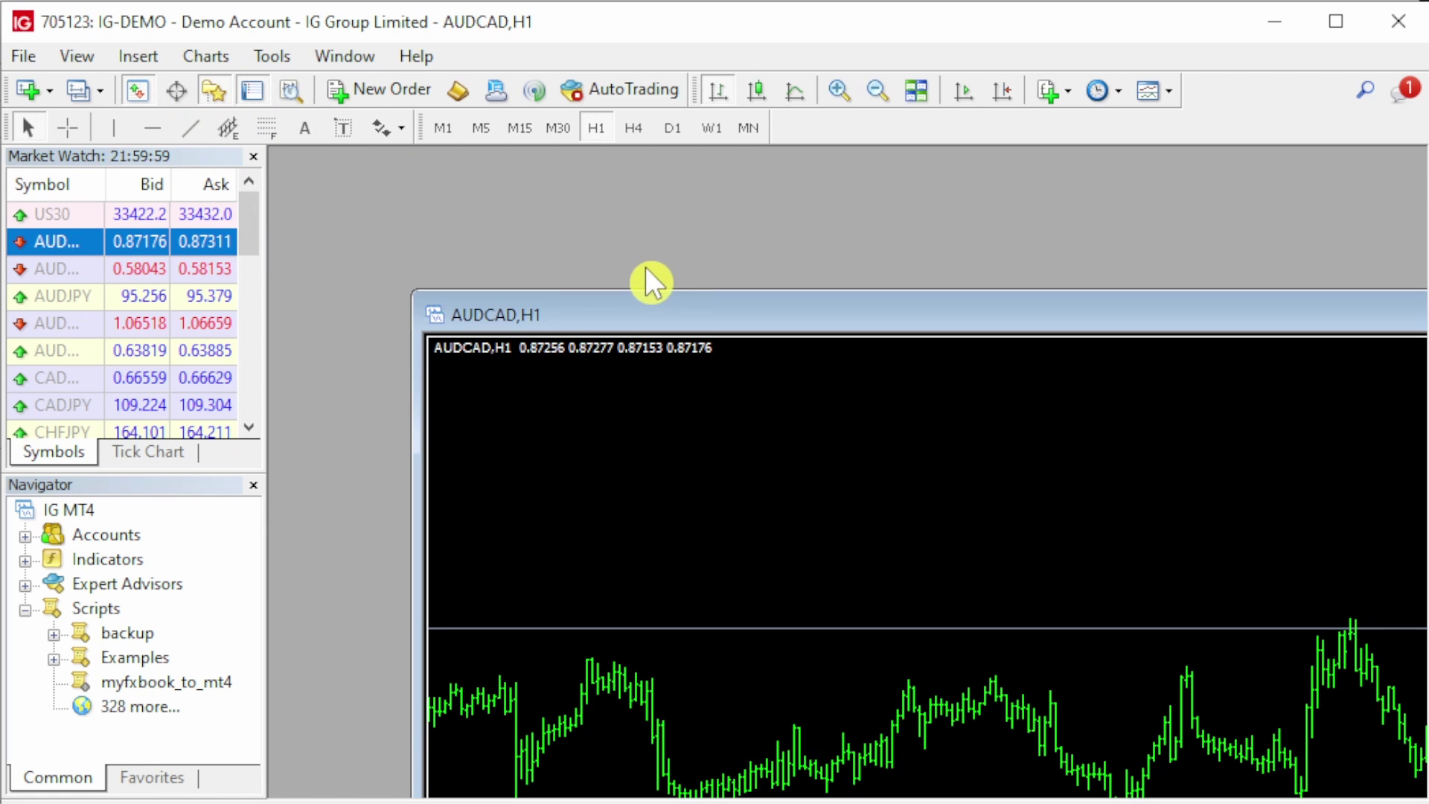
double_click(676, 309)
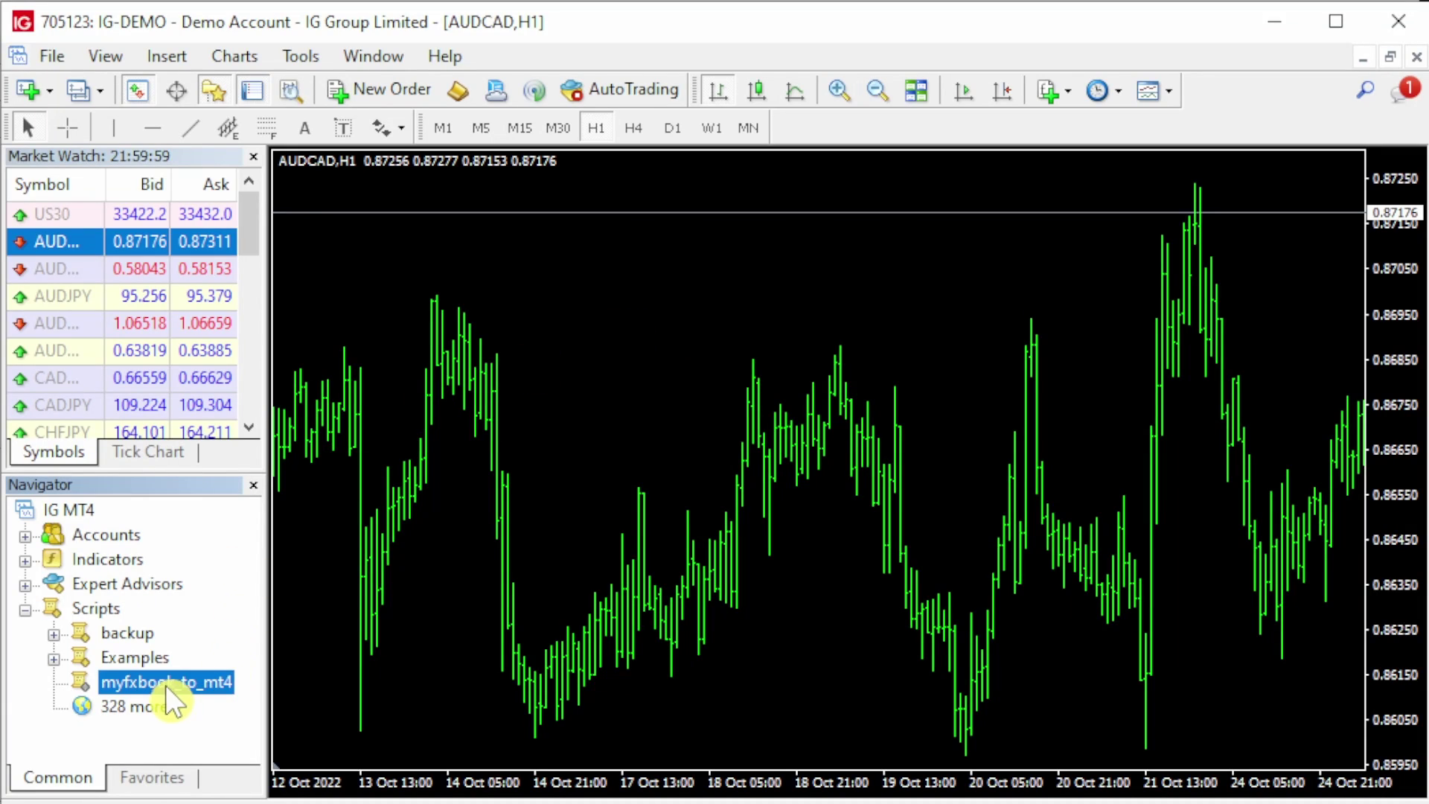
drag(166, 685, 1177, 306)
double_click(1175, 292)
text(wak)
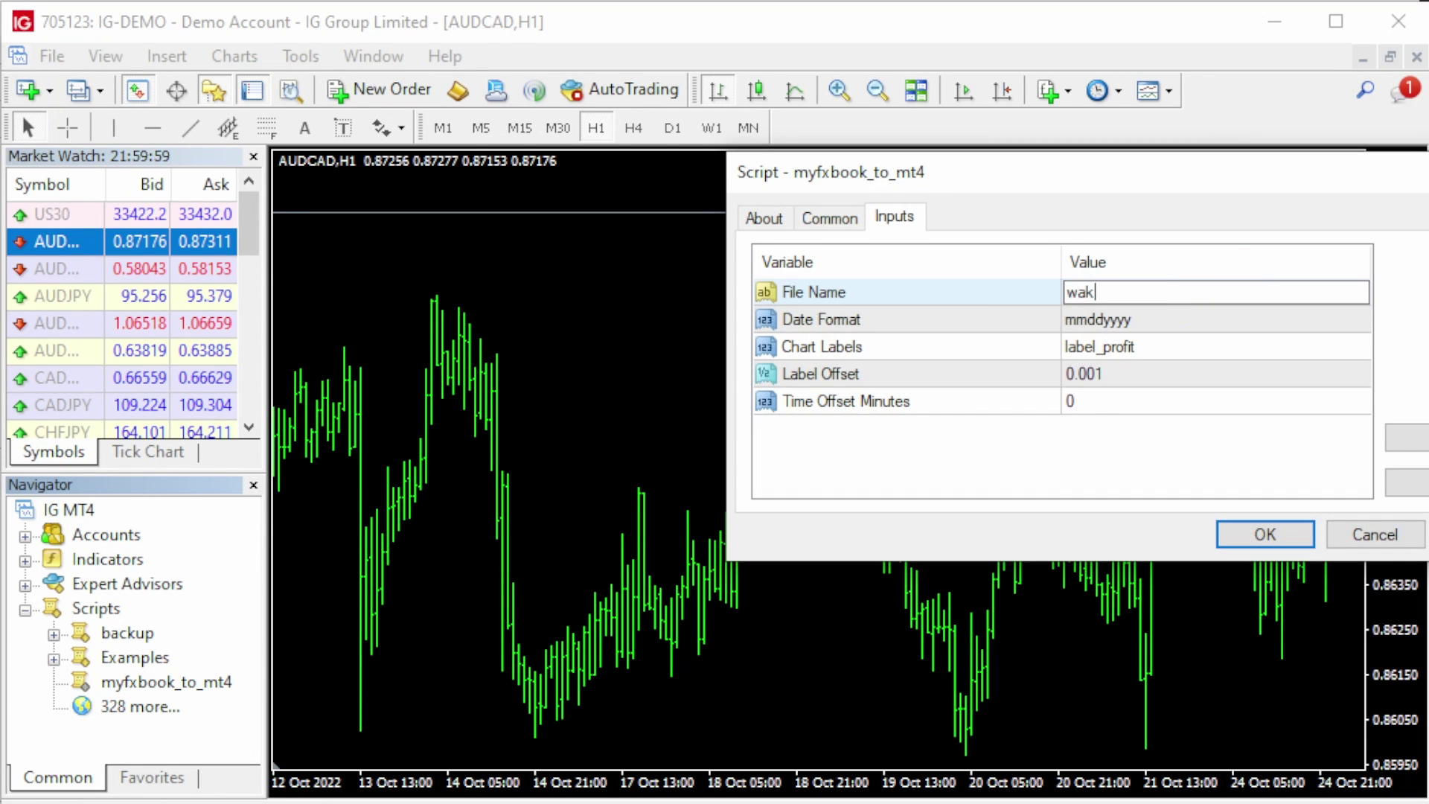
text(a.csv)
key(Return)
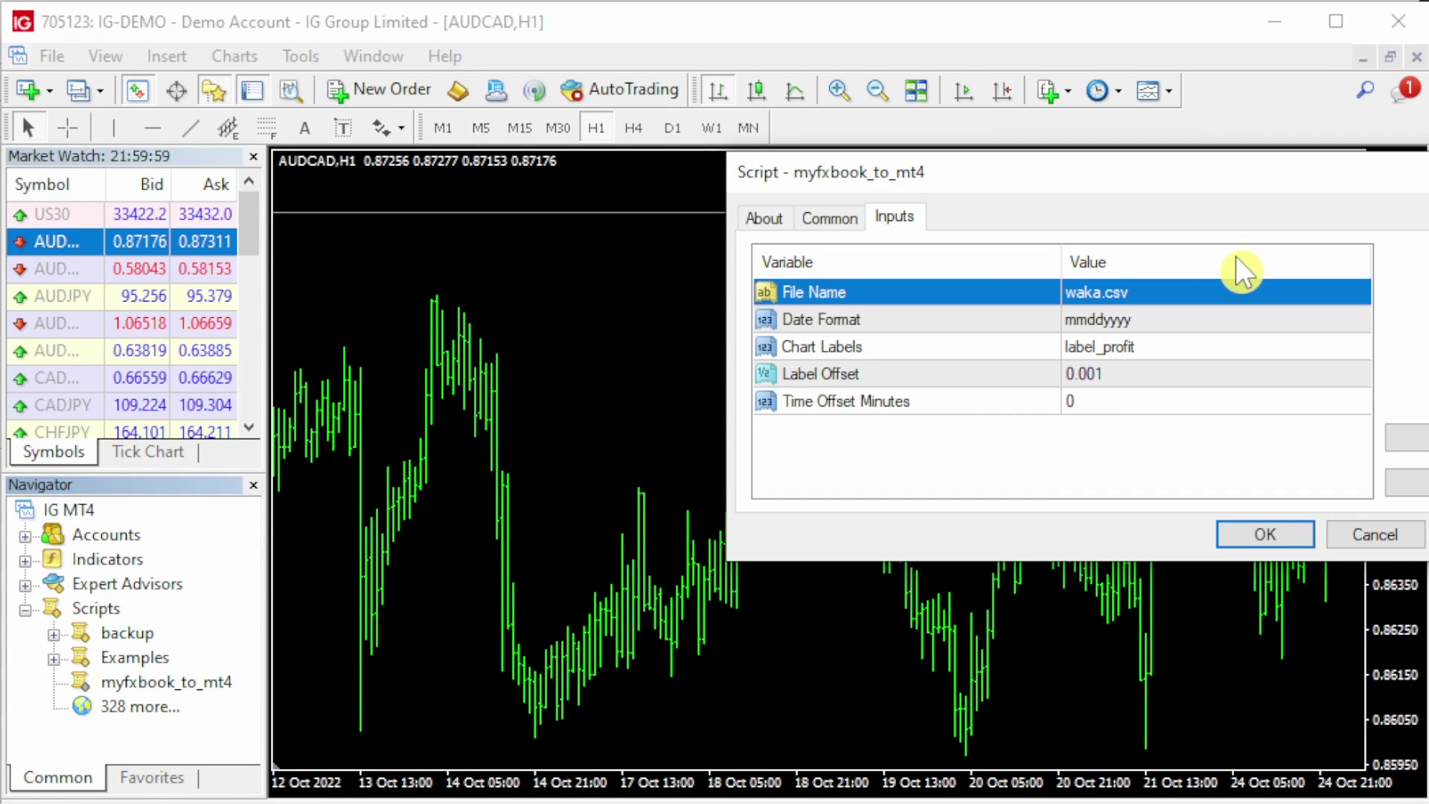
click(1265, 534)
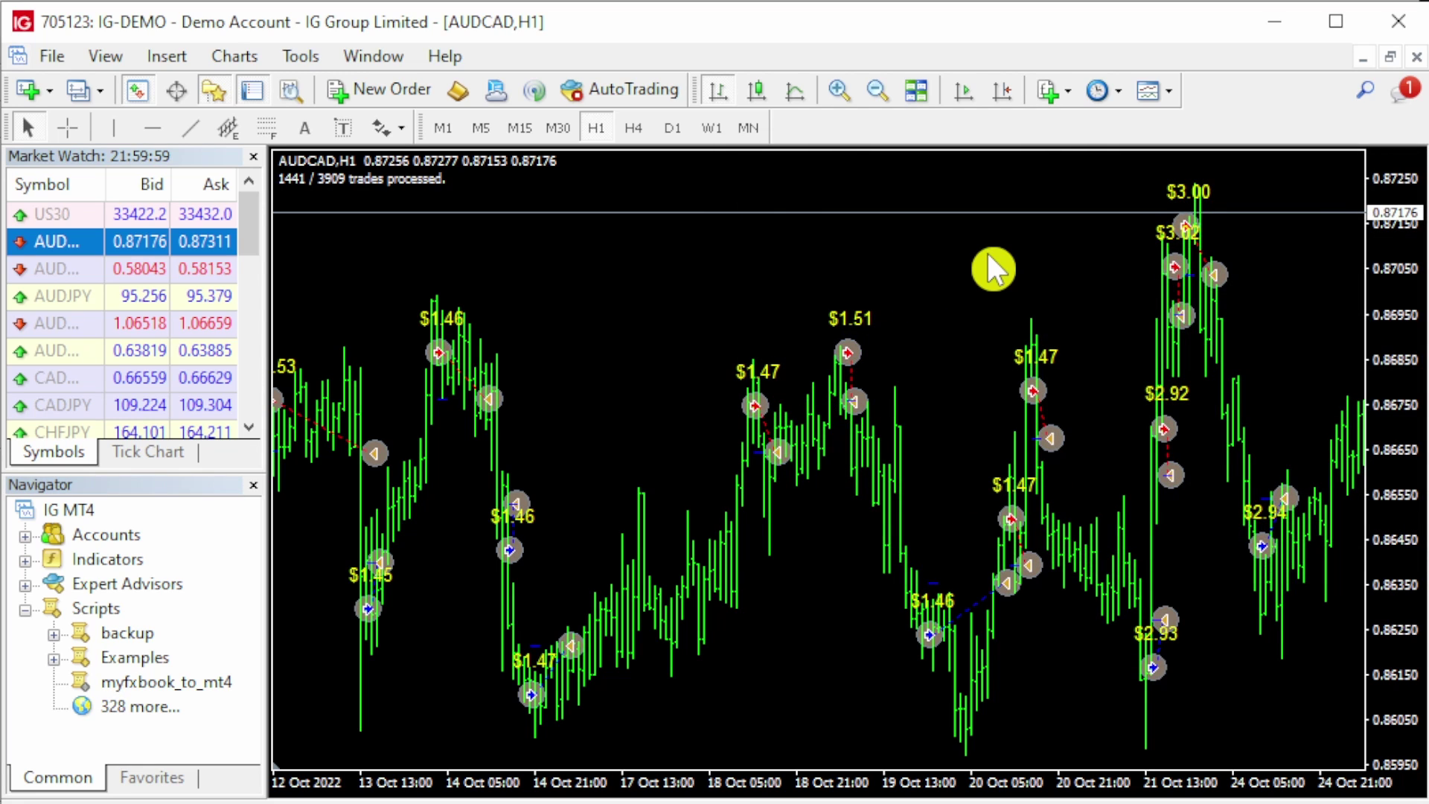
Switch to M15, move to the 6–8 Sep trades, and measure between two trade points with the crosshair.
click(519, 128)
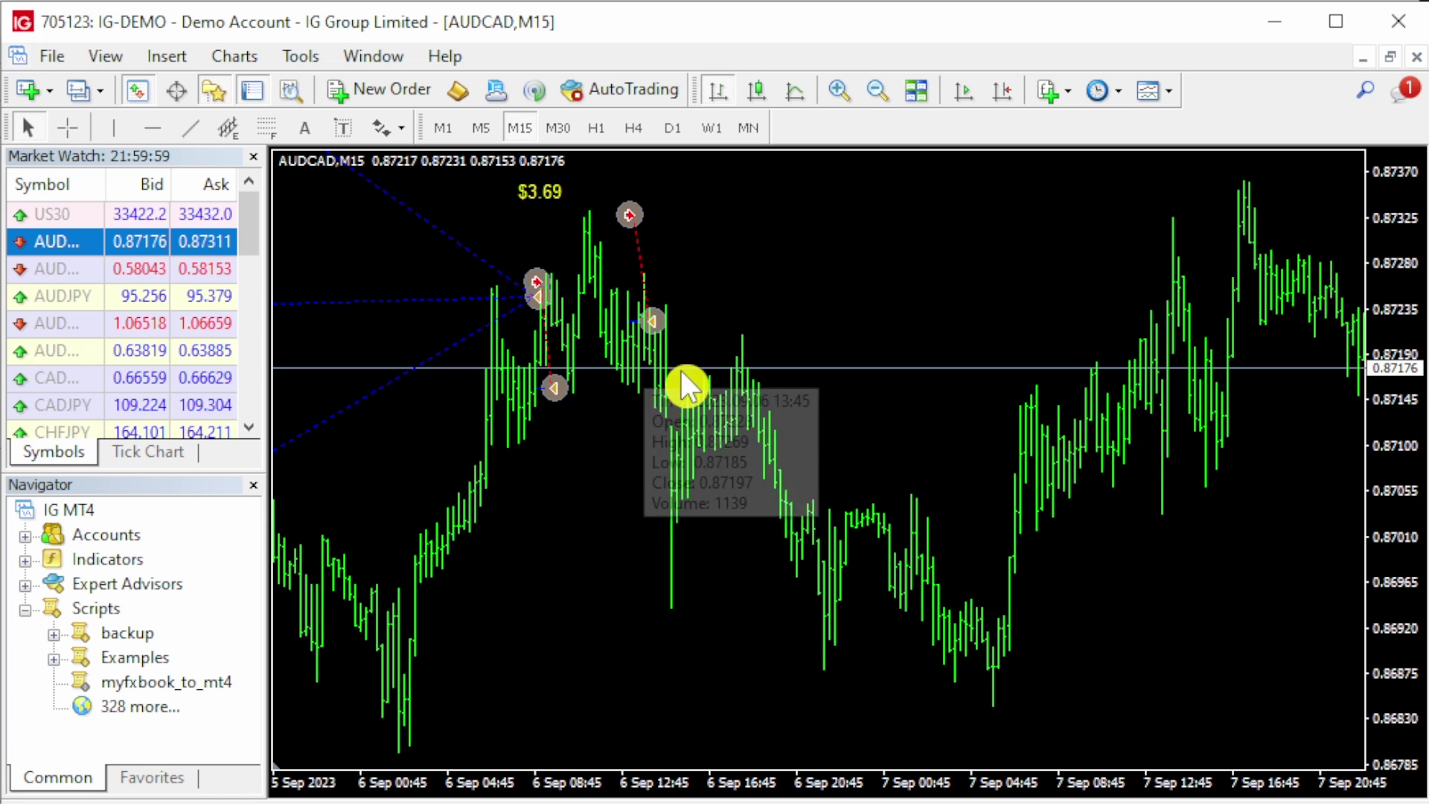
drag(684, 387, 285, 356)
middle_click(560, 562)
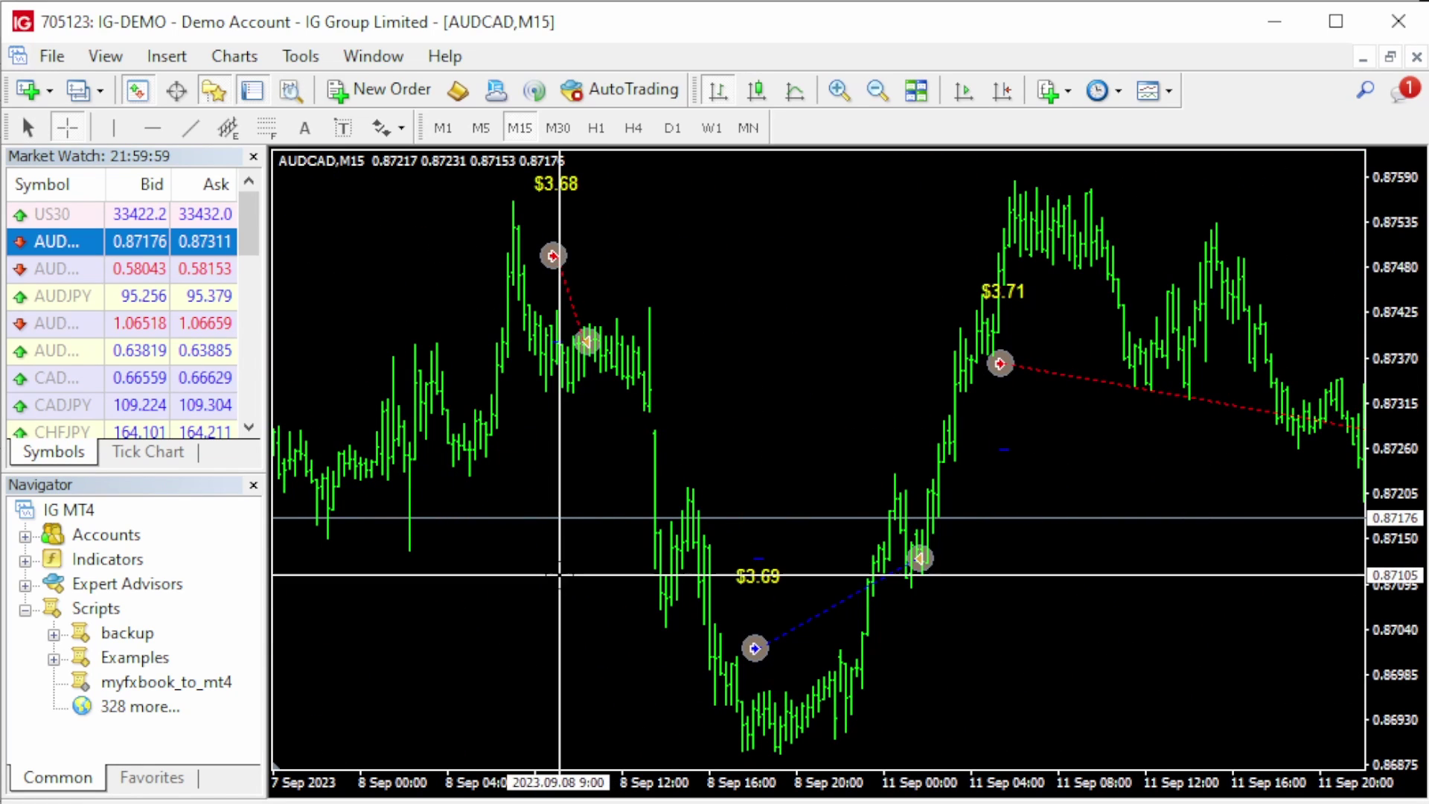
drag(557, 577, 514, 588)
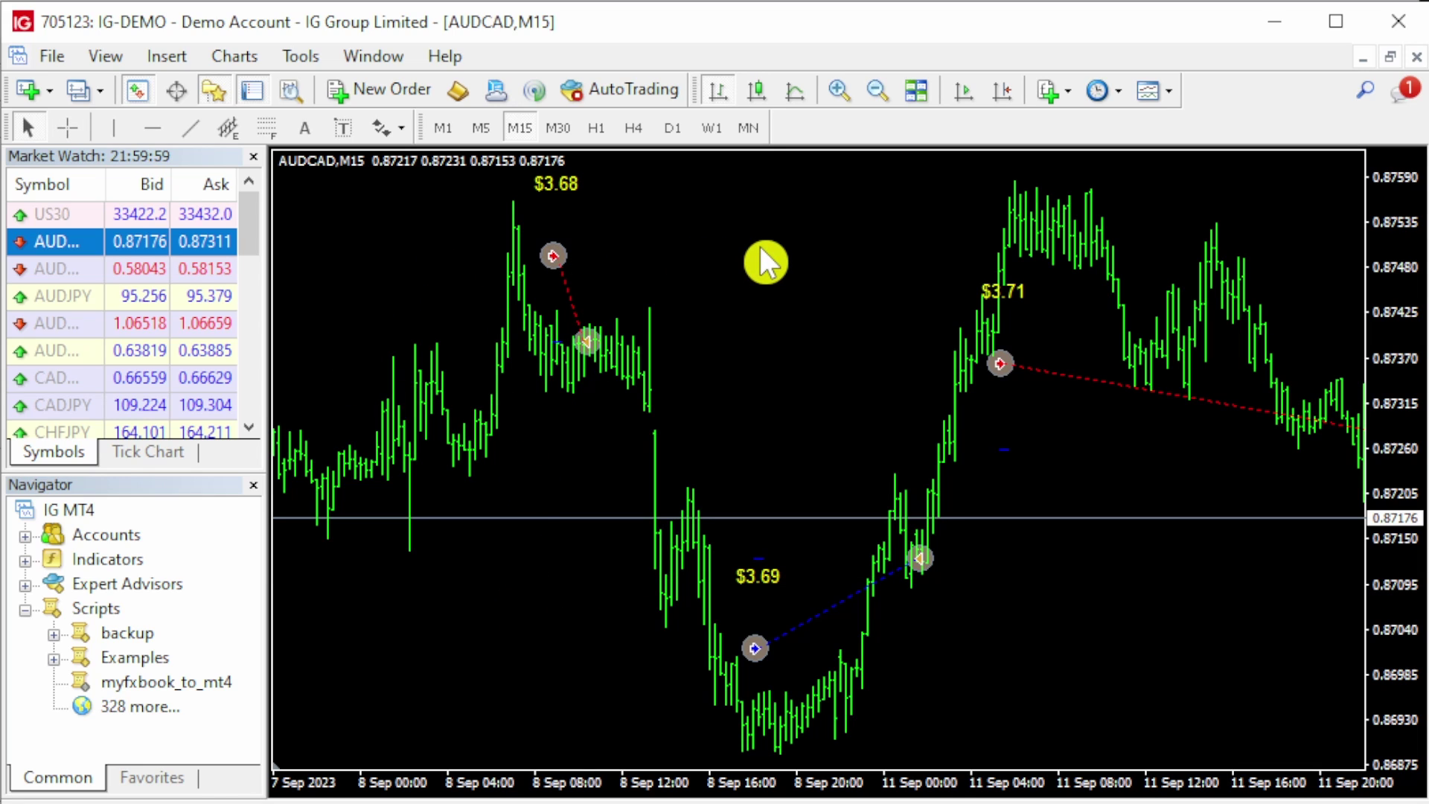
Open a new AUDCAD H1 chart from Market Watch.
right_click(81, 247)
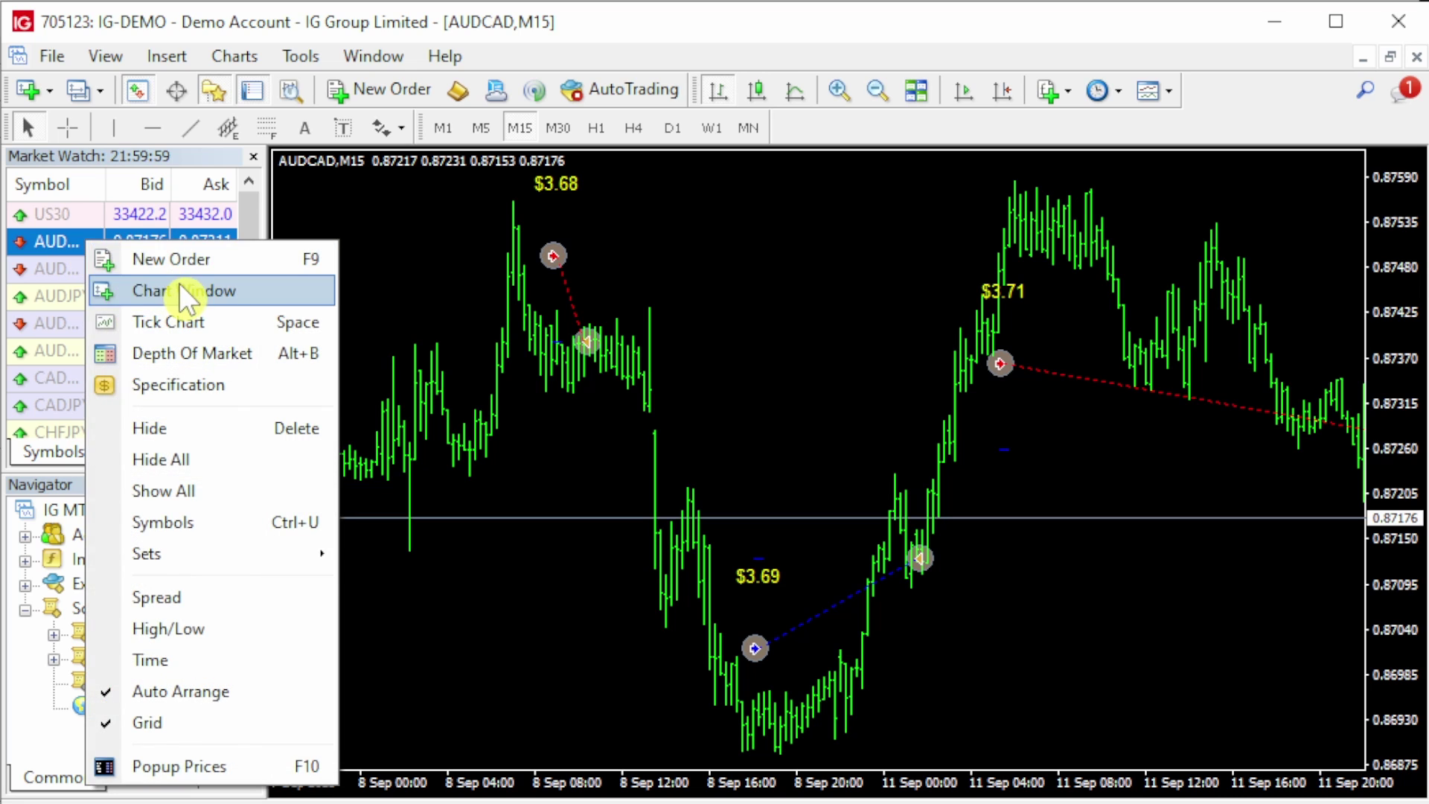
click(179, 289)
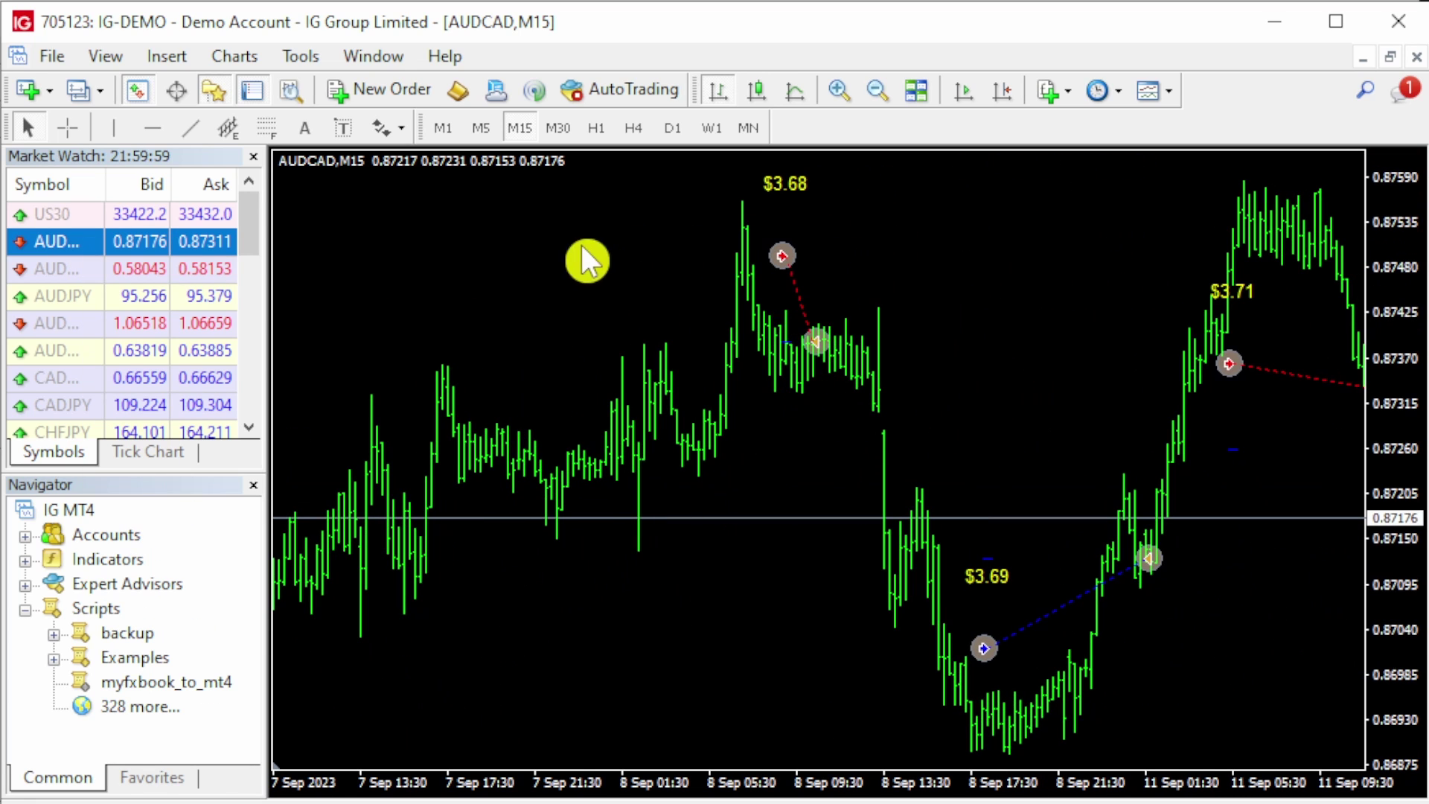
right_click(65, 242)
click(186, 202)
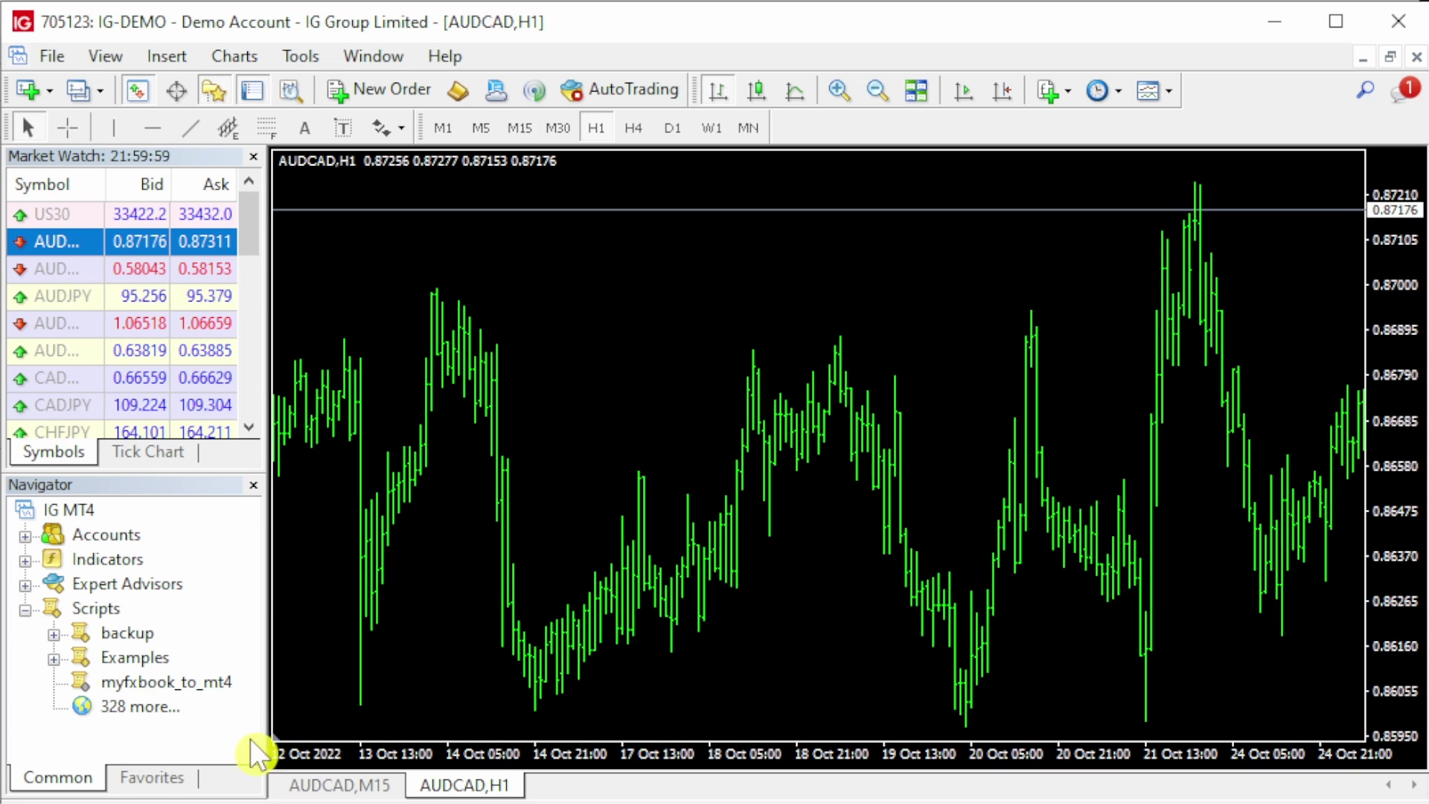
Run myfxbook_to_mt4 on it with File Name waka.csv and Time Offset Minutes -120.
drag(155, 686, 834, 419)
double_click(1139, 287)
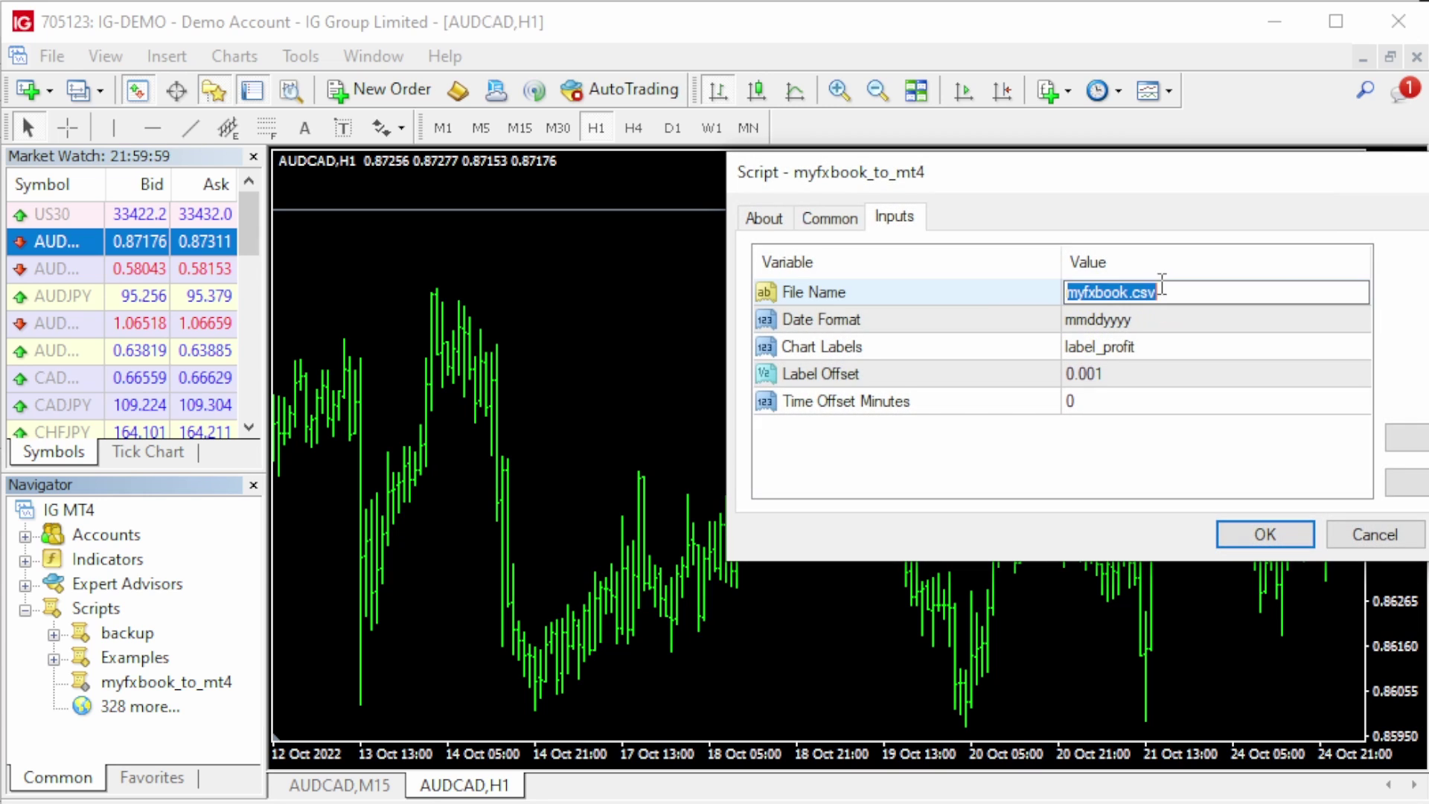
text(waka.csv)
key(Return)
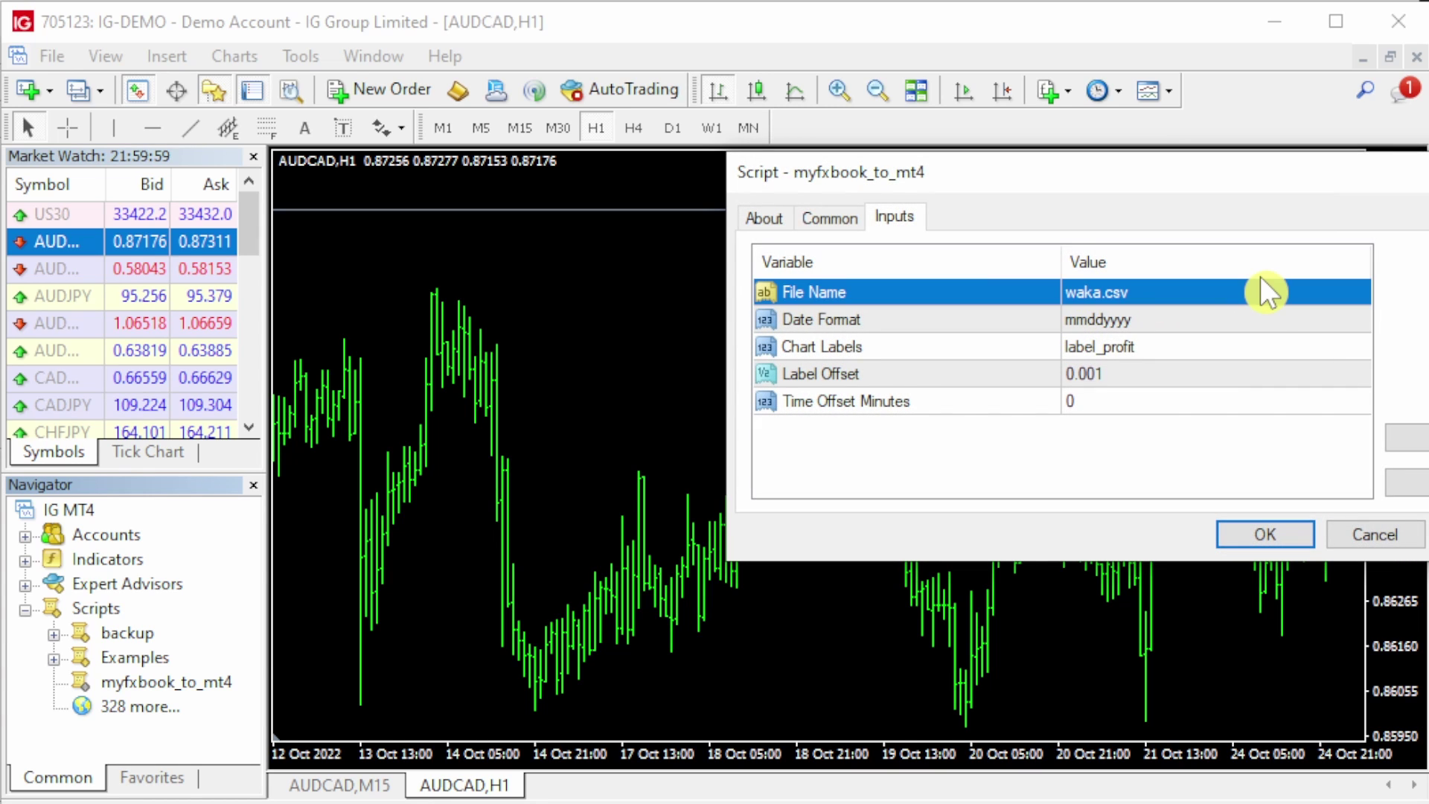
double_click(1190, 399)
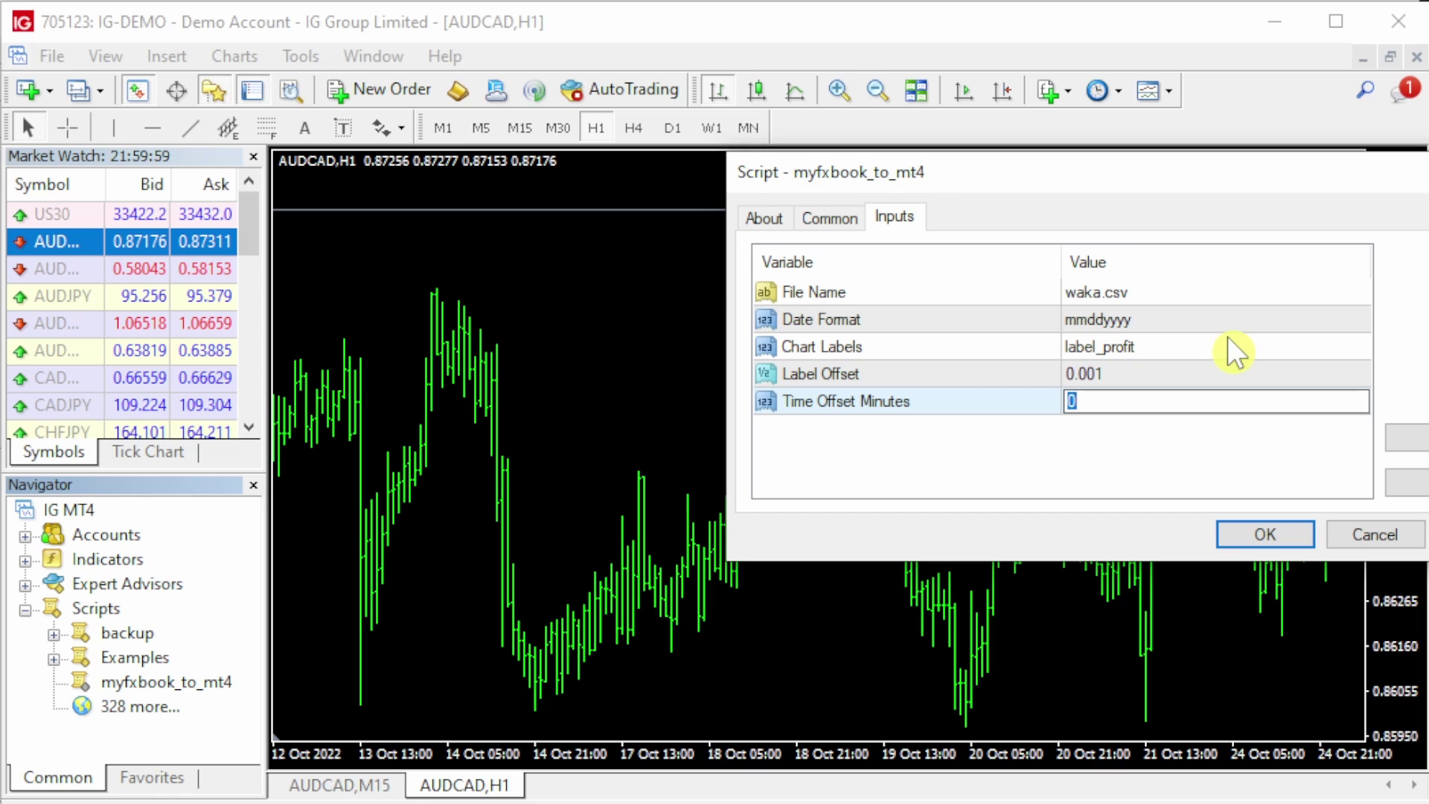
text(-120)
click(1259, 539)
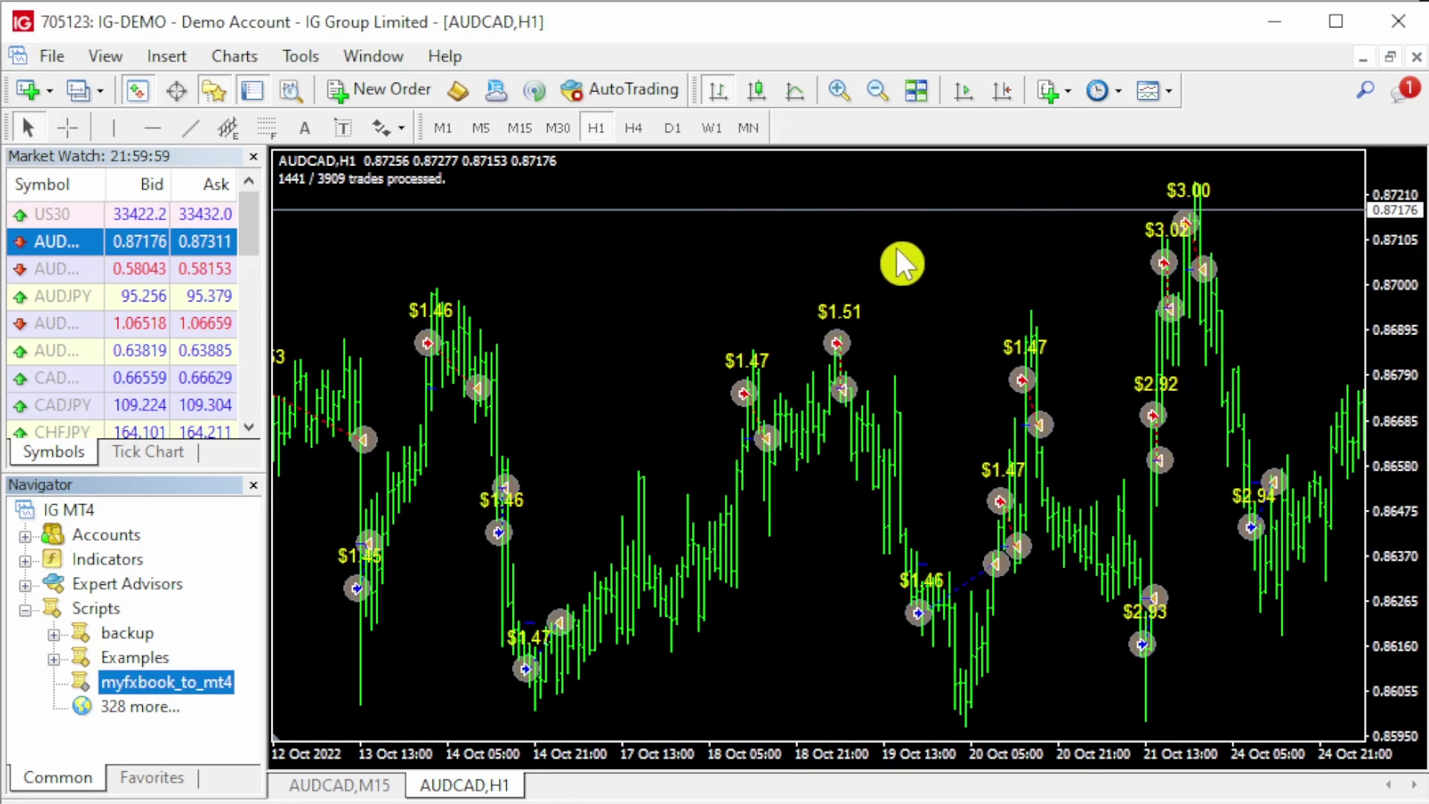
Switch to 15-minute bars, scroll the chart, and drop myfxbook_to_mt4 onto it again.
click(519, 127)
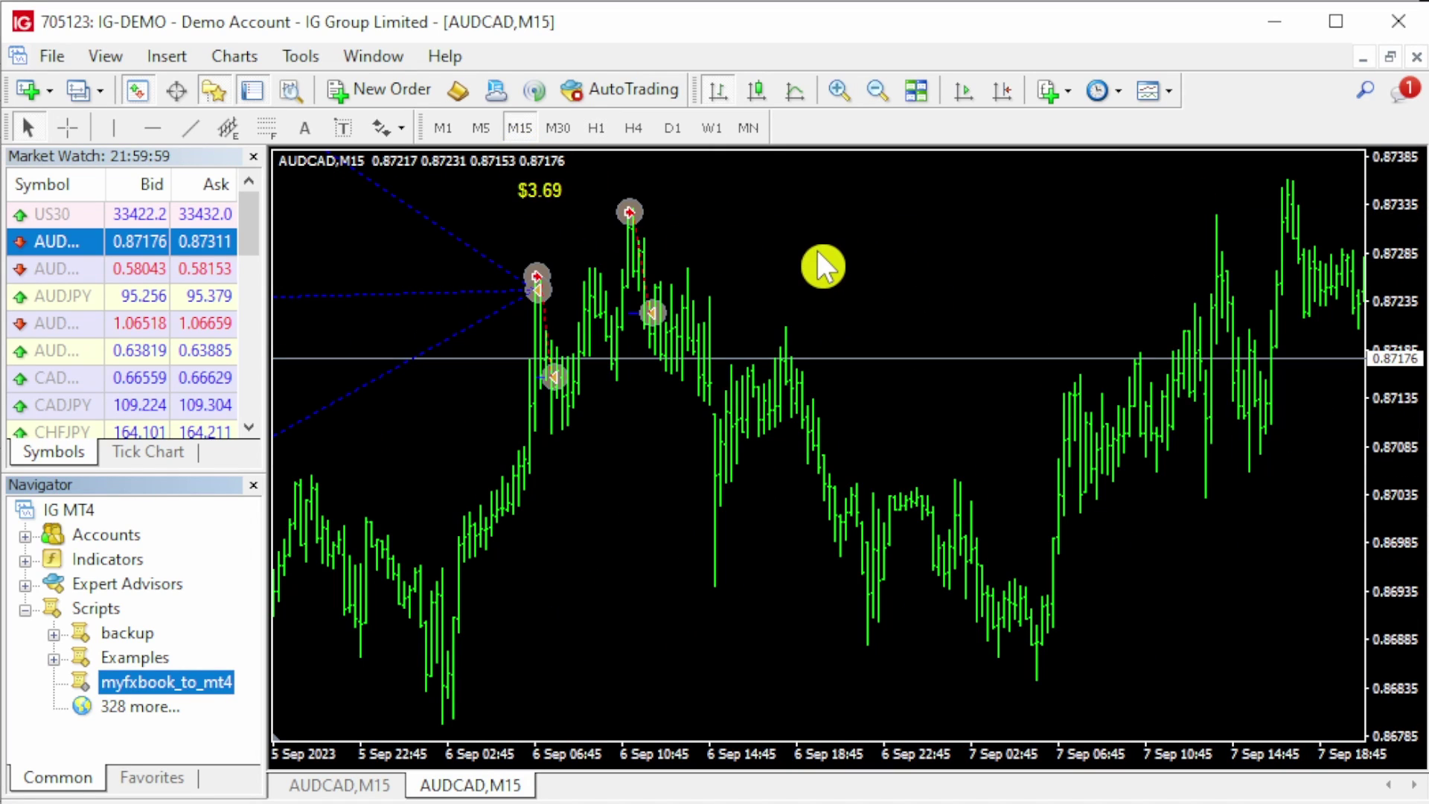
click(694, 258)
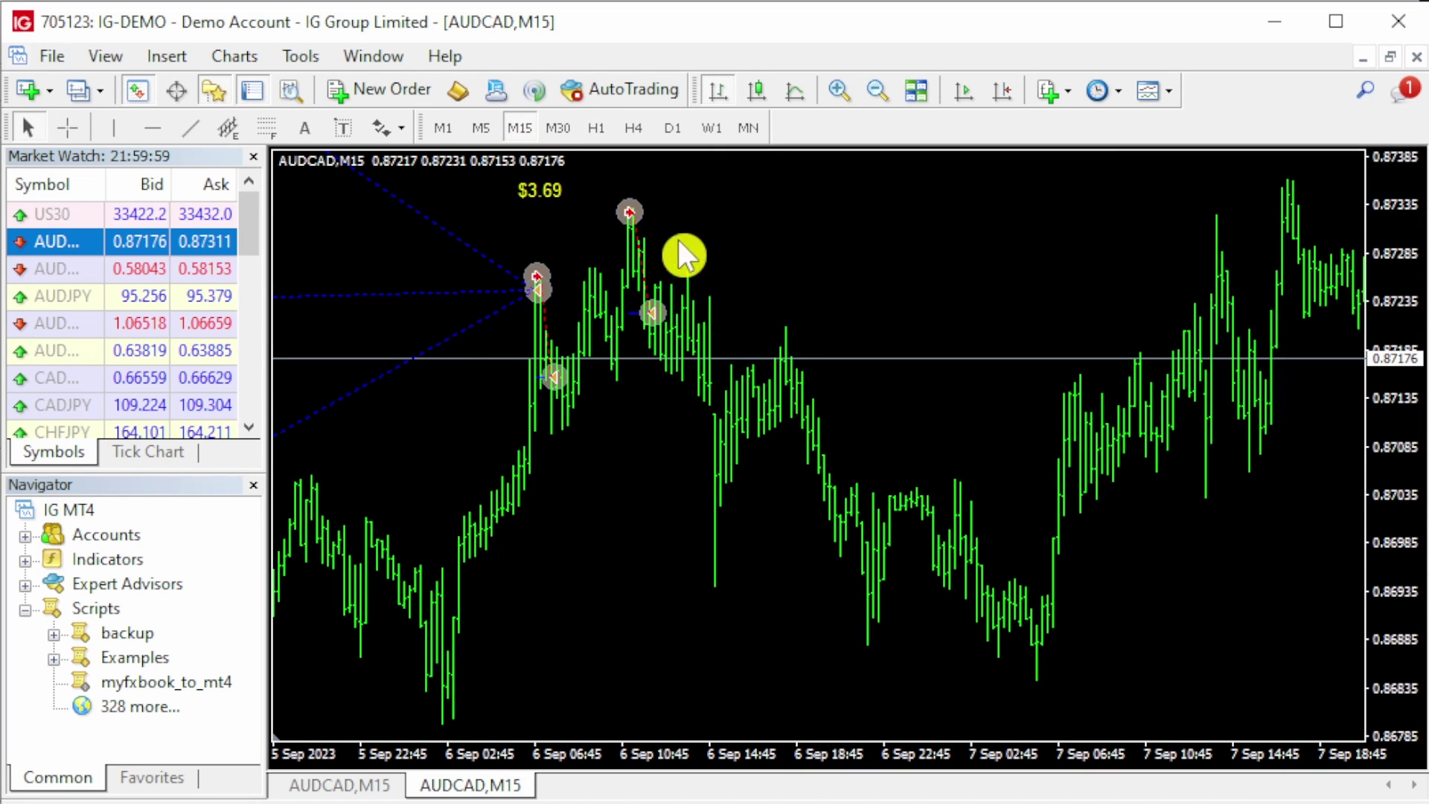
scroll(878, 249, down, 10)
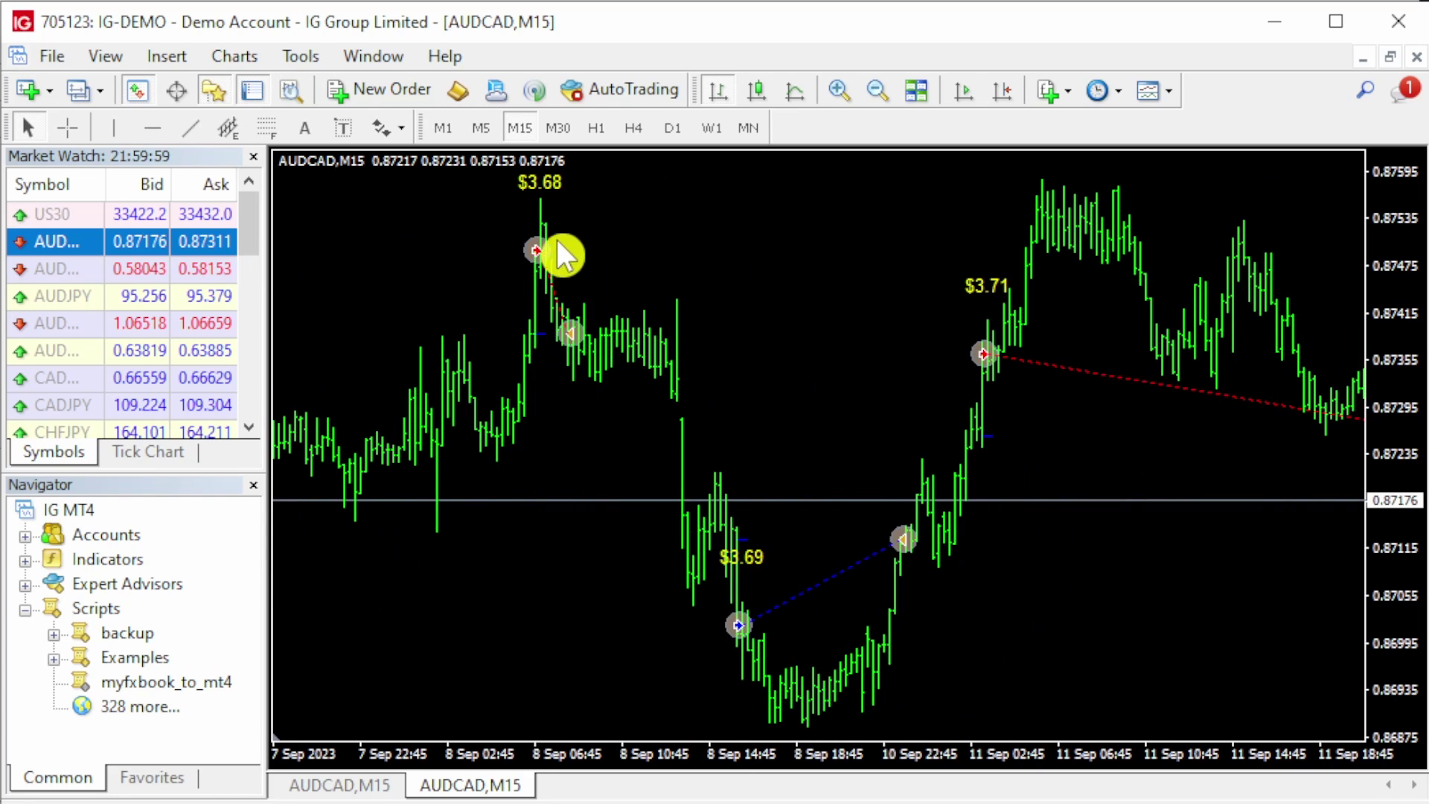
mouse_move(553, 276)
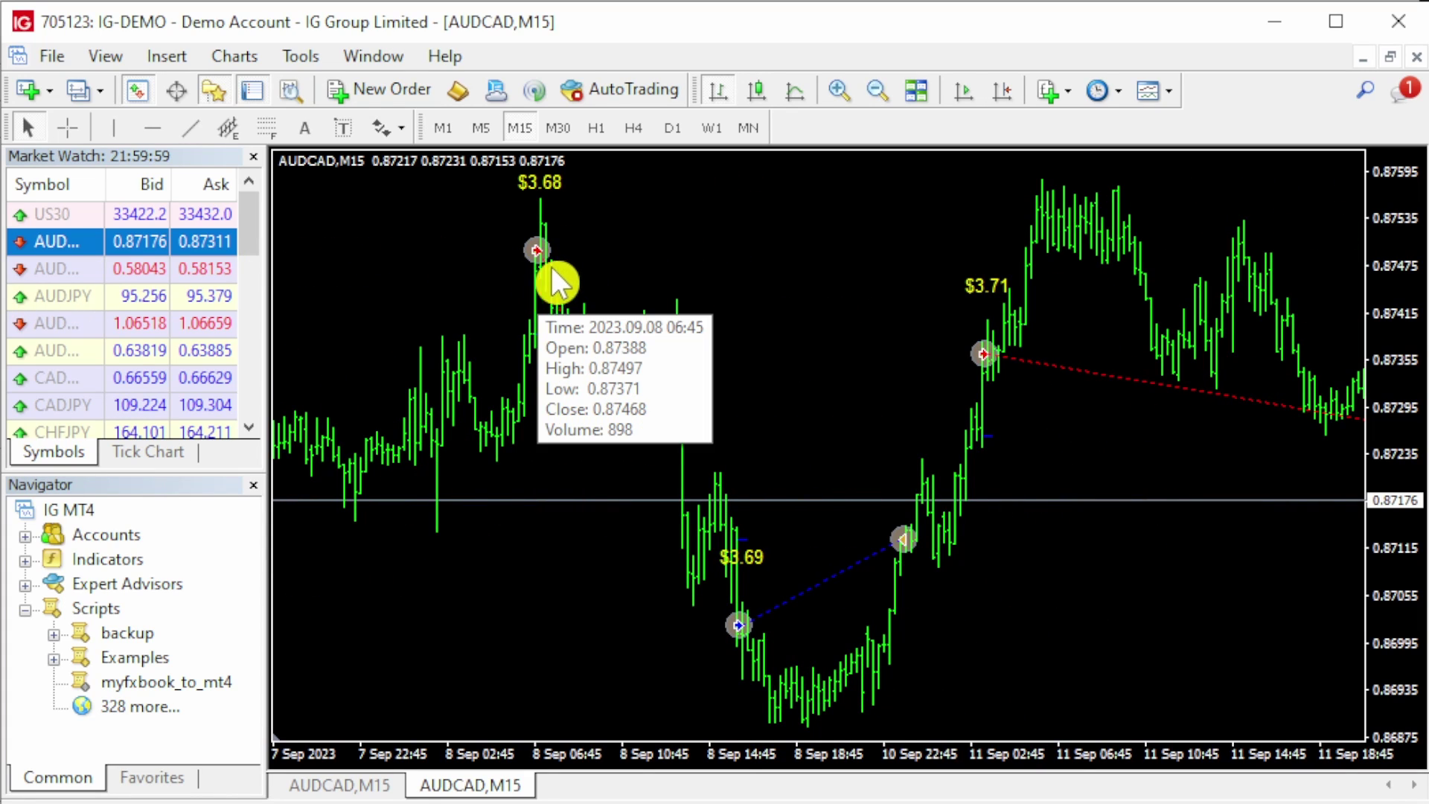
drag(195, 681, 659, 368)
Select Time Offset Minutes, then show the Open with program list for the waka file in MQL4\Files.
click(1167, 409)
click(1167, 409)
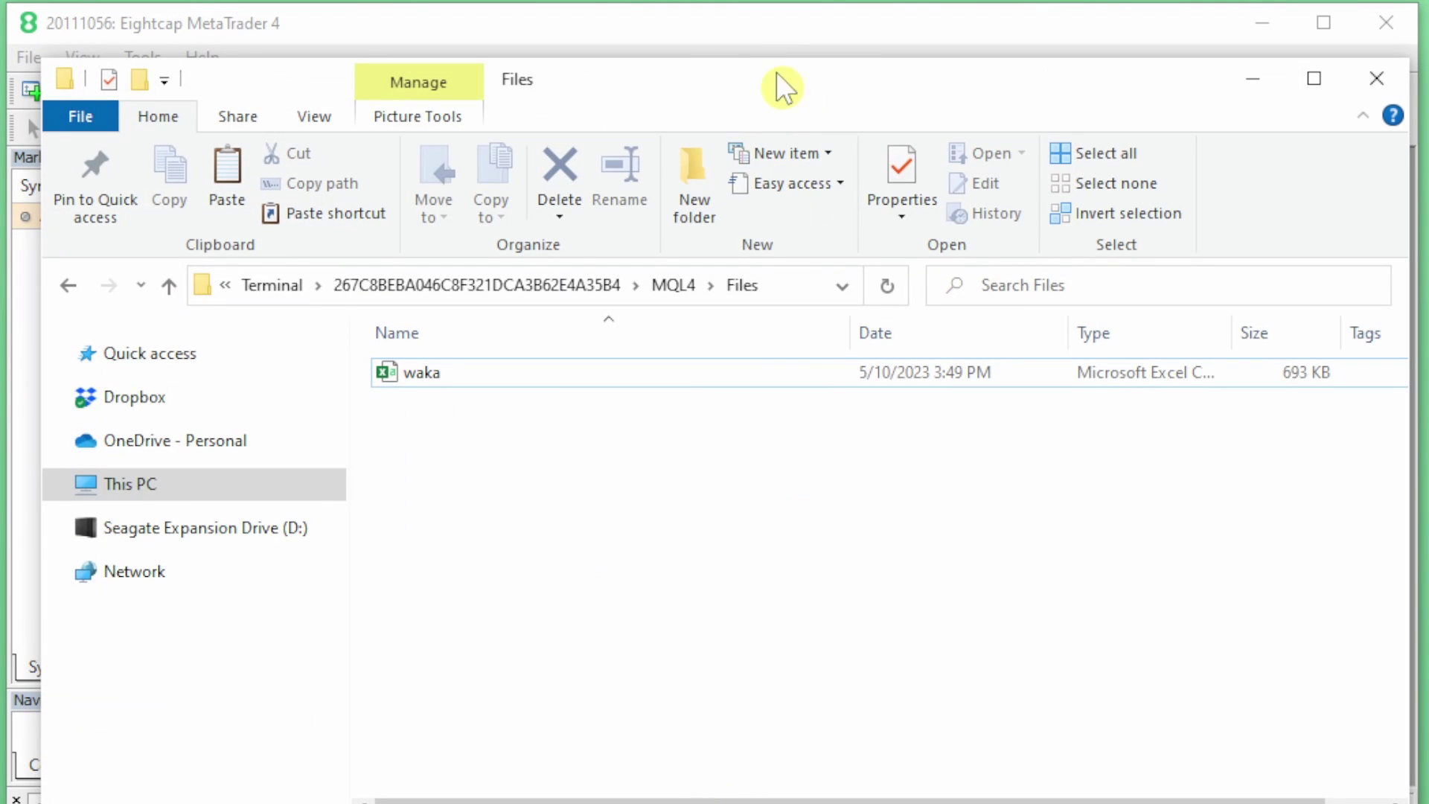
right_click(433, 377)
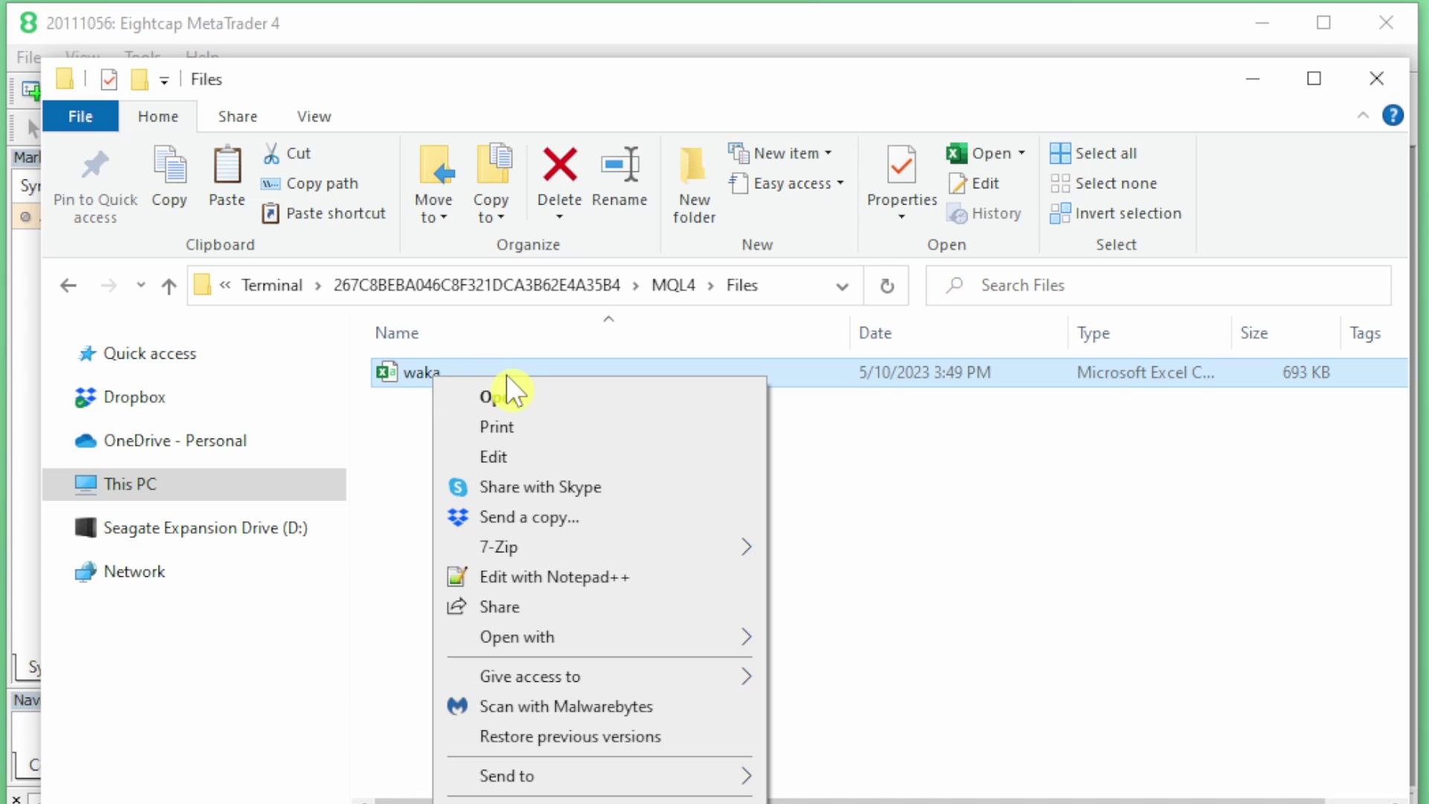
mouse_move(687, 642)
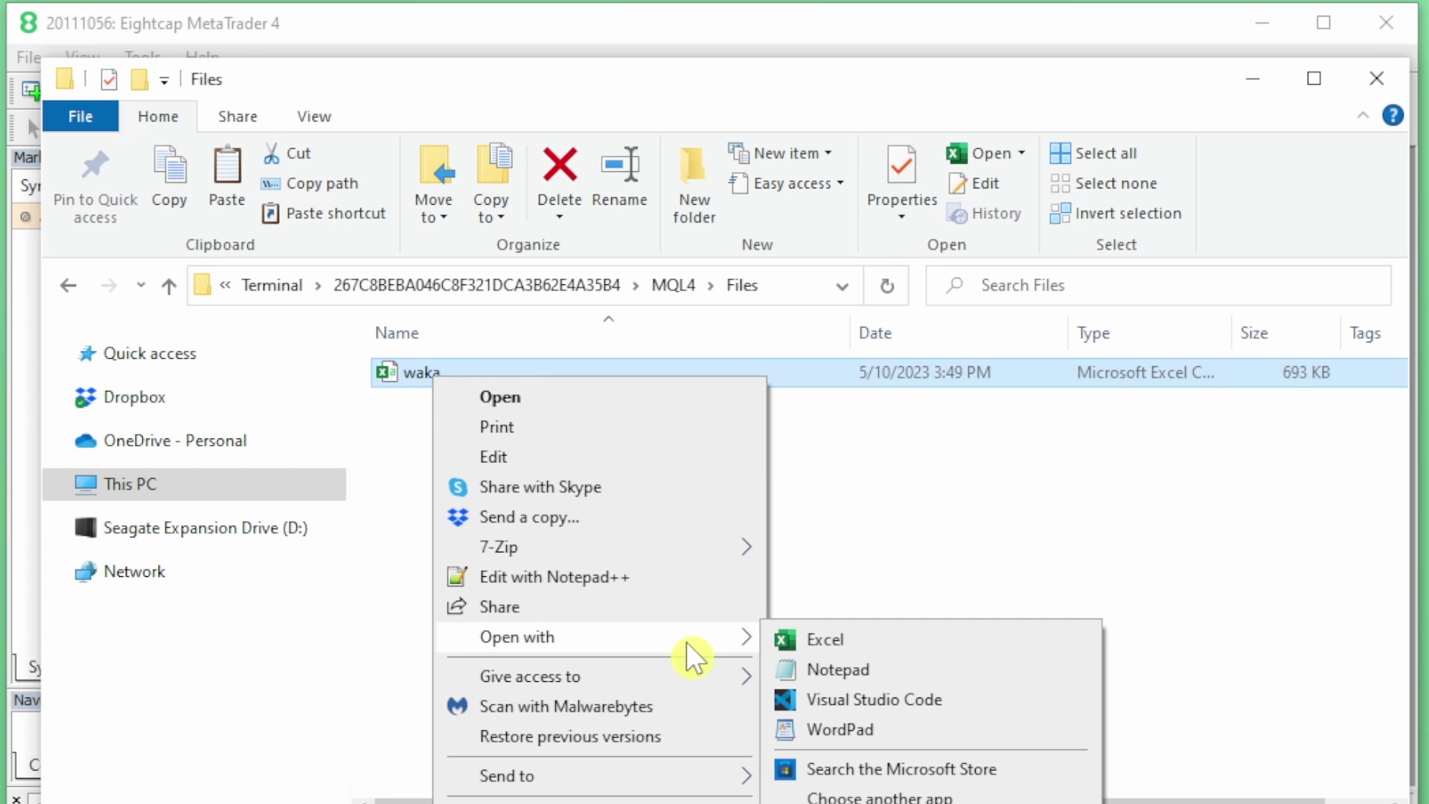
Open the waka file in Notepad, replace all AUDCAD with AUDCAD.i, save and close it.
click(903, 675)
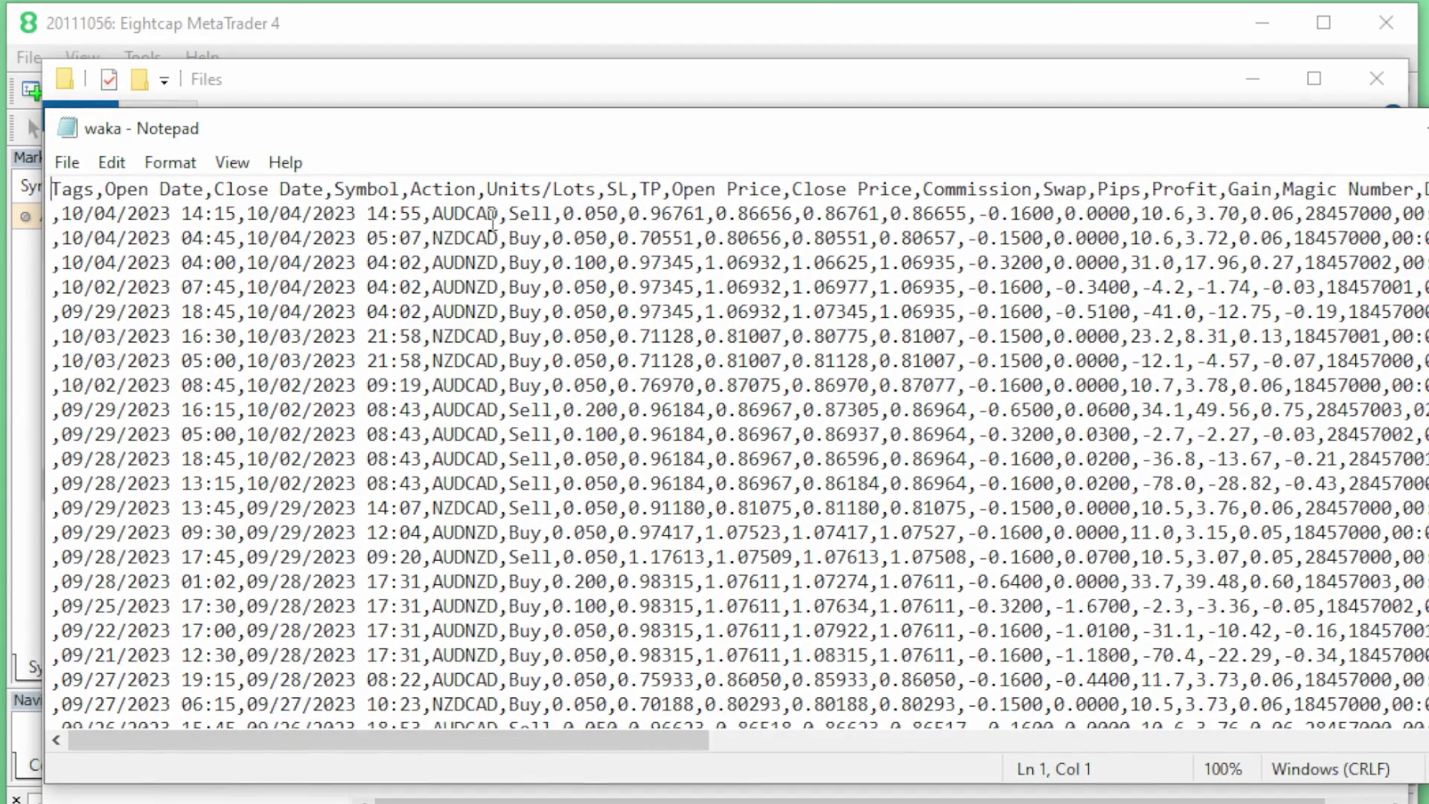
click(626, 237)
key(ctrl+h)
text(AUDCAD)
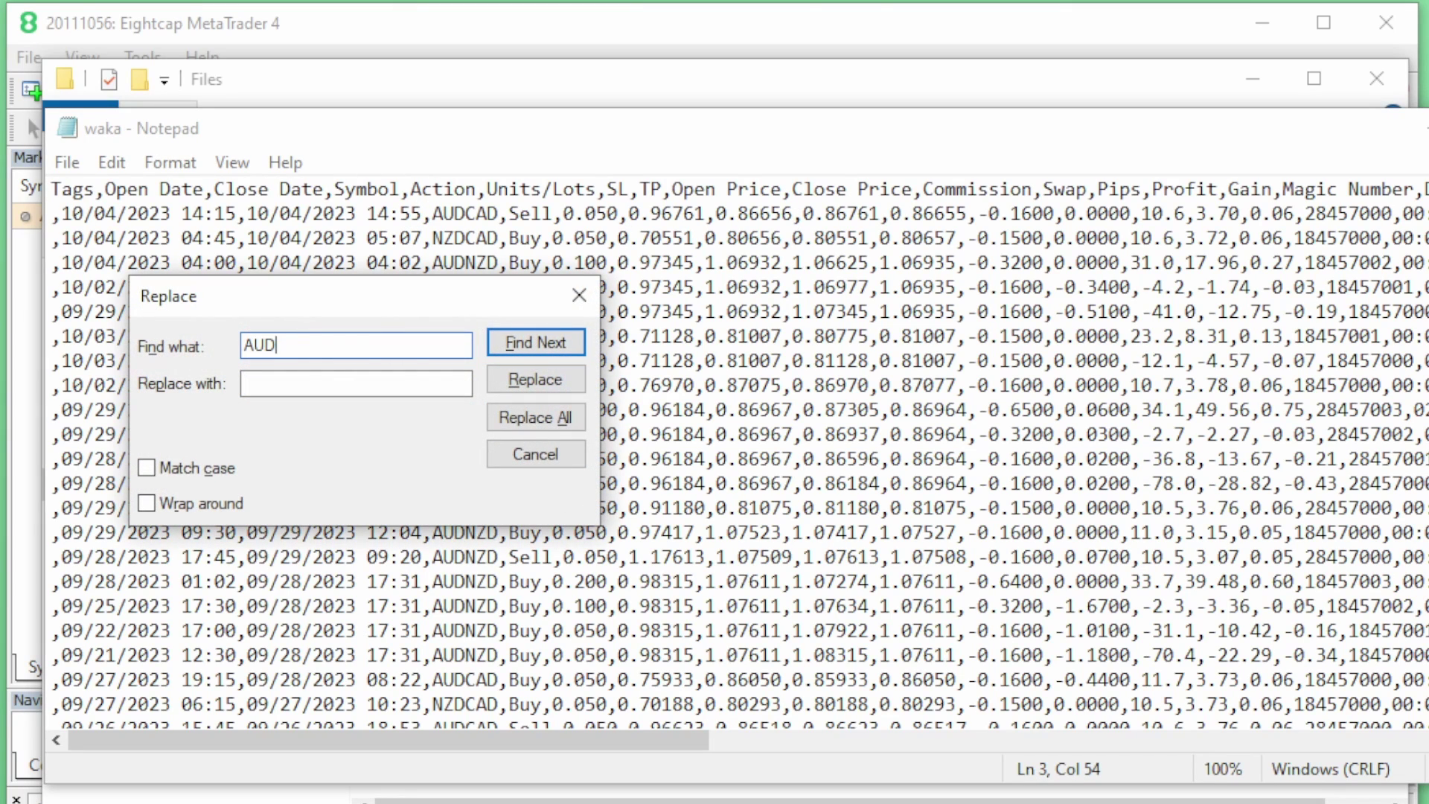
key(Tab)
text(AUDCAD.i)
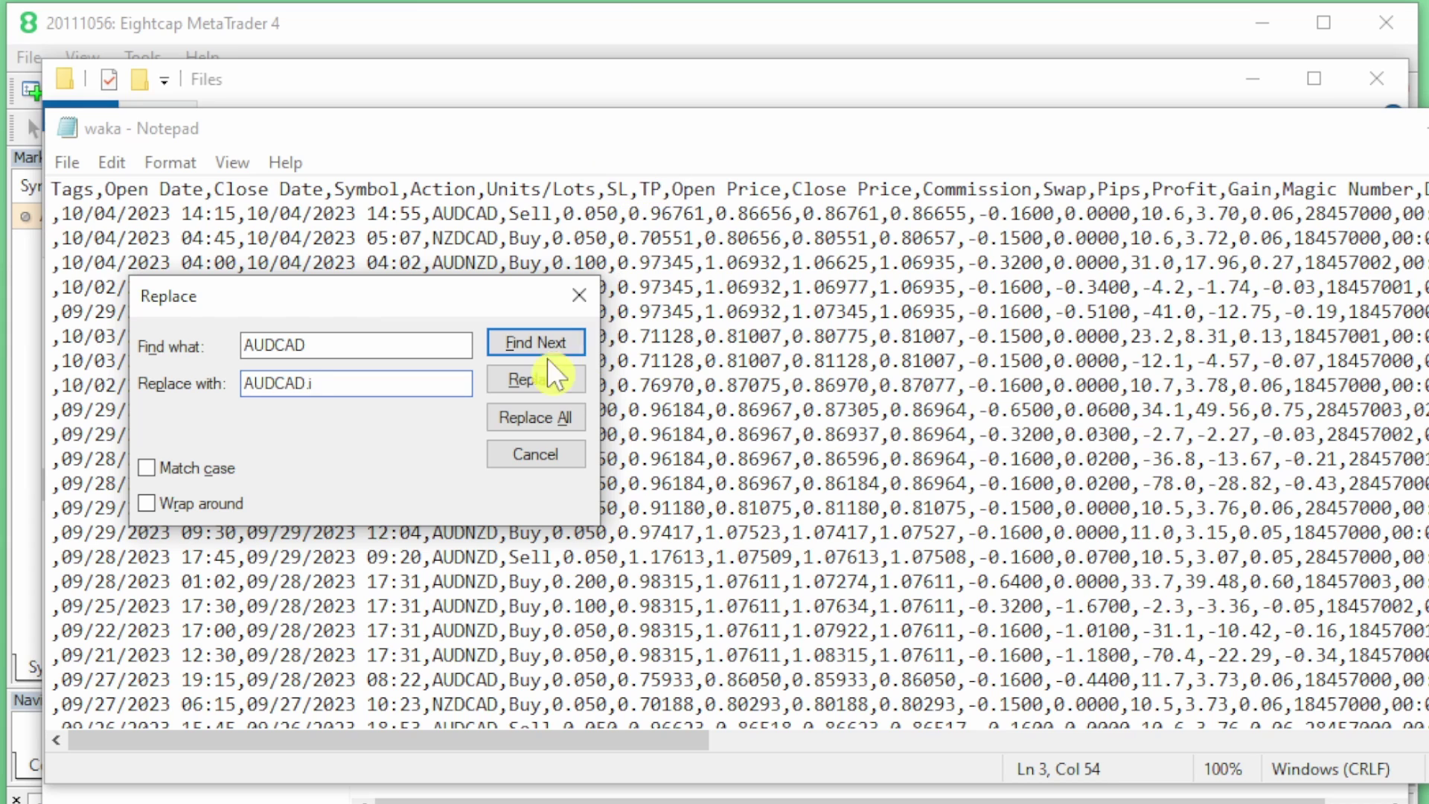
click(536, 417)
click(552, 464)
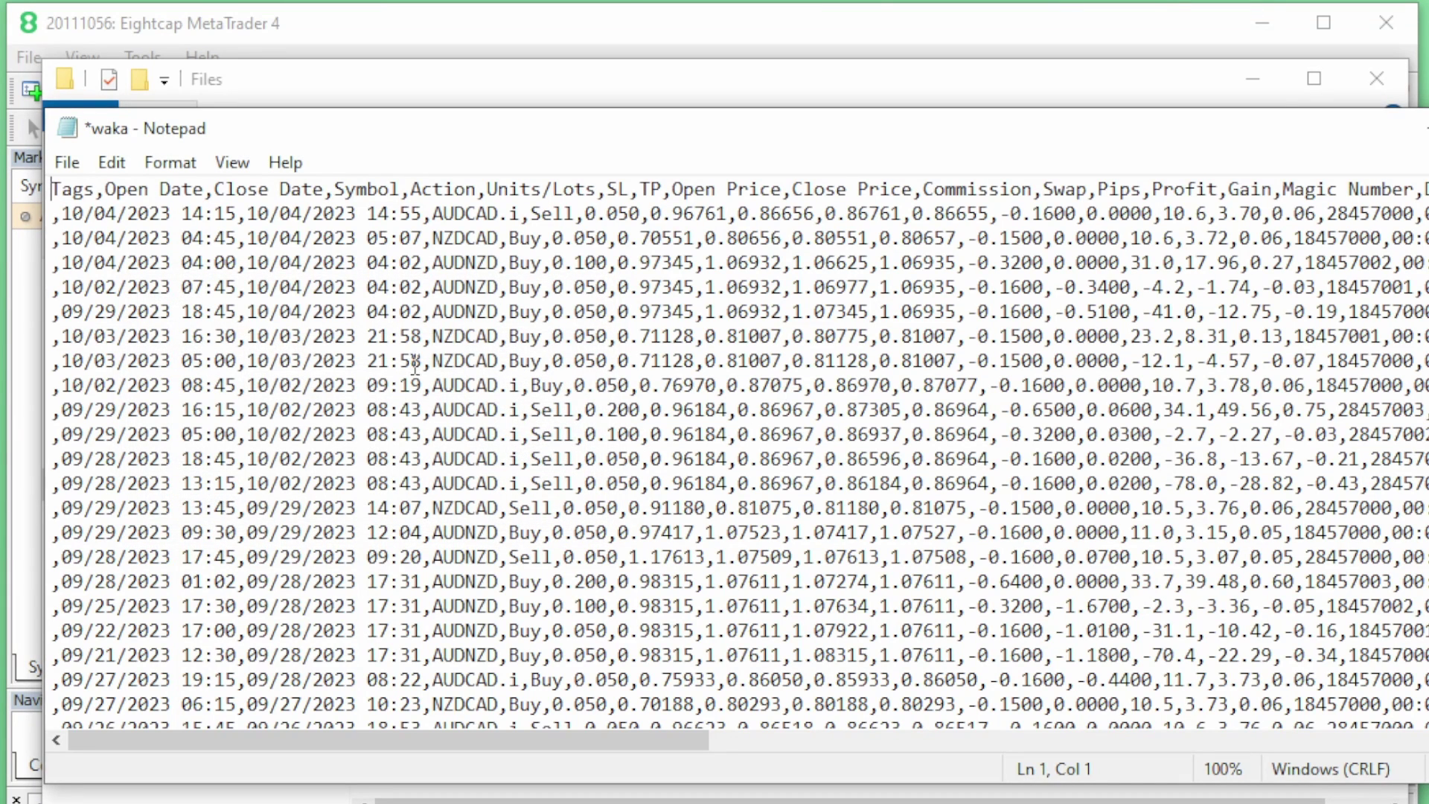
key(ctrl+s)
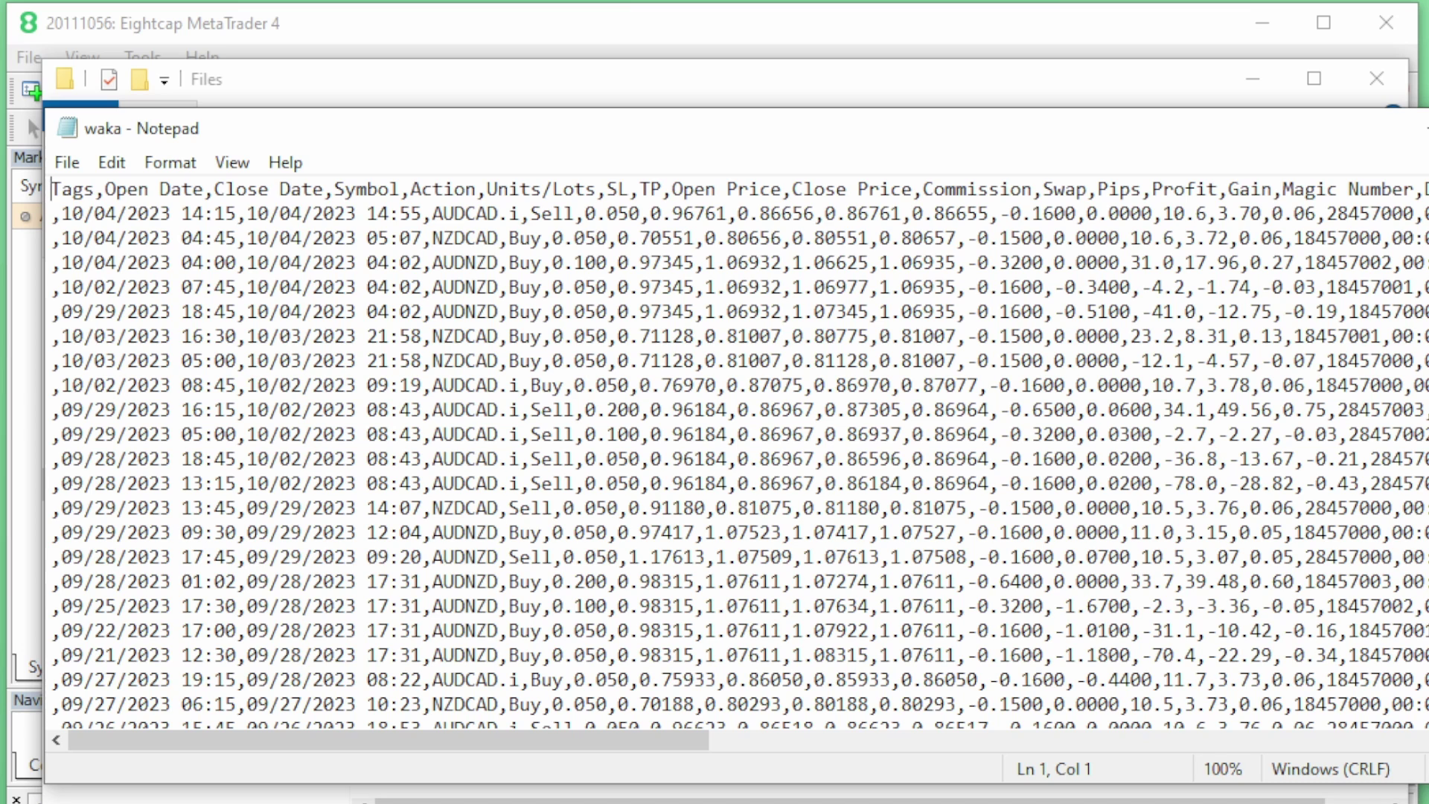
key(alt+Tab)
Open an AUDCAD.i chart and plot the waka.csv trades with myfxbook_to_mt4, panning to earlier November bars.
click(1255, 86)
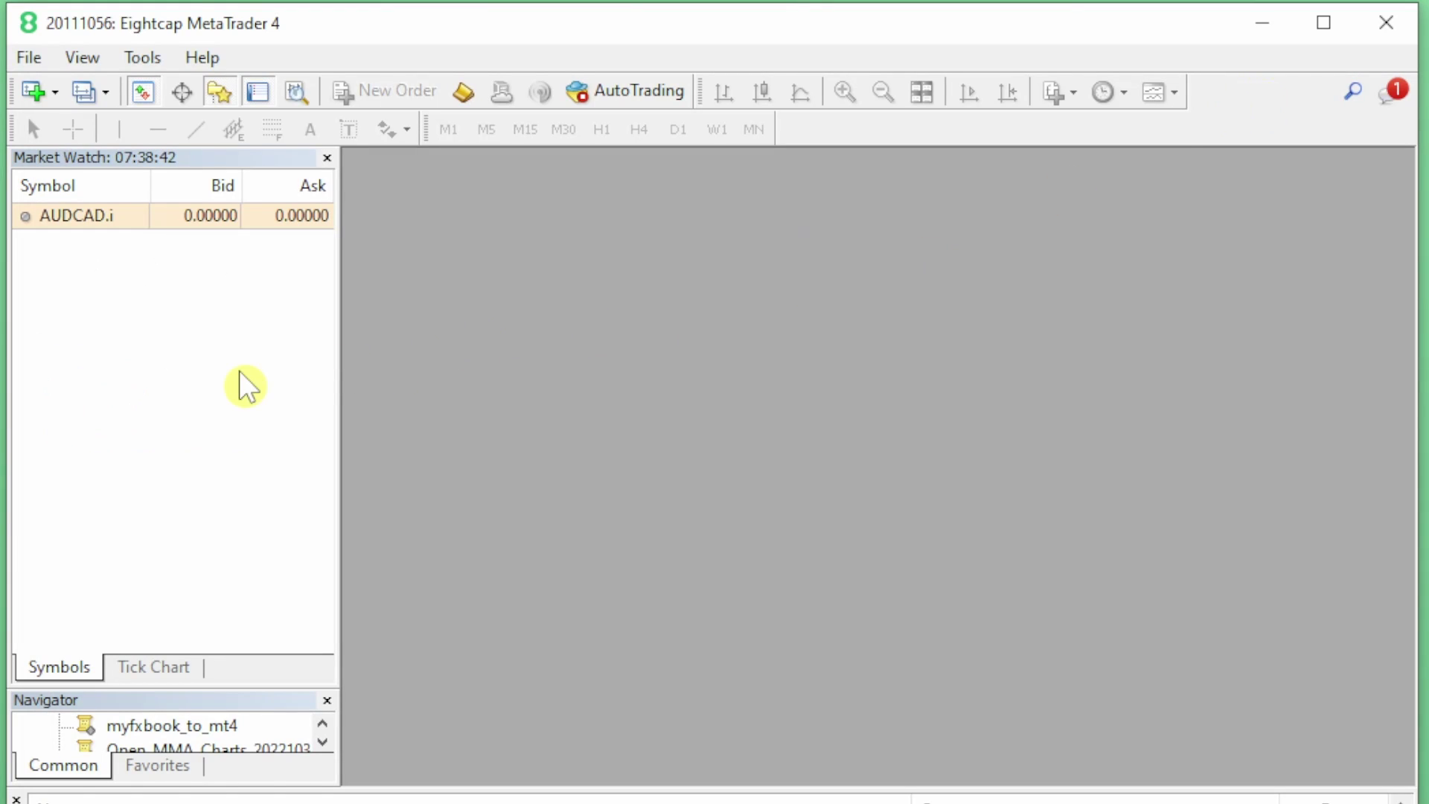
drag(96, 217, 581, 254)
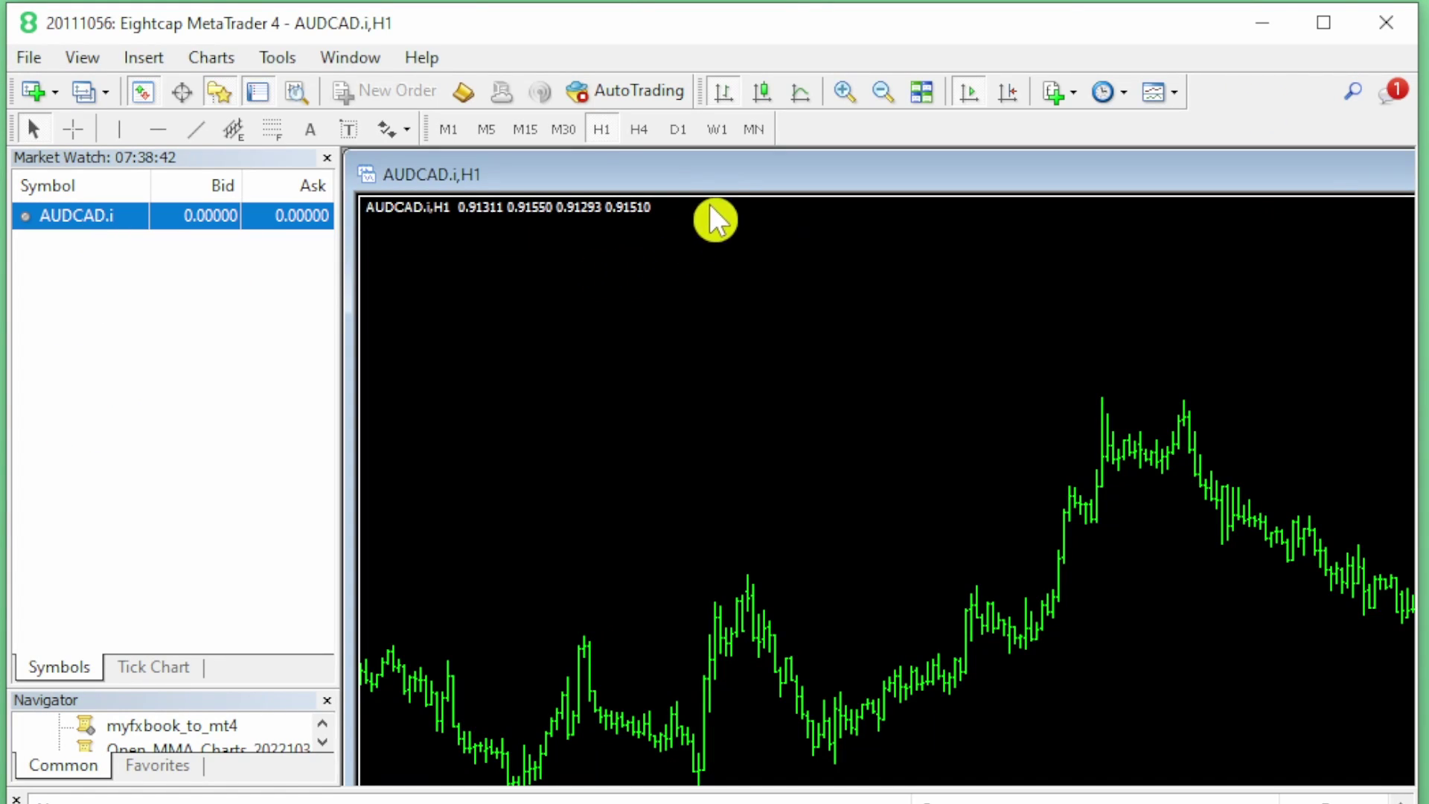
drag(158, 725, 707, 373)
click(360, 33)
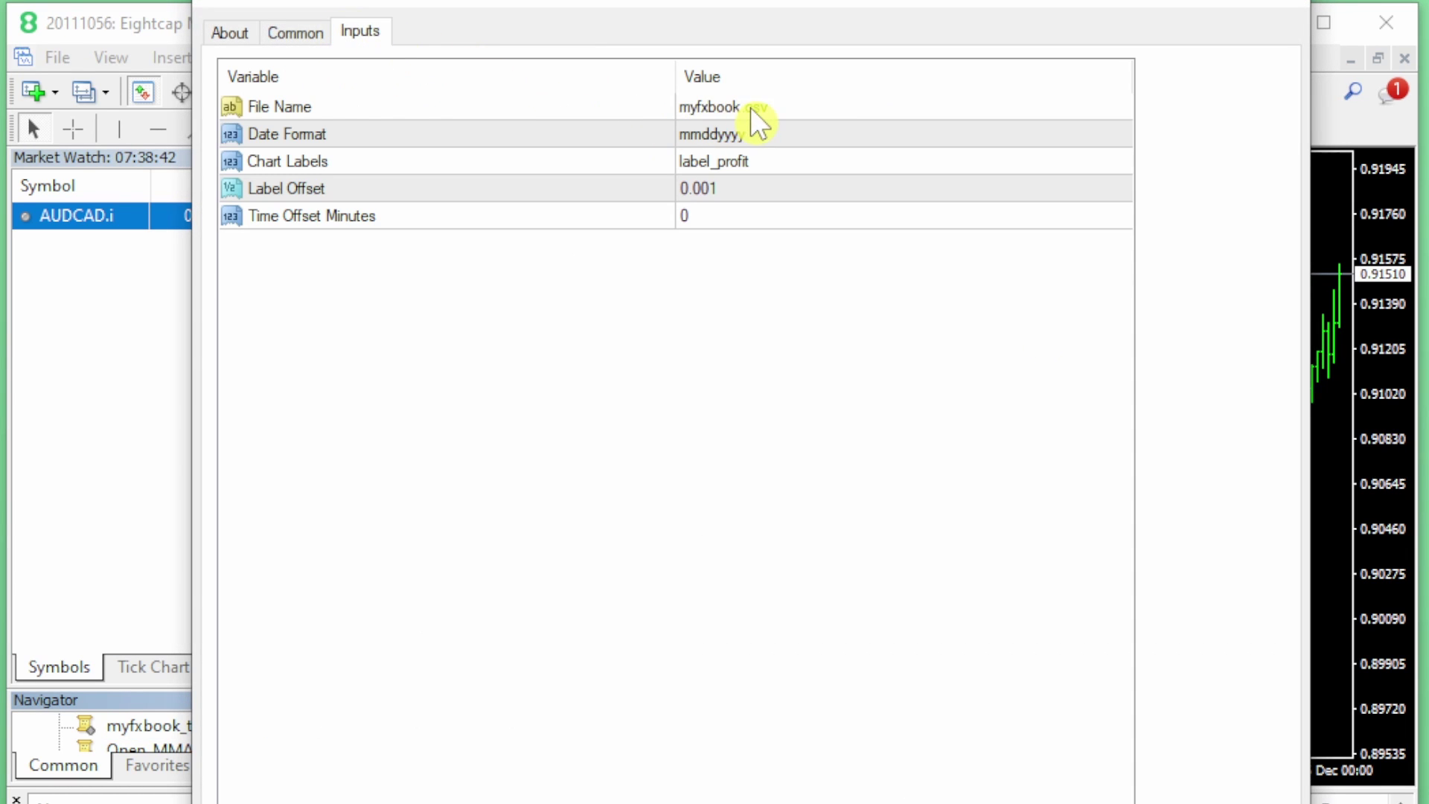
double_click(752, 109)
text(waka.)
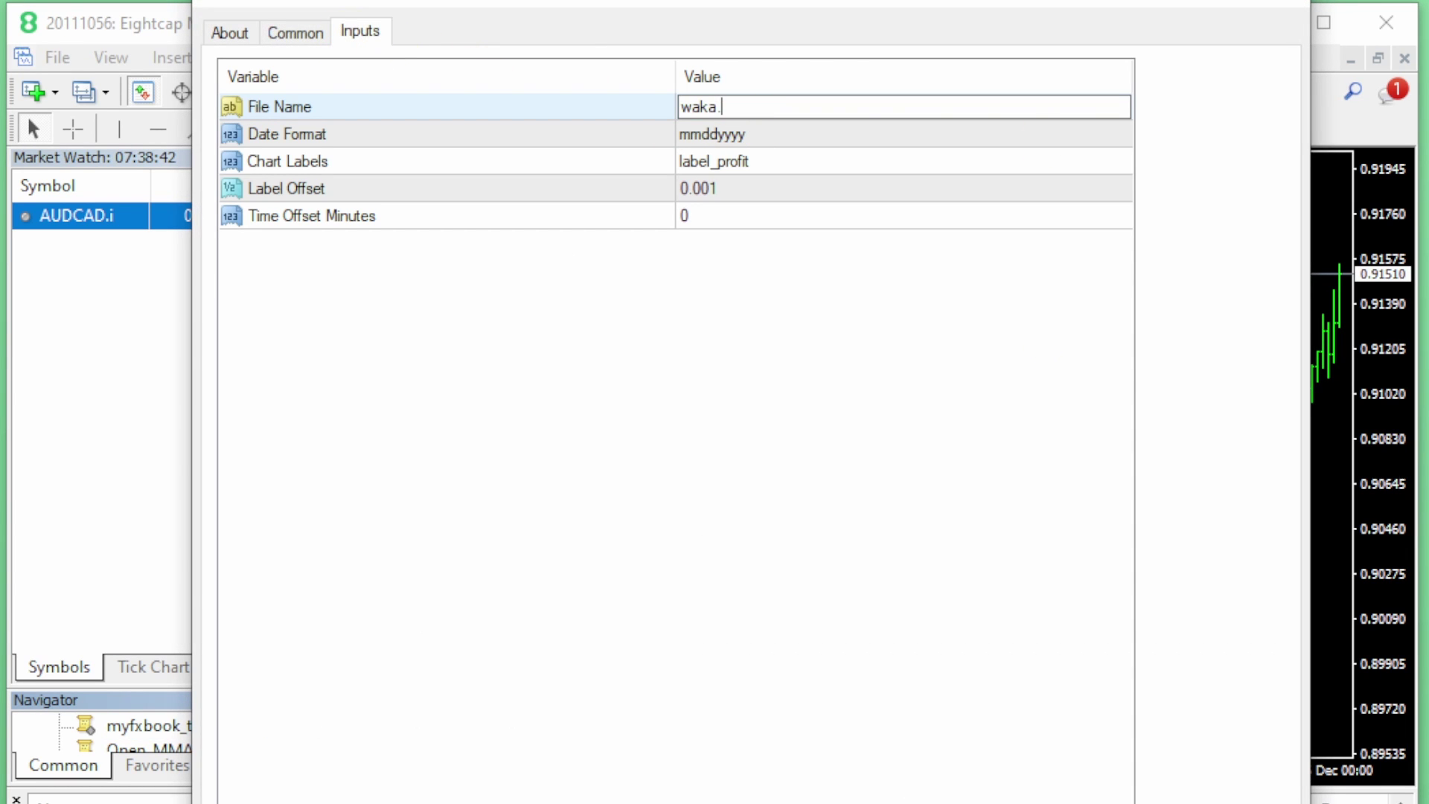
text(csv)
key(Return)
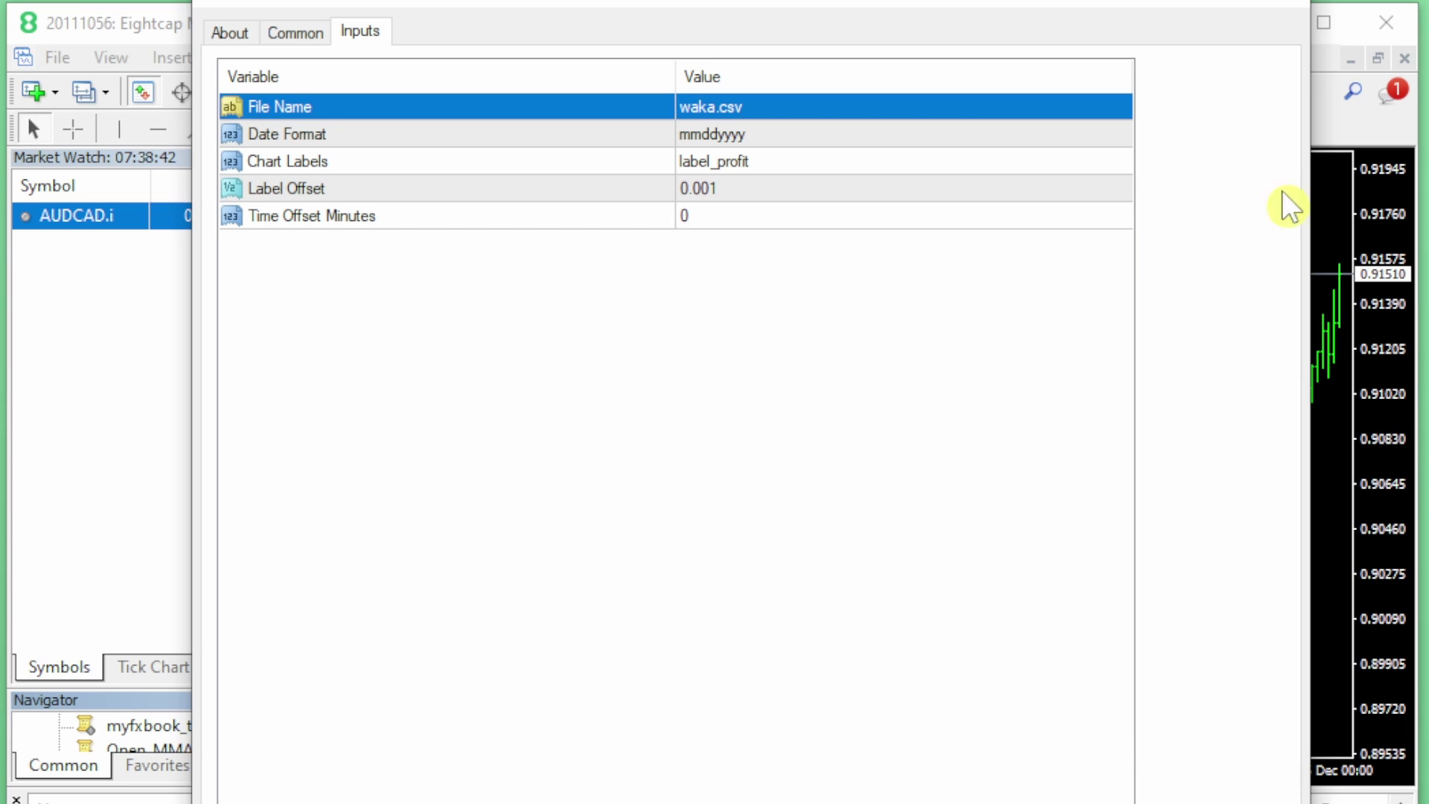
key(Return)
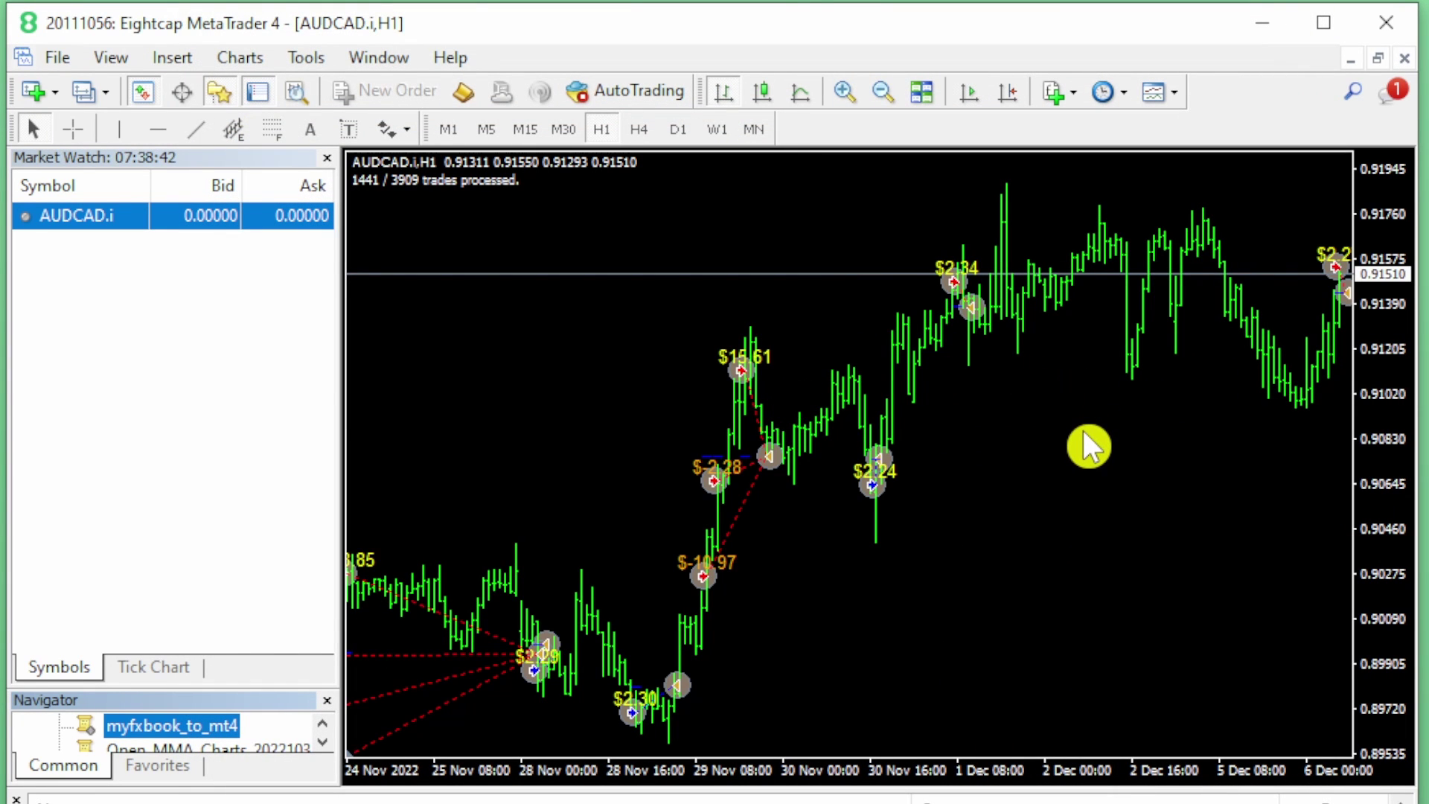
drag(1083, 432, 1128, 437)
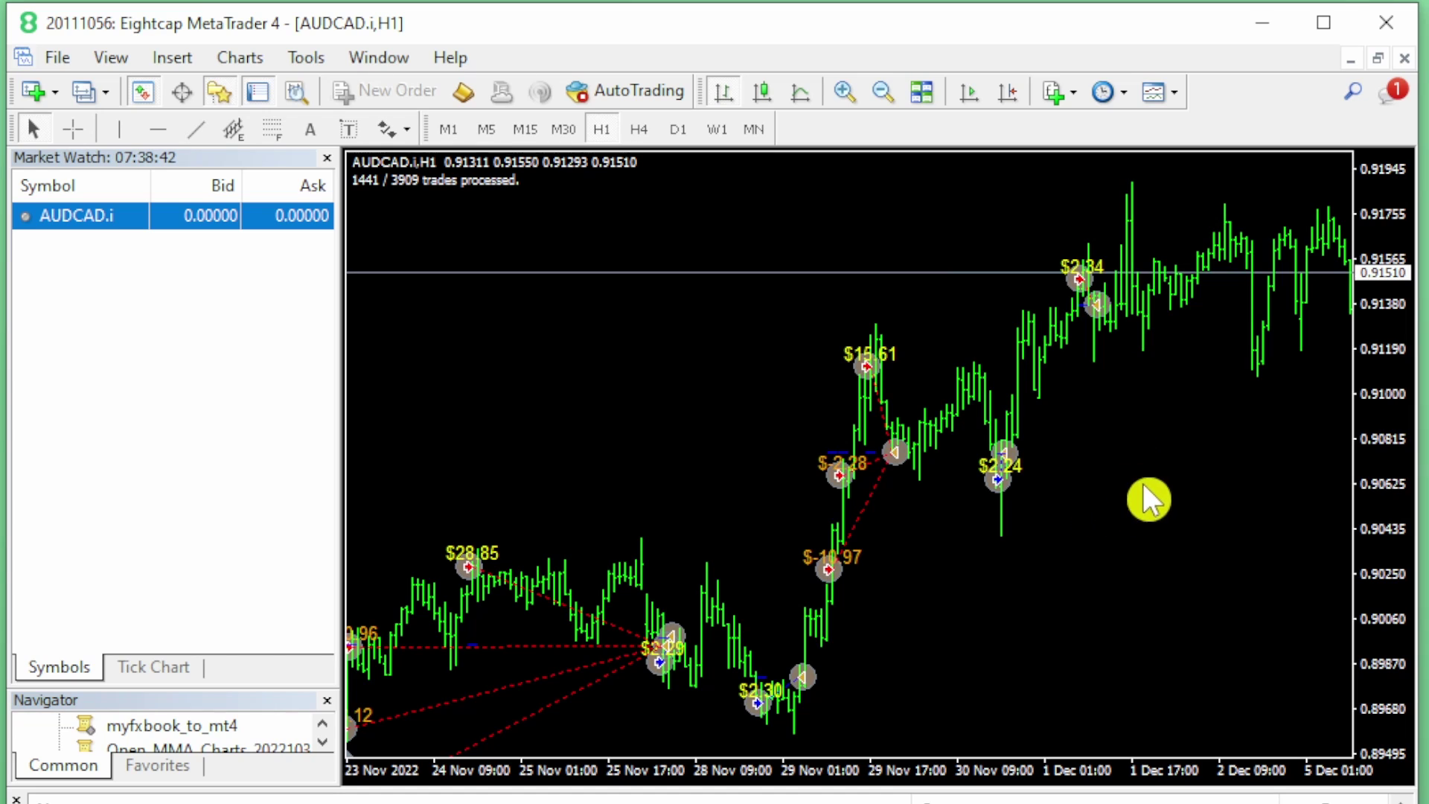
Add NZDUSD.i to Market Watch and open its chart.
click(88, 247)
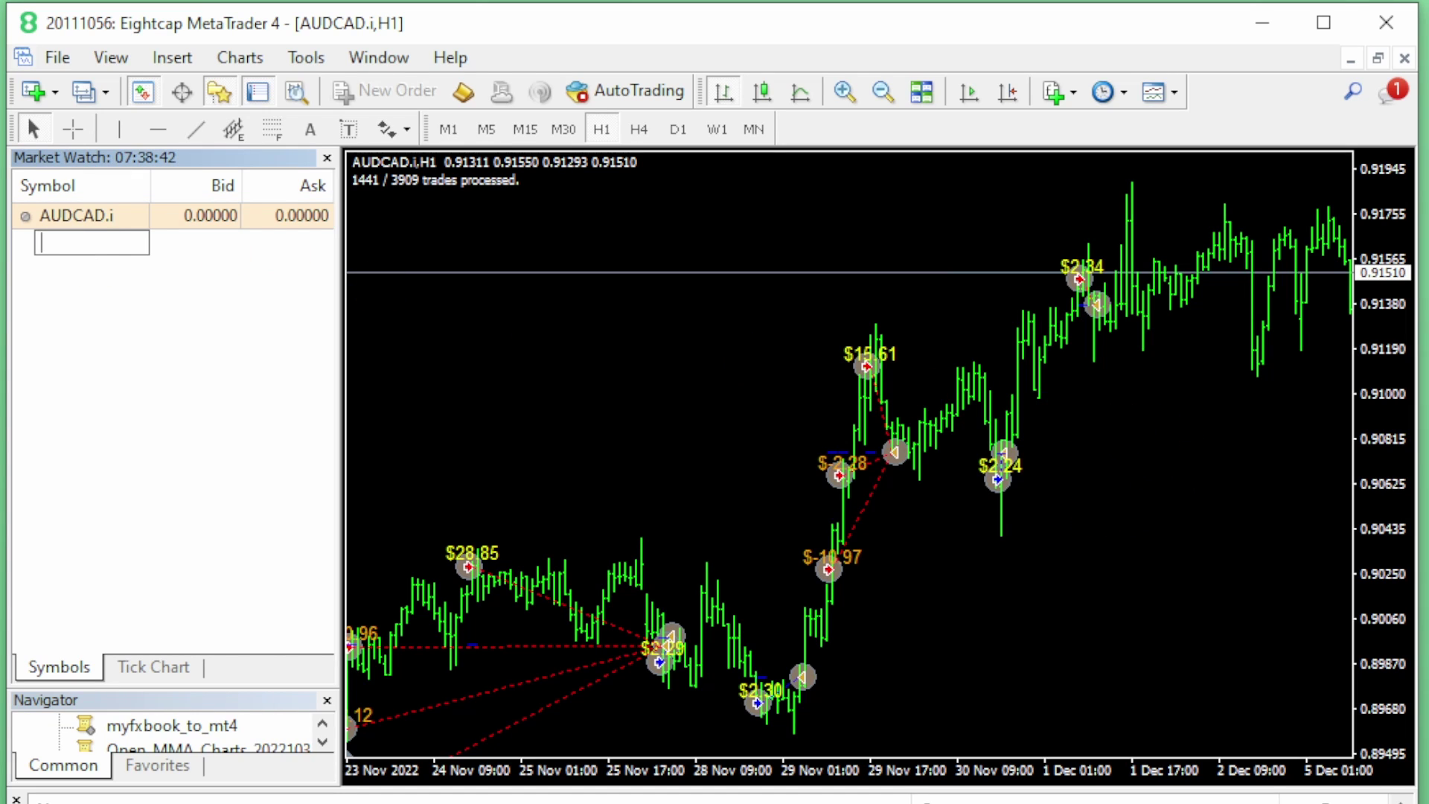
text(NZDUSD.i)
key(Return)
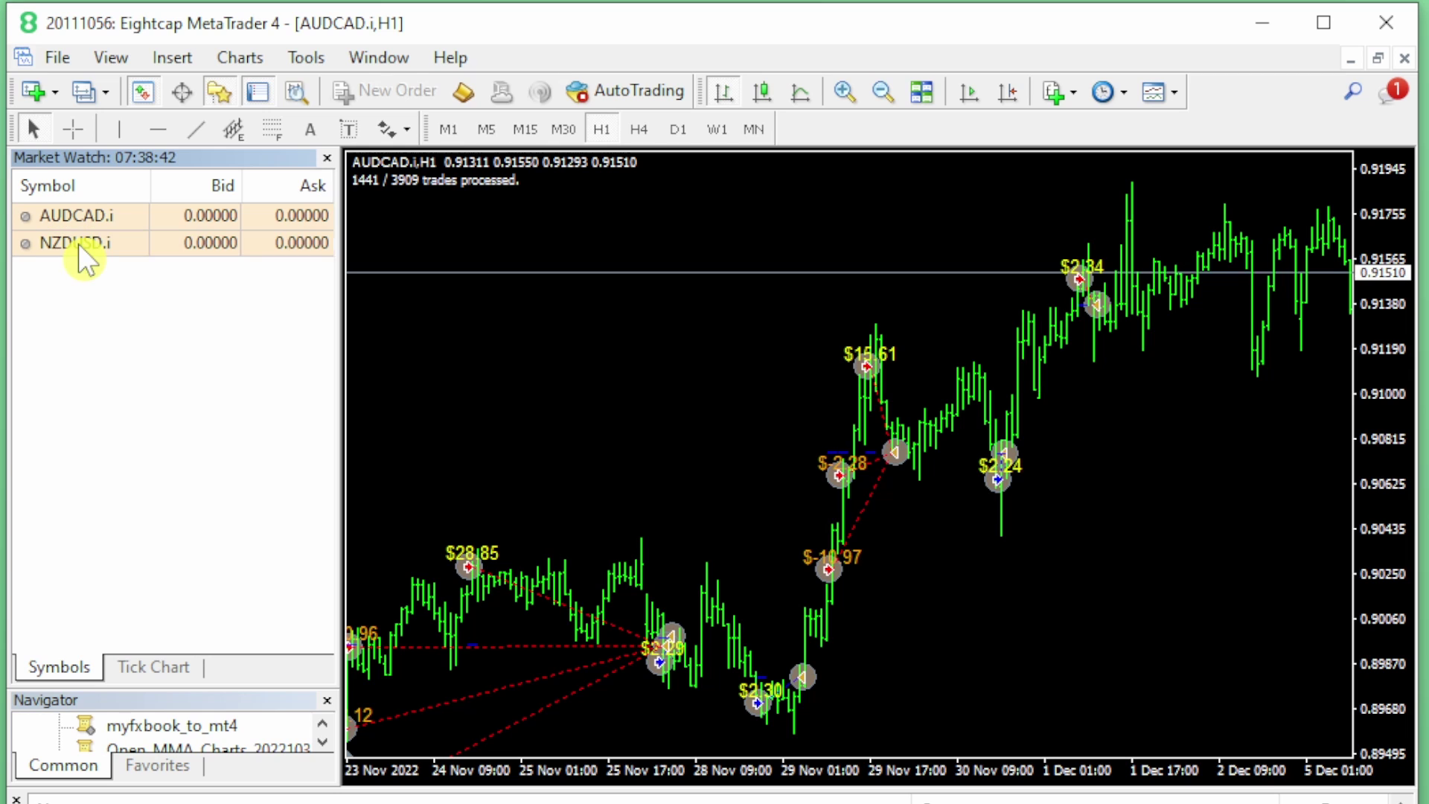
right_click(78, 243)
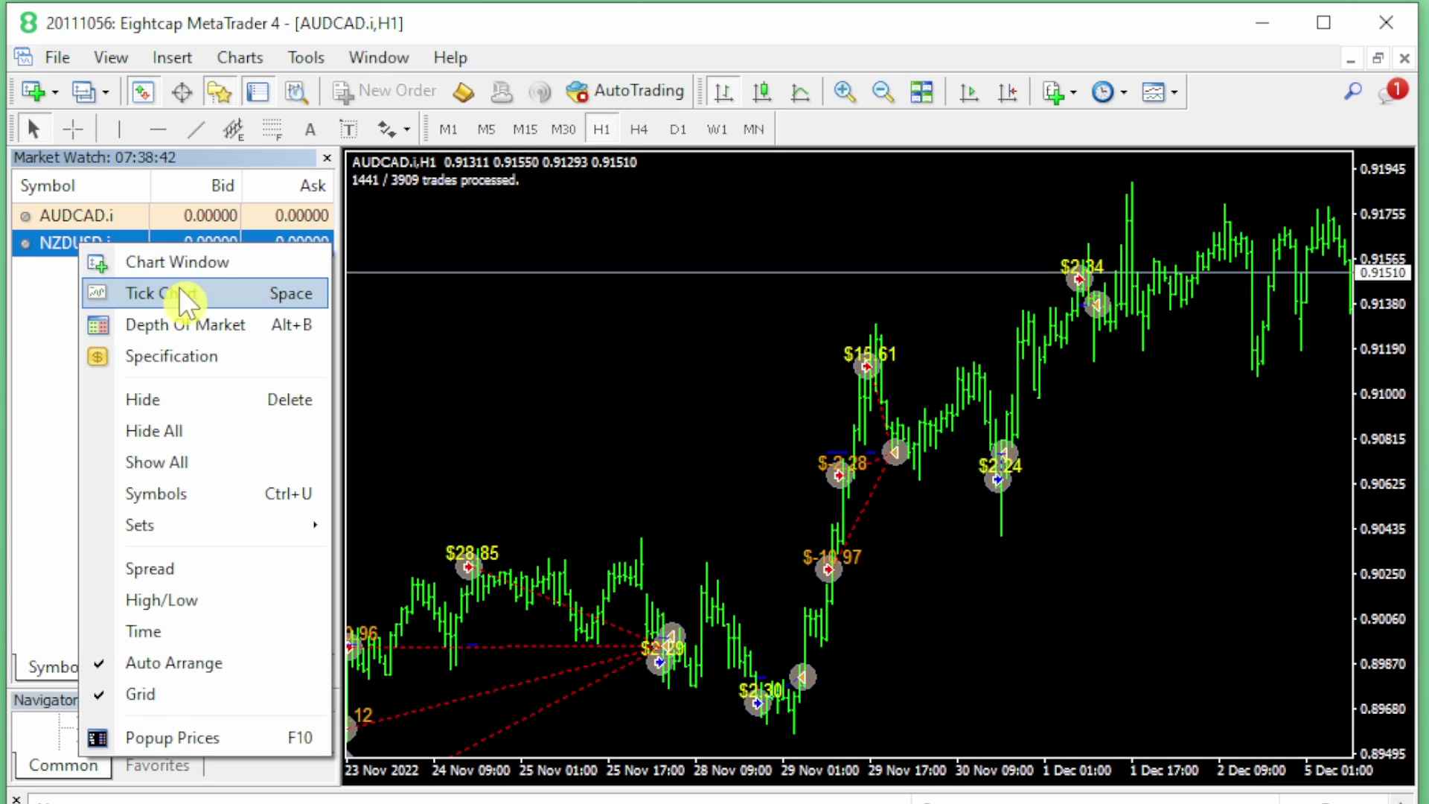
click(181, 263)
Run myfxbook_to_mt4 on the NZDUSD.i chart with File Name waka.csv.
drag(141, 726, 935, 231)
double_click(825, 106)
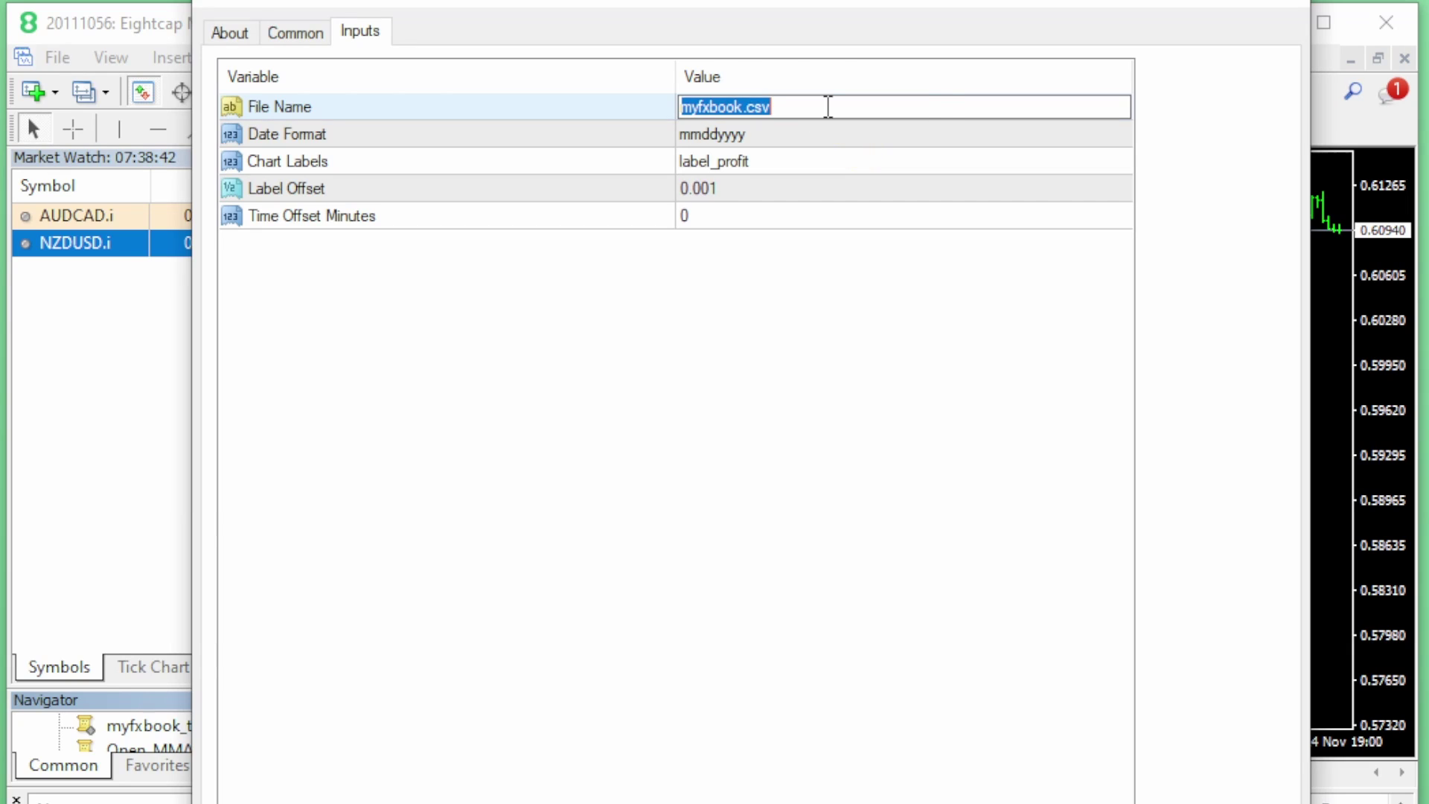
text(waka.csv)
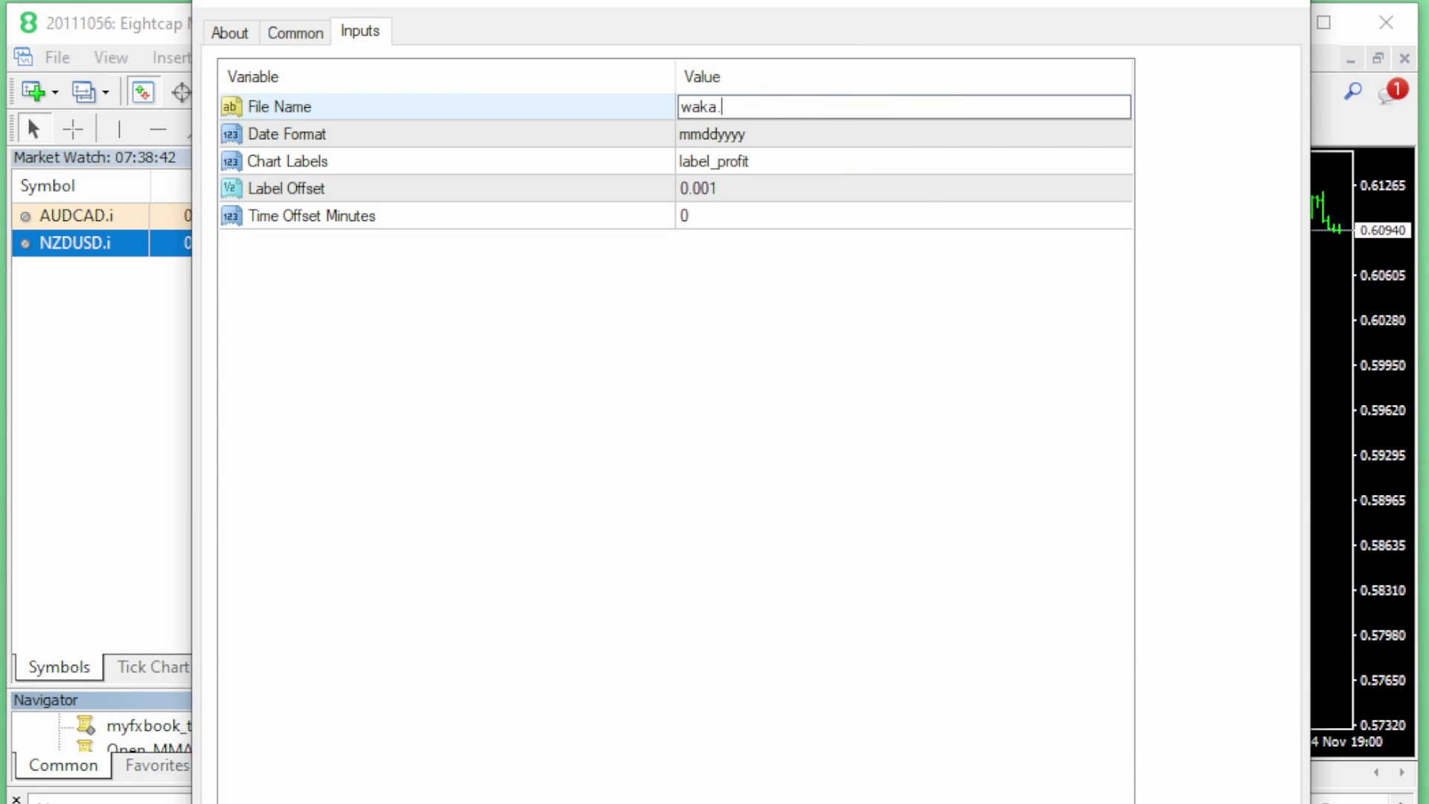
click(935, 105)
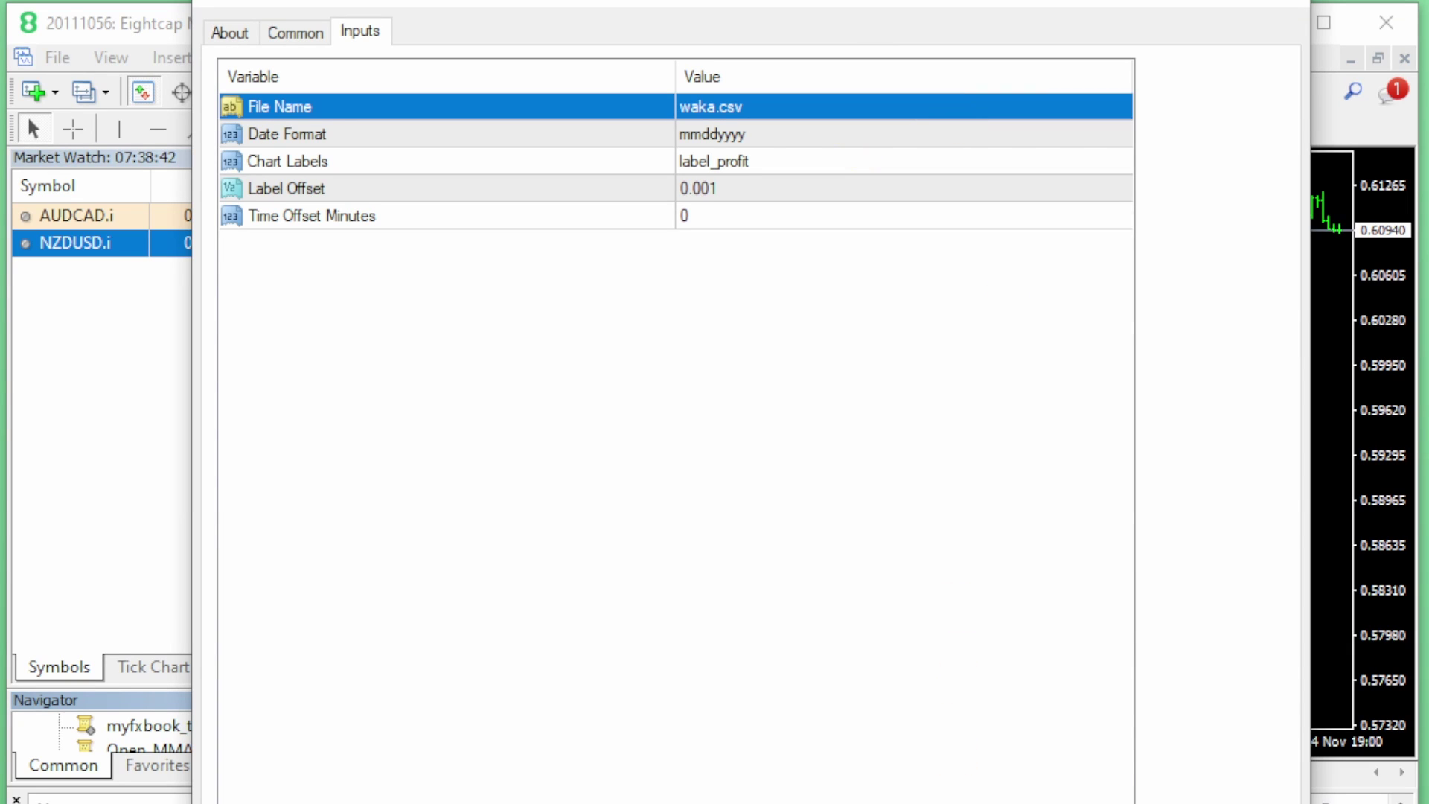
key(Return)
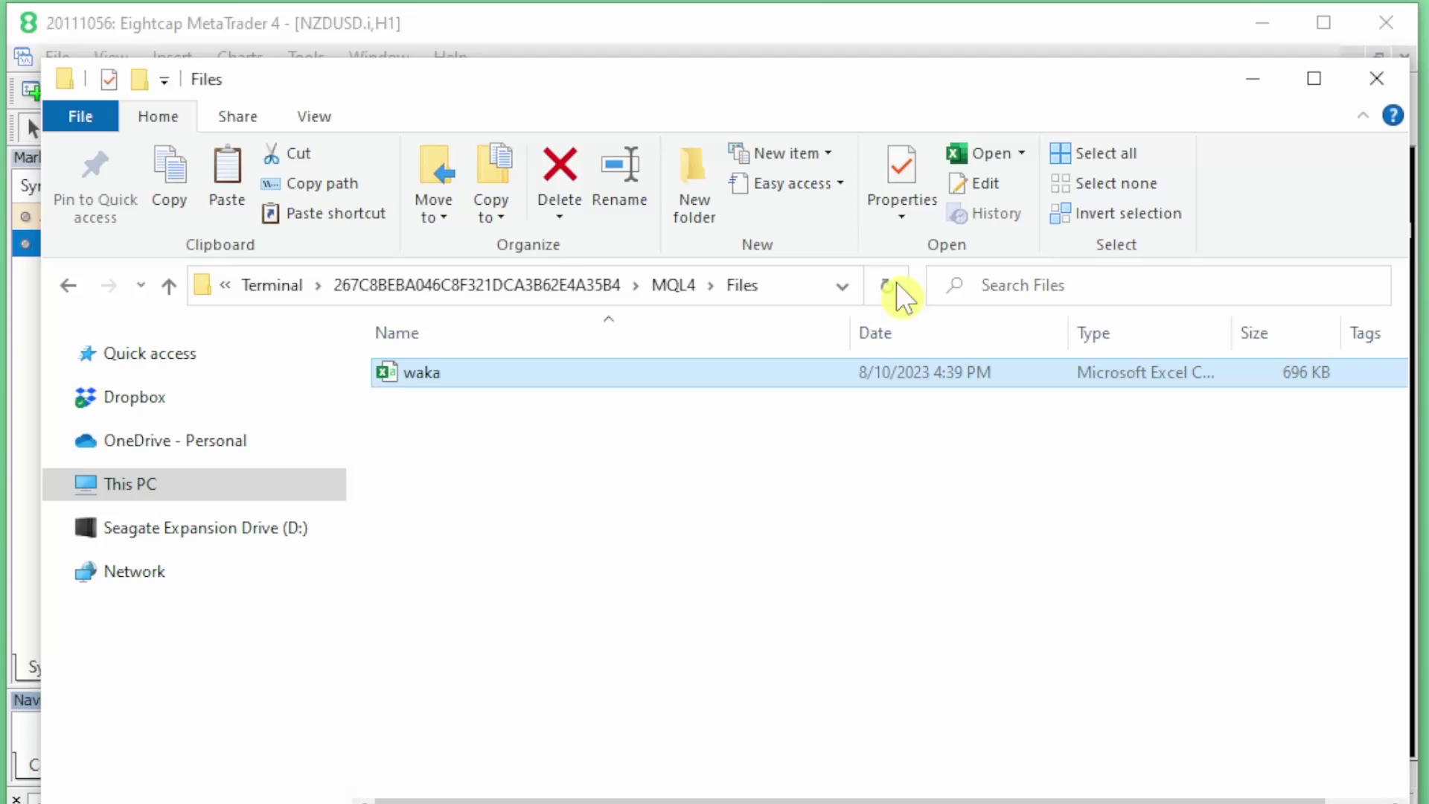
Reopen the waka CSV in Notepad and move its window down-right to reveal the Files folder.
right_click(485, 368)
click(653, 450)
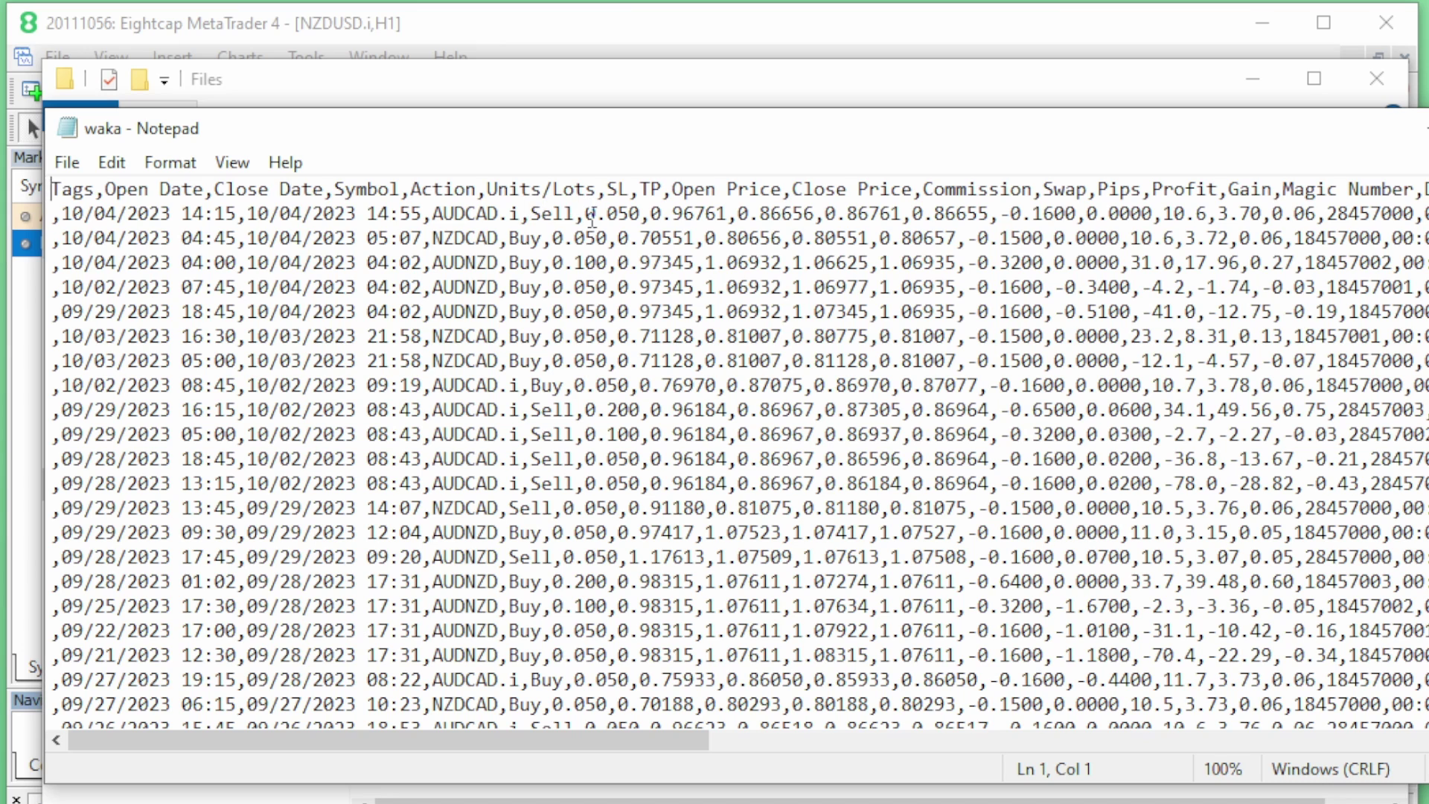
drag(666, 125, 1189, 579)
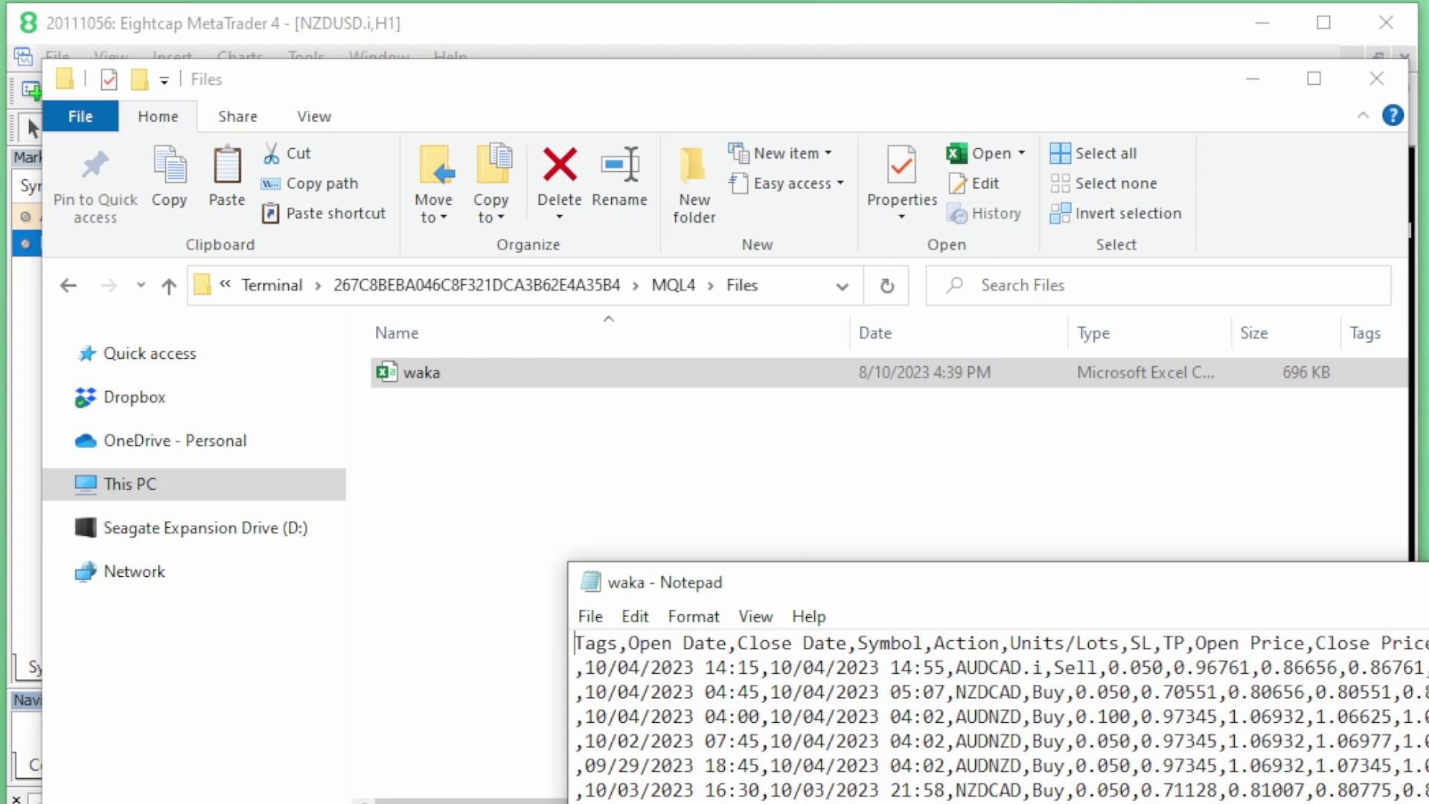